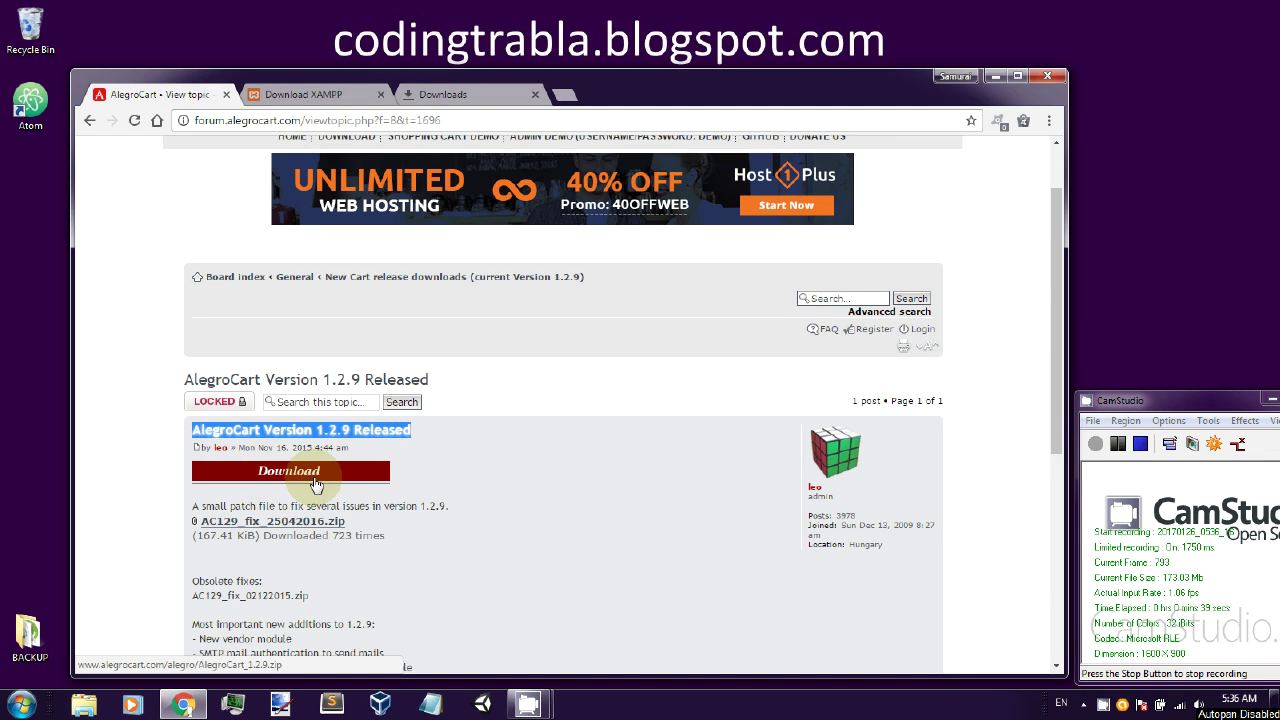
- Download the AlegroCart 1.2.9 archive and the 32-bit XAMPP 5.6.28 installer for Windows
left_click(385, 481)
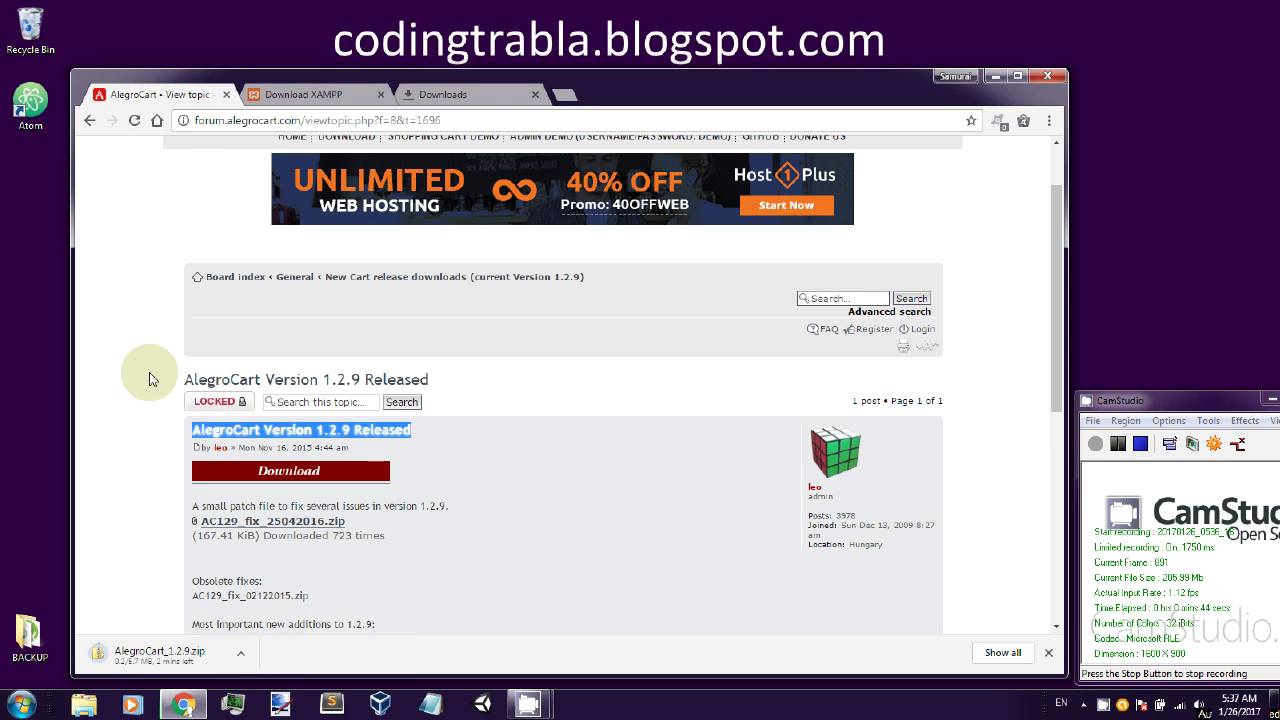
left_click(305, 94)
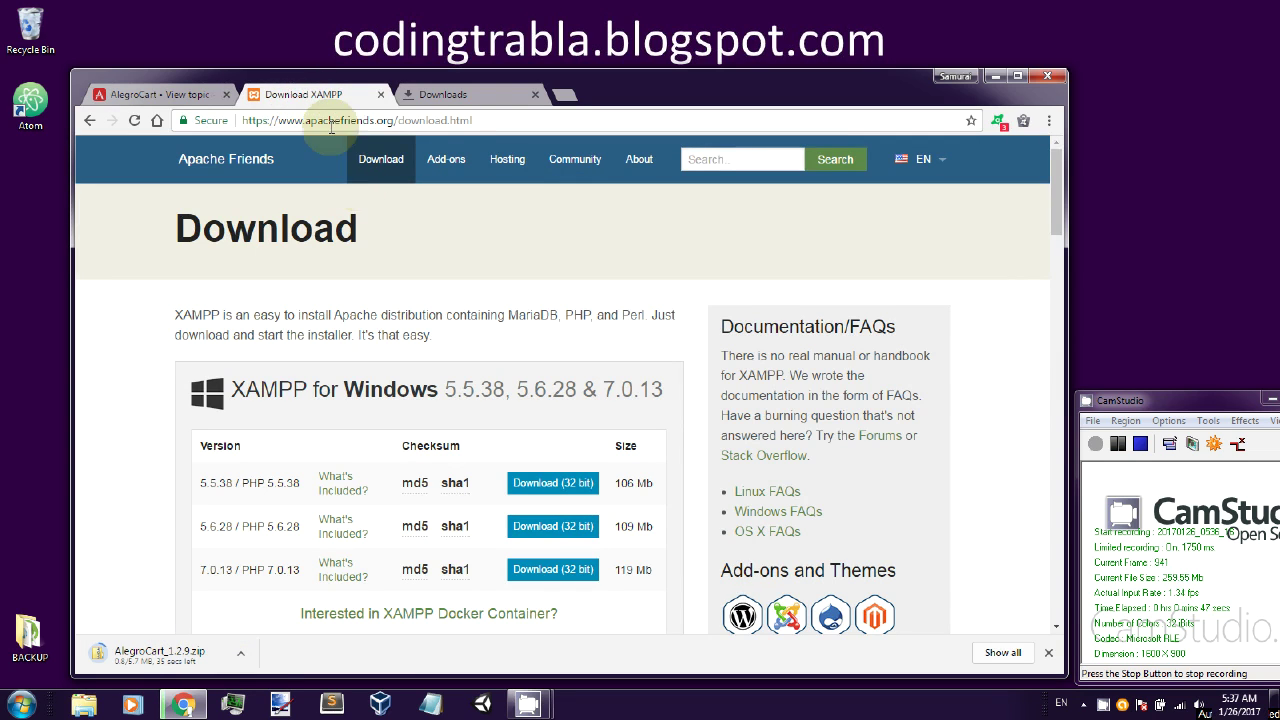
left_click(518, 119)
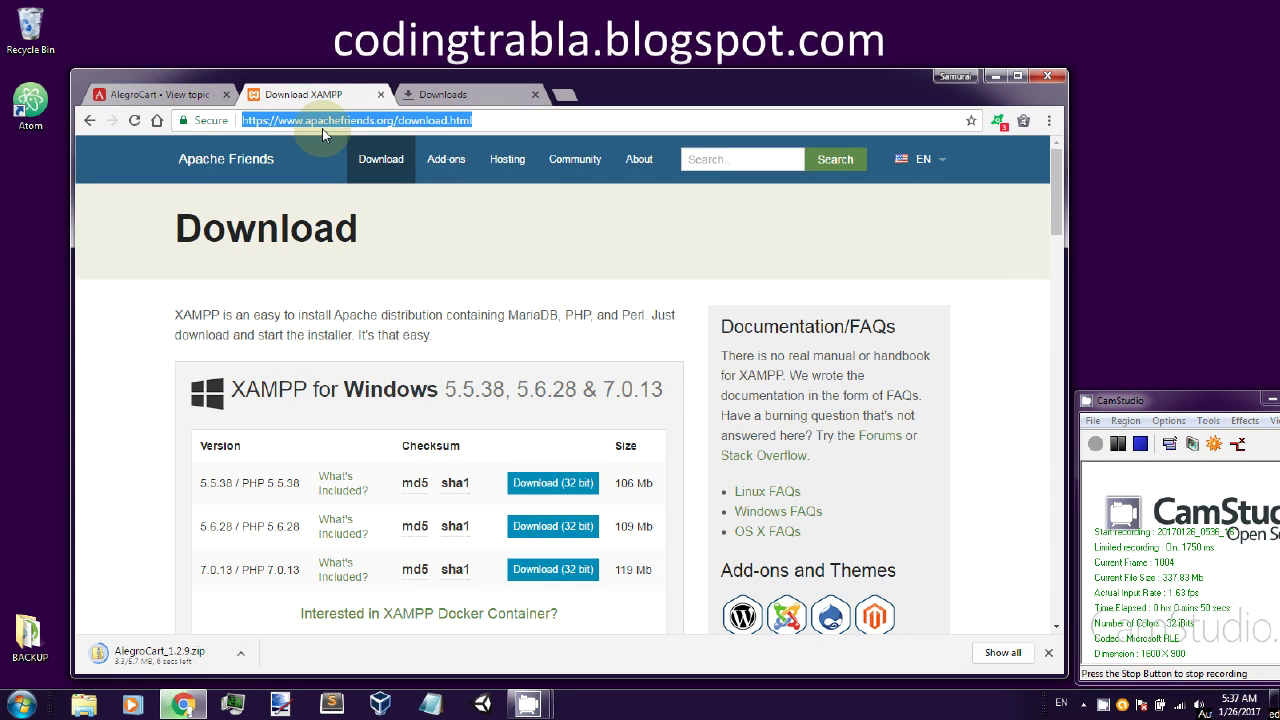
left_click_drag(201, 526, 288, 531)
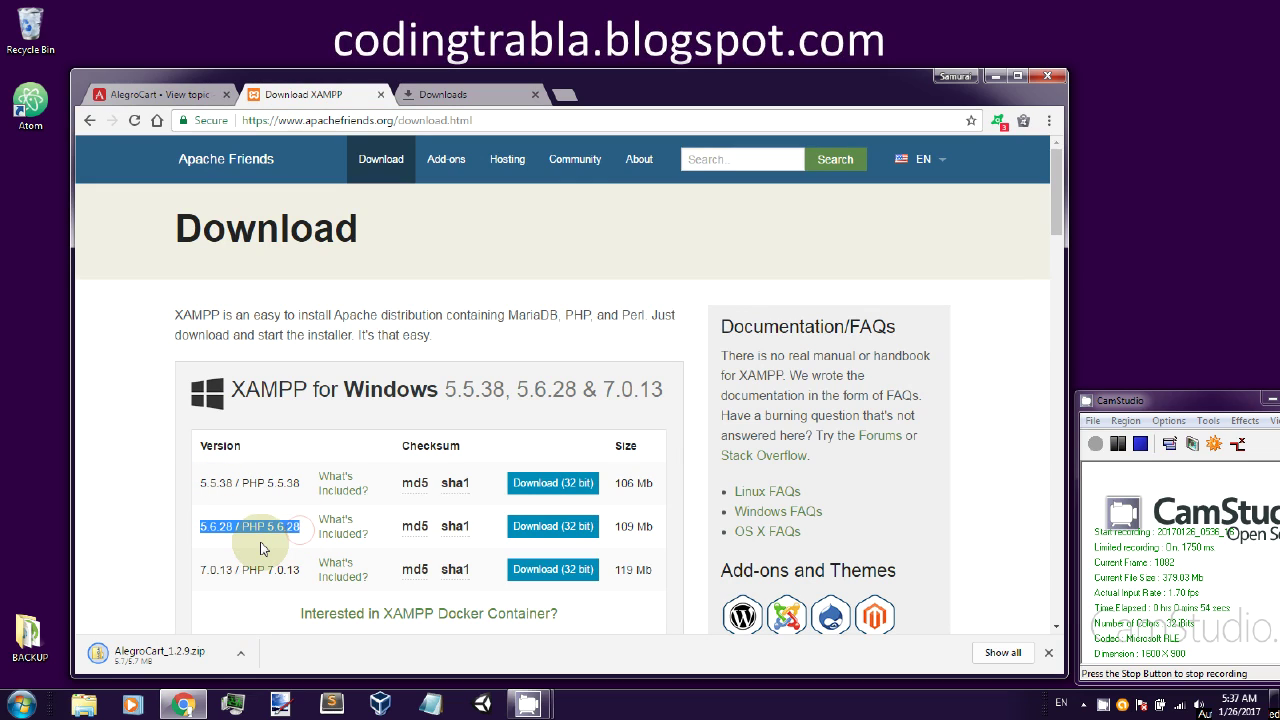
left_click(546, 528)
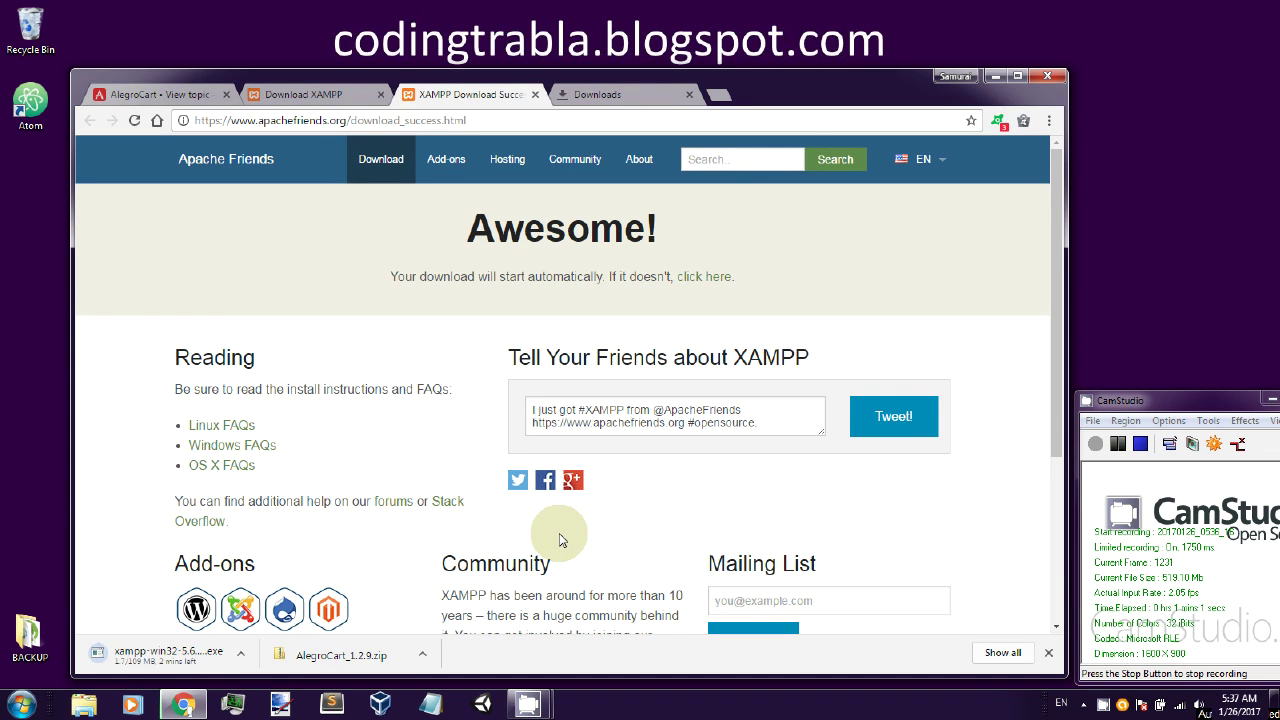
- Open the downloads folder from the browser's download list and move its window clear of the screen's edge
left_click(627, 94)
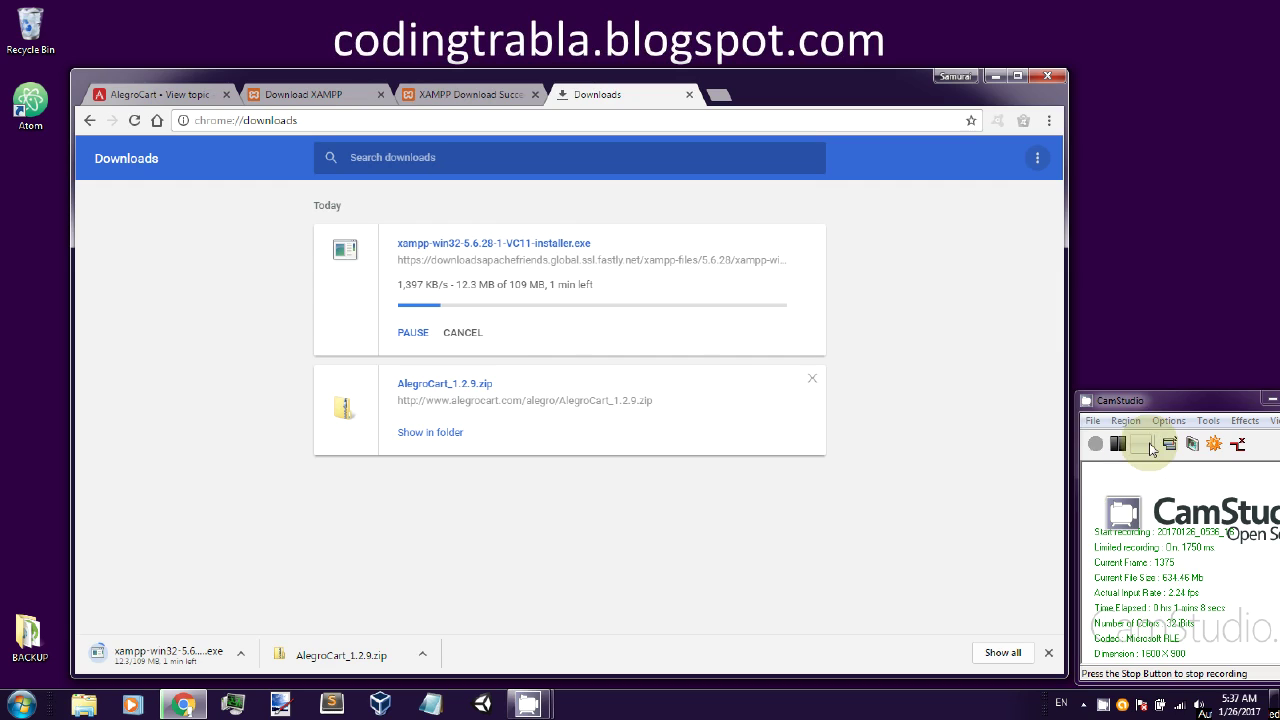
left_click(1148, 446)
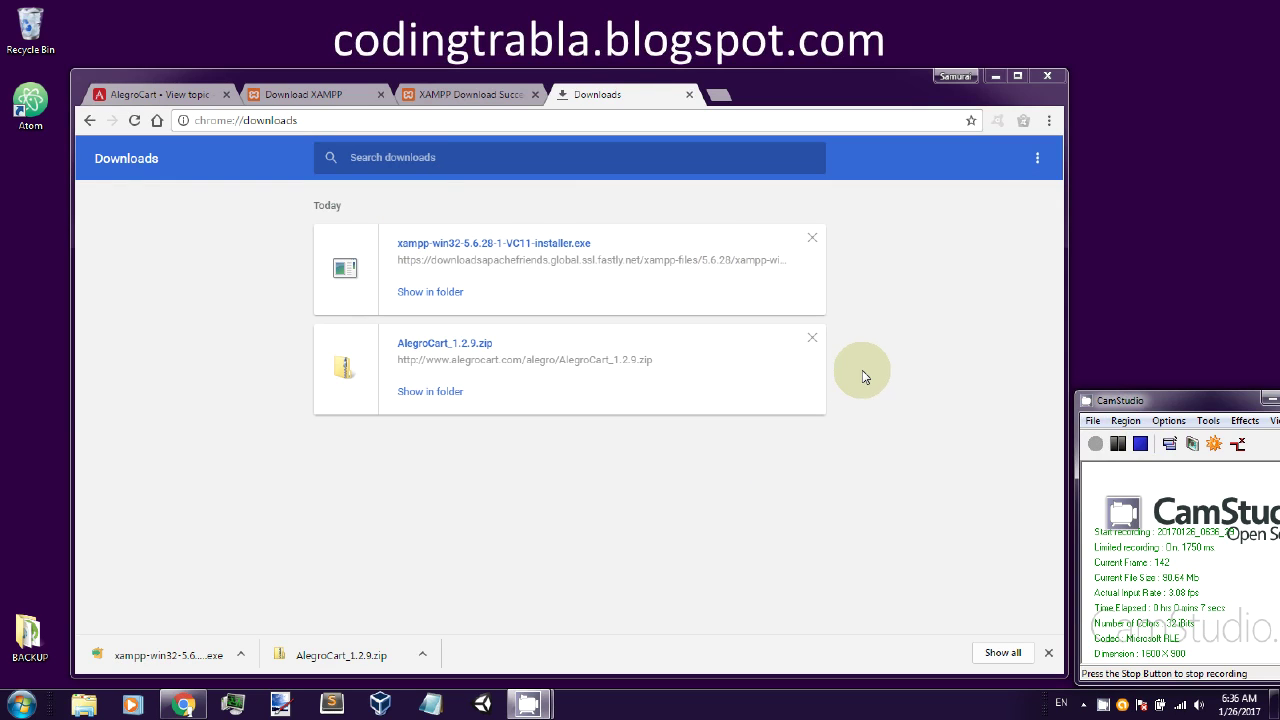
left_click(1037, 158)
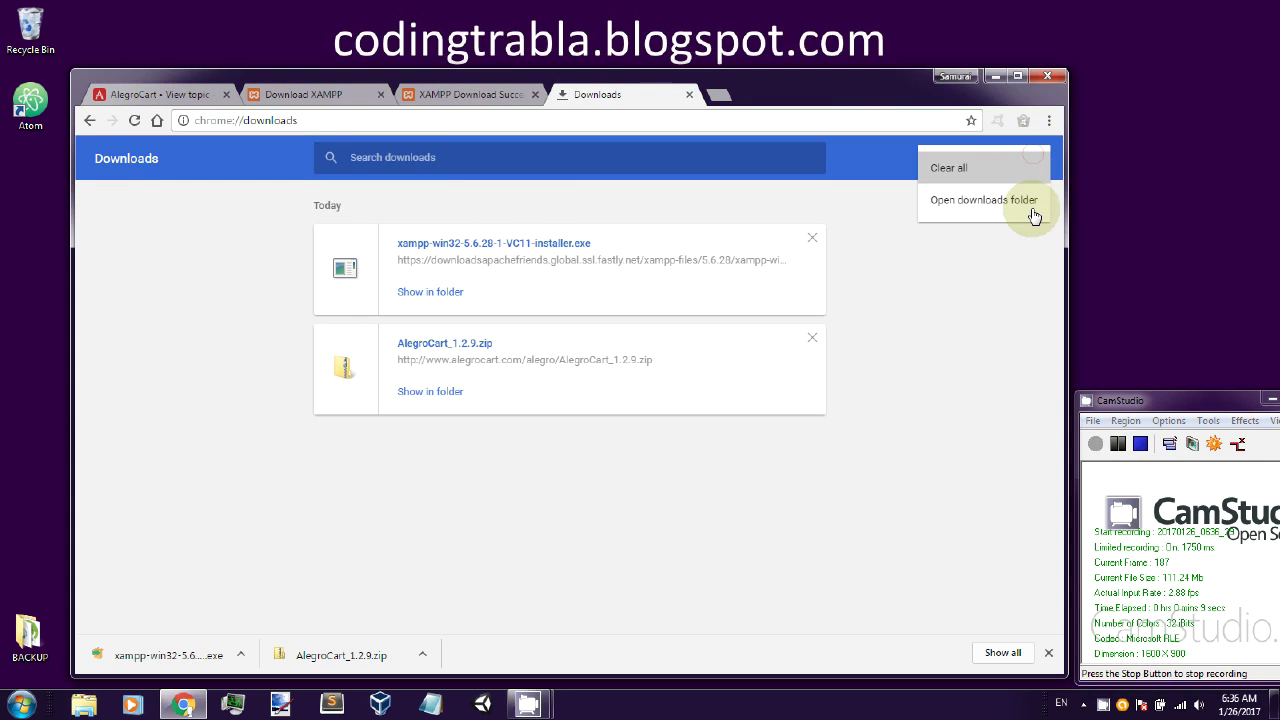
left_click(991, 210)
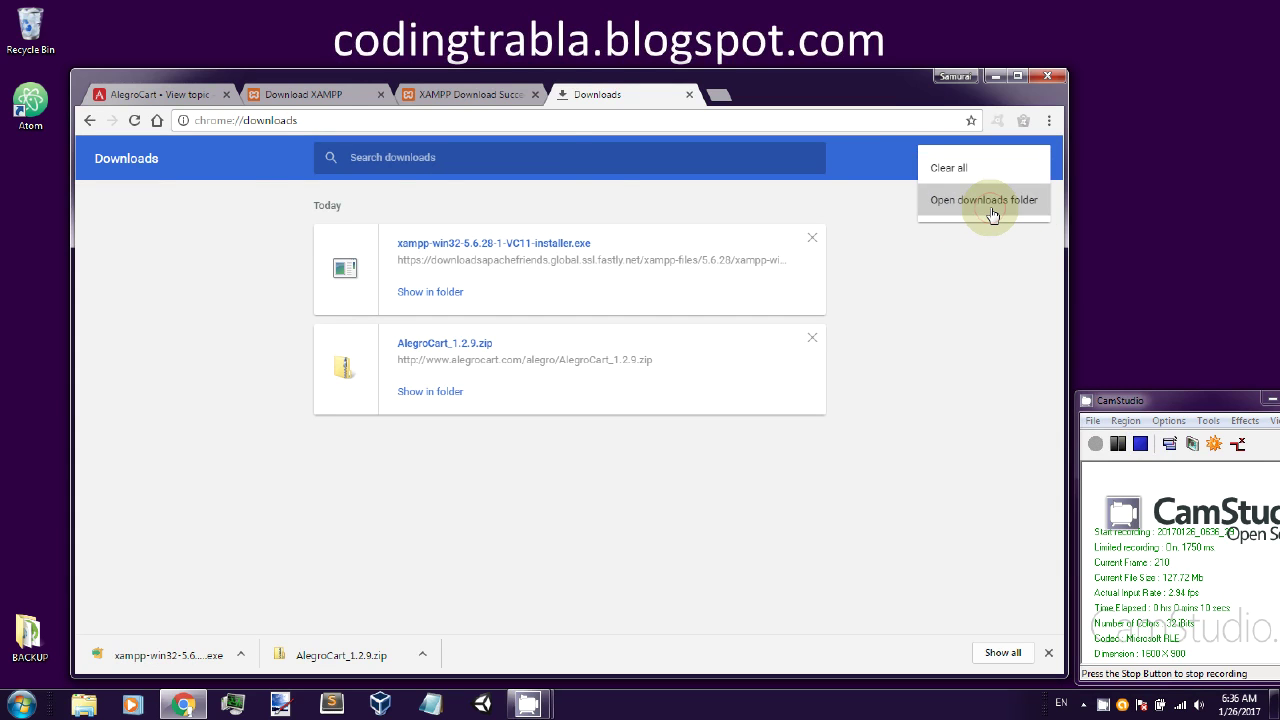
left_click_drag(826, 14, 808, 114)
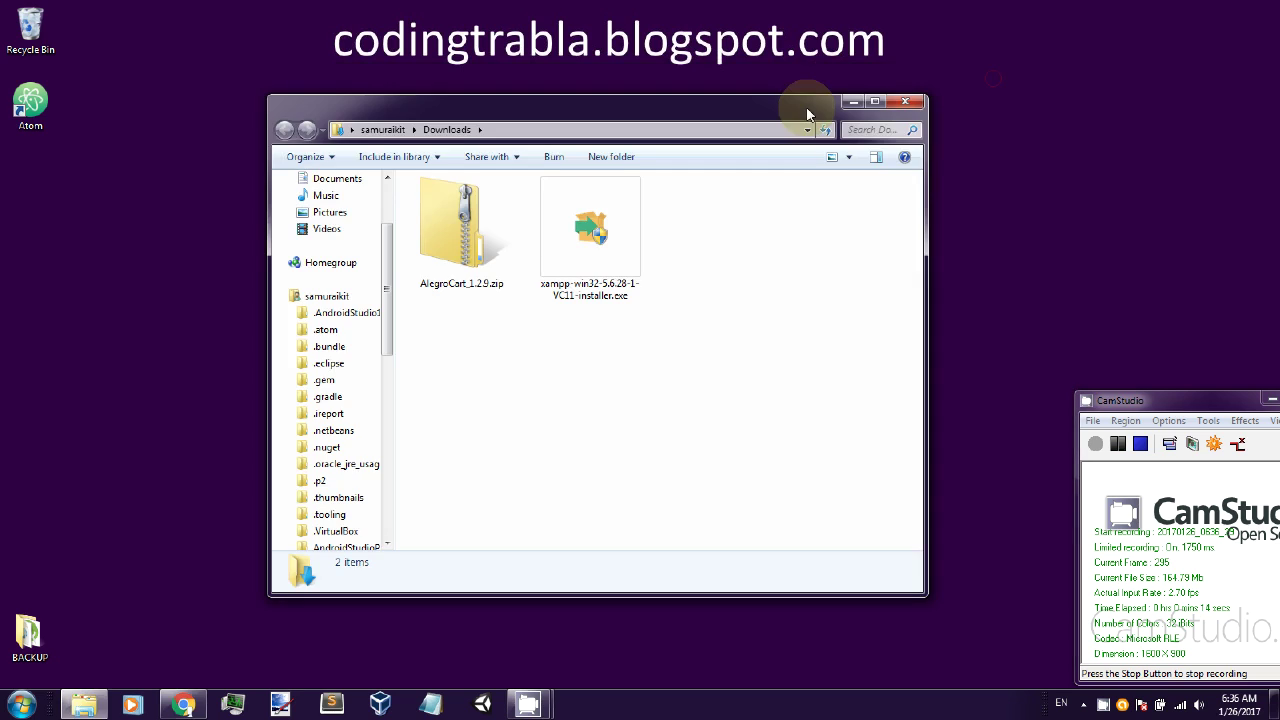
- Check the folder path and the file sizes of AlegroCart_1.2.9.zip and the XAMPP installer
left_click(536, 138)
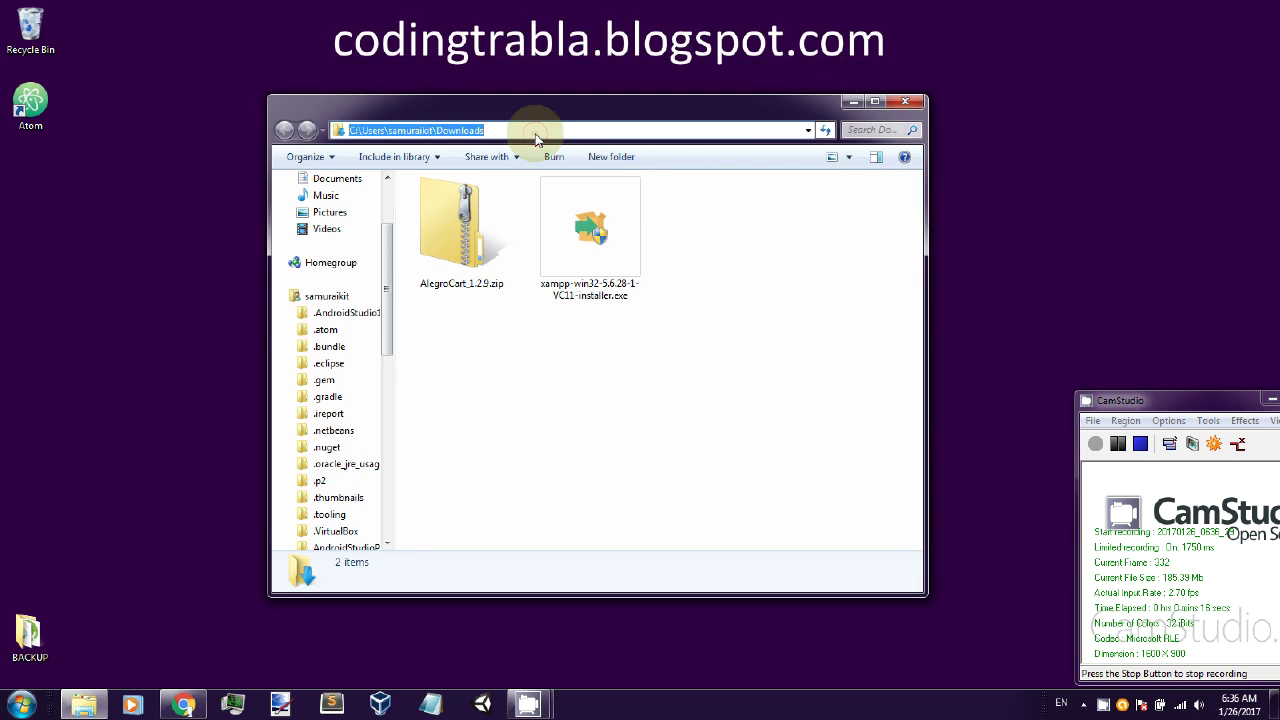
left_click(461, 237)
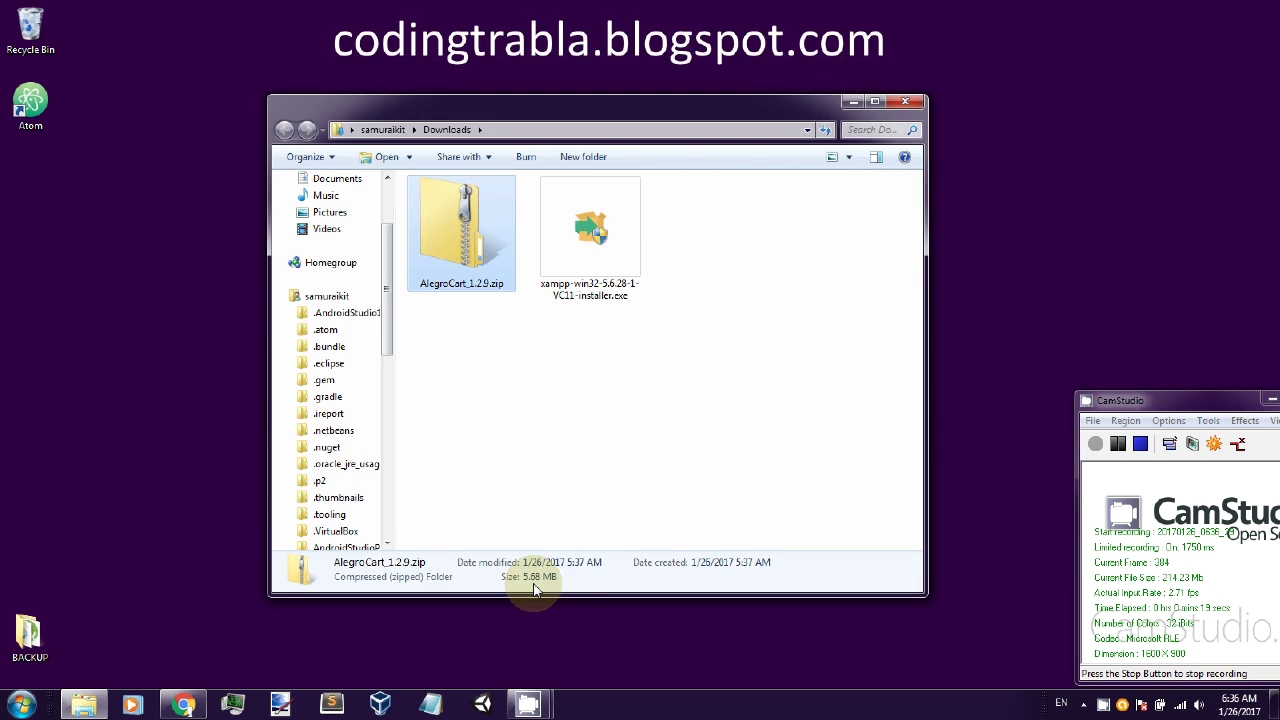
left_click(593, 258)
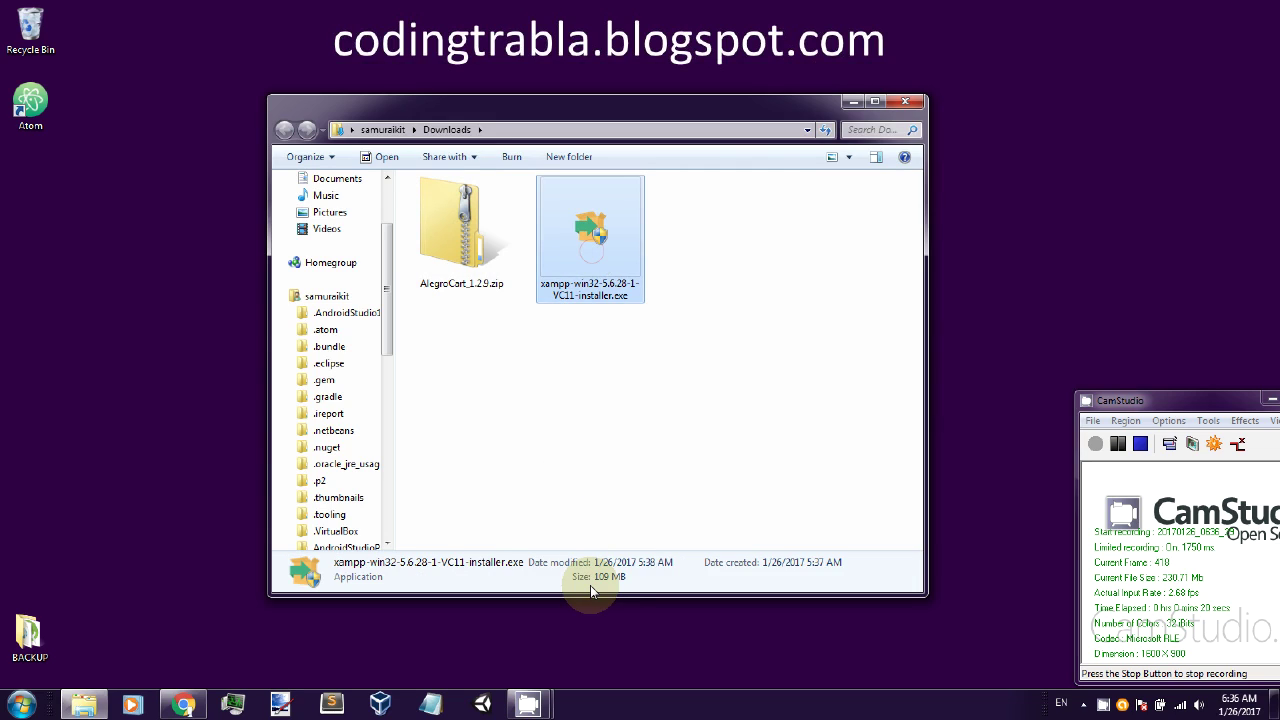
- Launch xampp-win32-5.6.28-1-VC11-installer.exe and advance the setup wizard to component selection
double_click(600, 256)
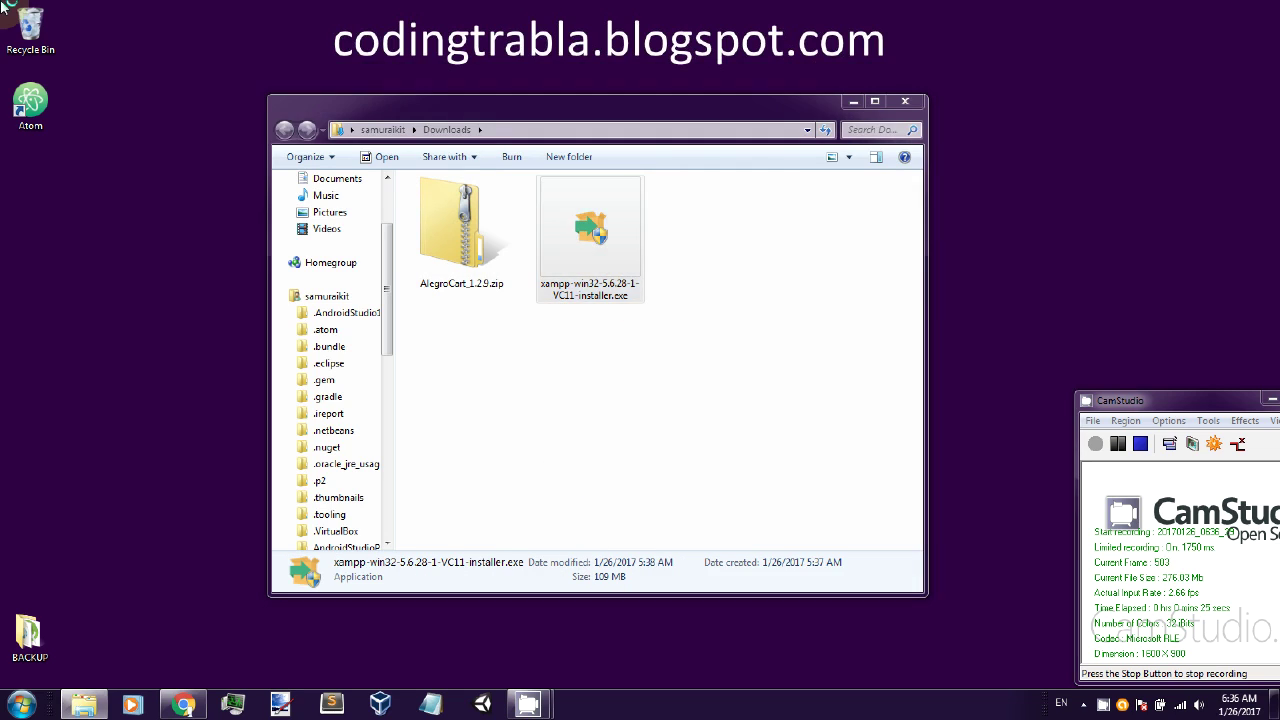
left_click(852, 102)
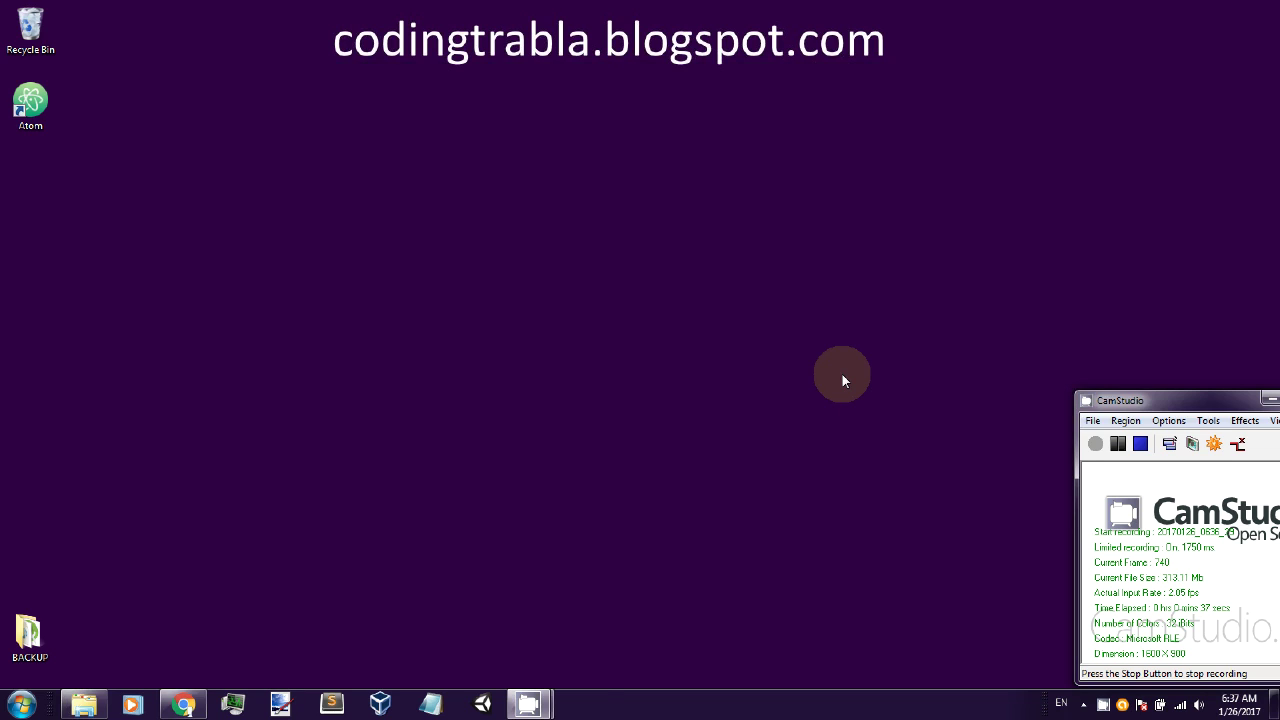
left_click(609, 391)
left_click(623, 376)
left_click_drag(696, 202, 651, 171)
left_click(698, 477)
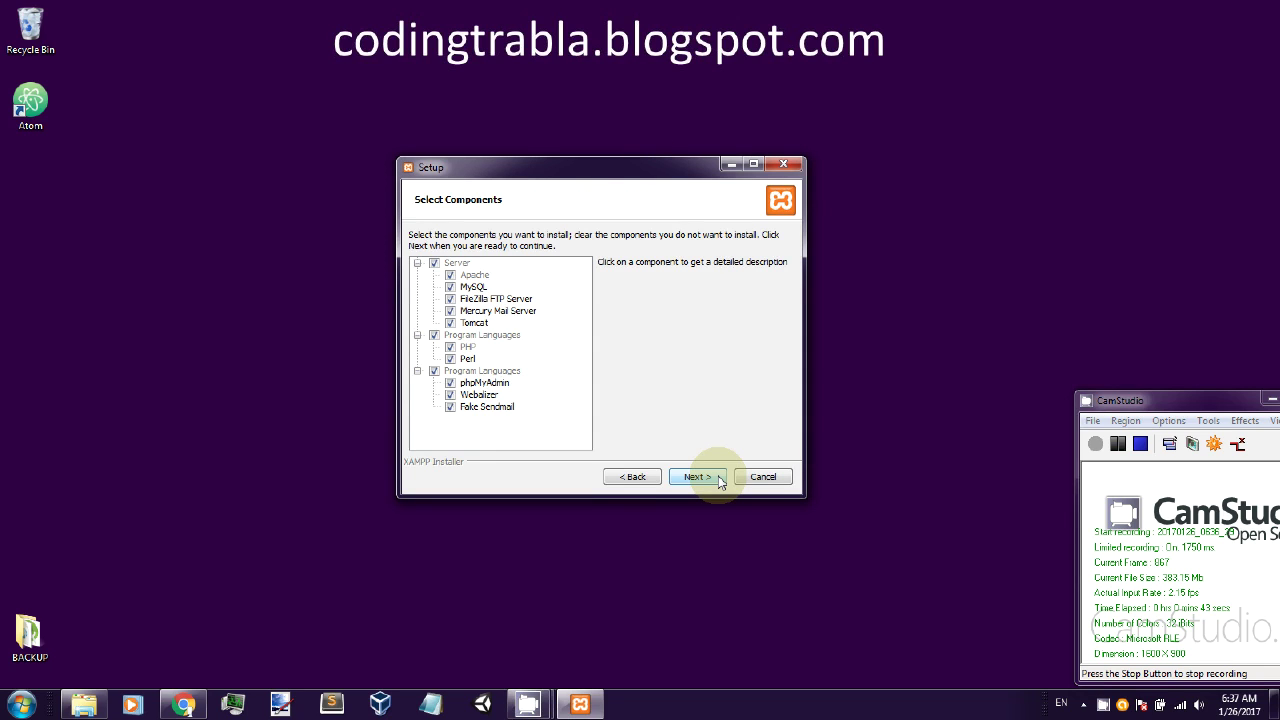
- Install XAMPP with all components into C:\xampp, skipping the Bitnami information, and finish setup without starting the Control Panel
left_click(698, 477)
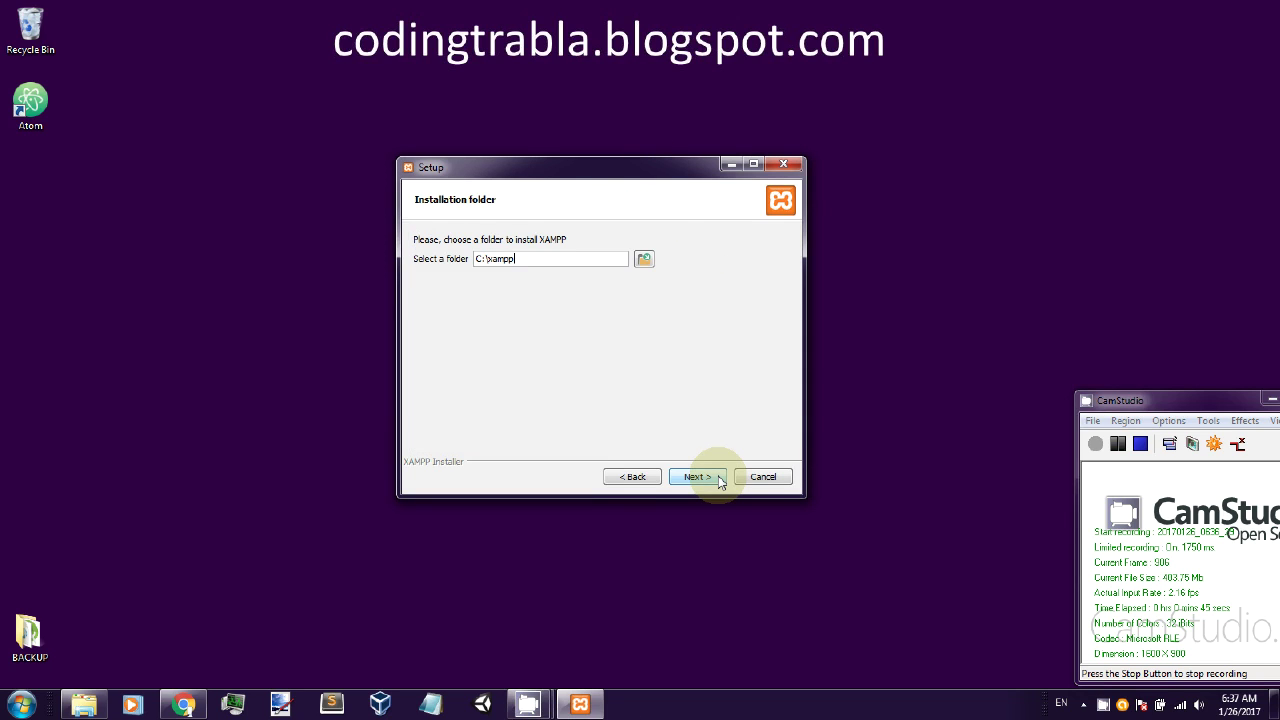
left_click(718, 478)
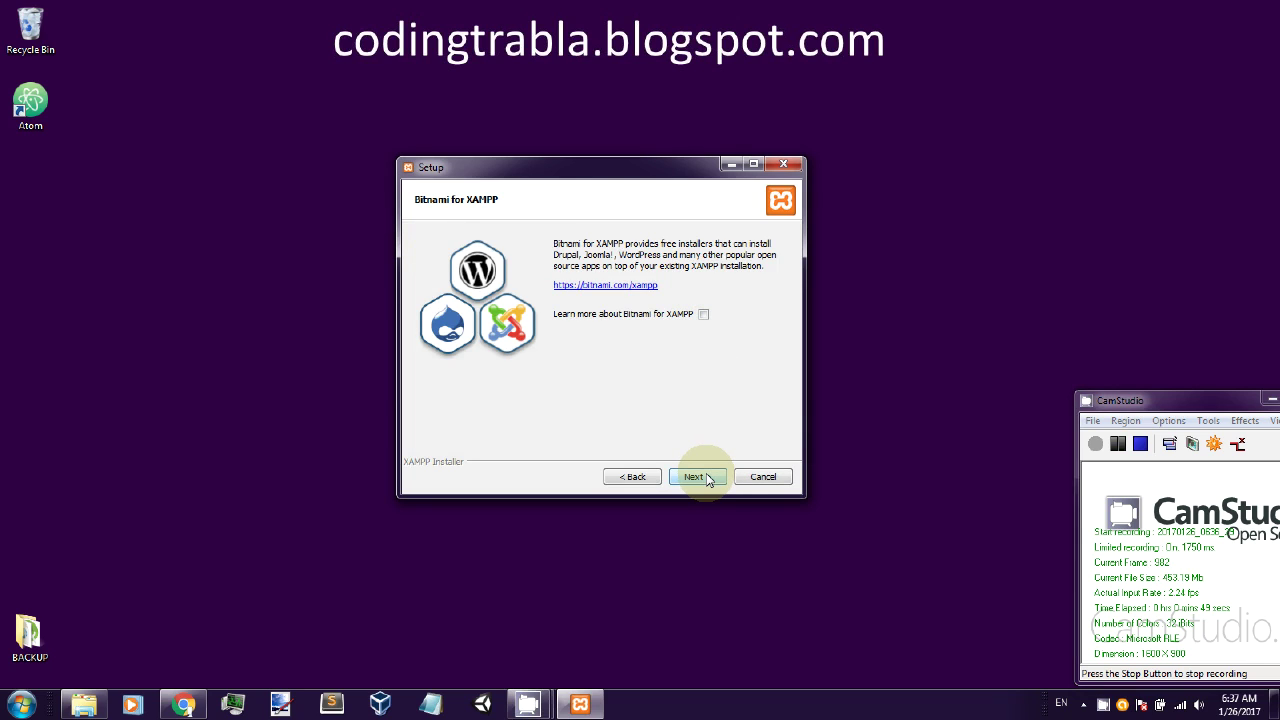
left_click(708, 480)
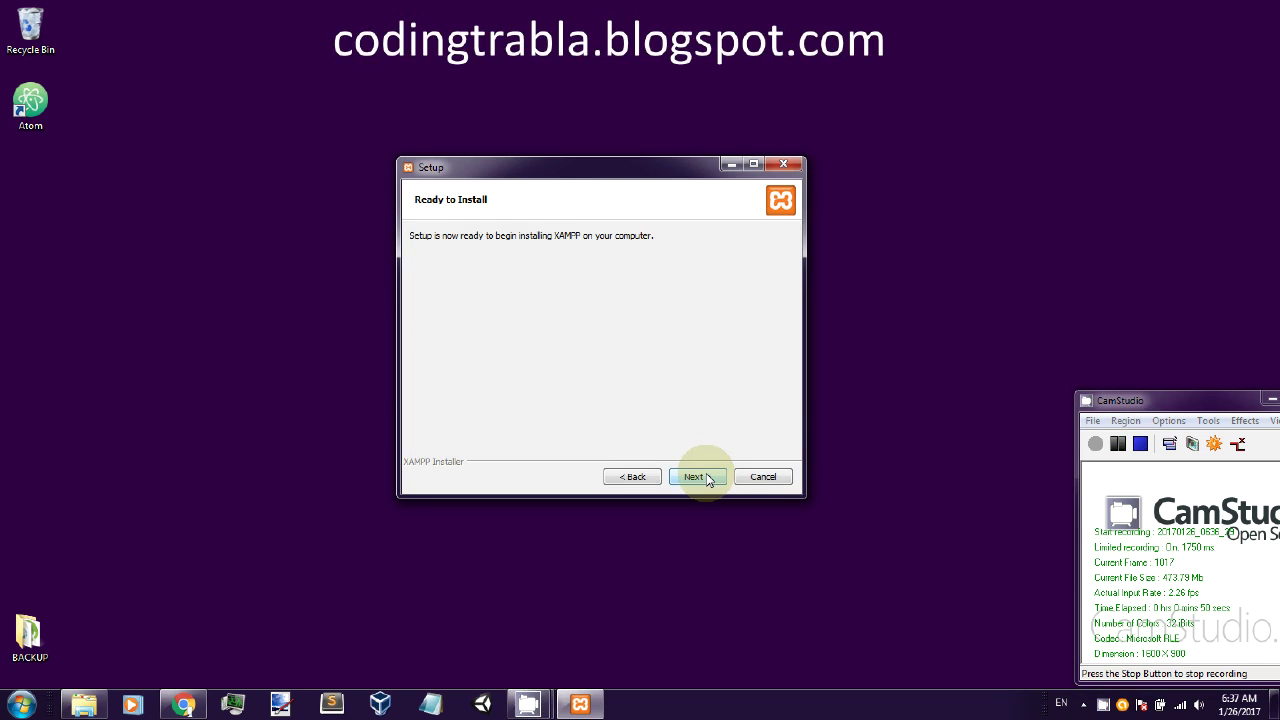
left_click(707, 479)
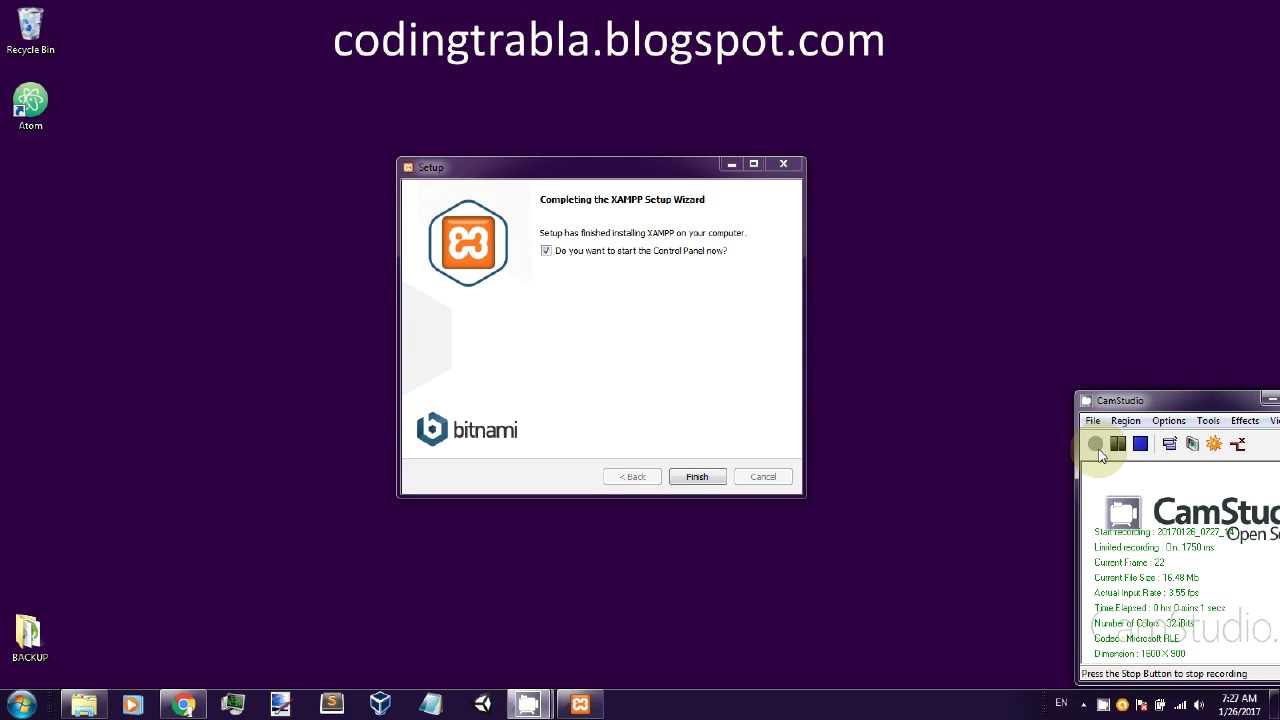
left_click(546, 253)
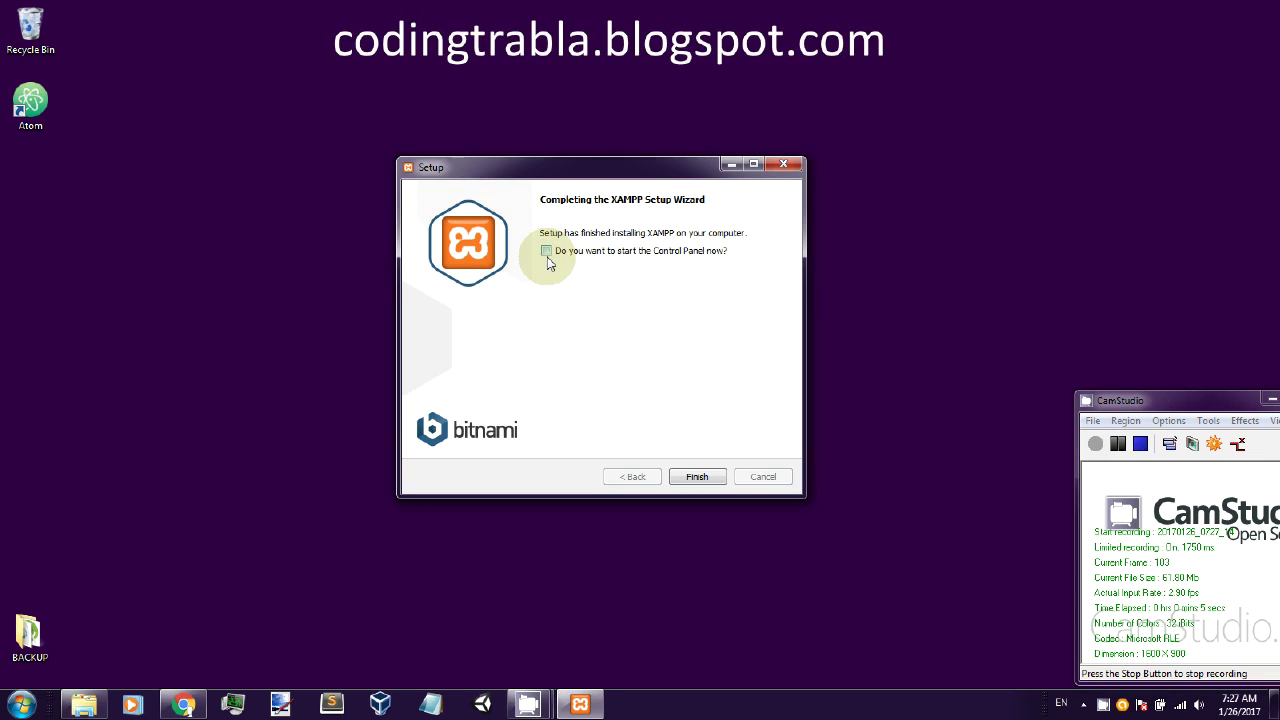
left_click(694, 480)
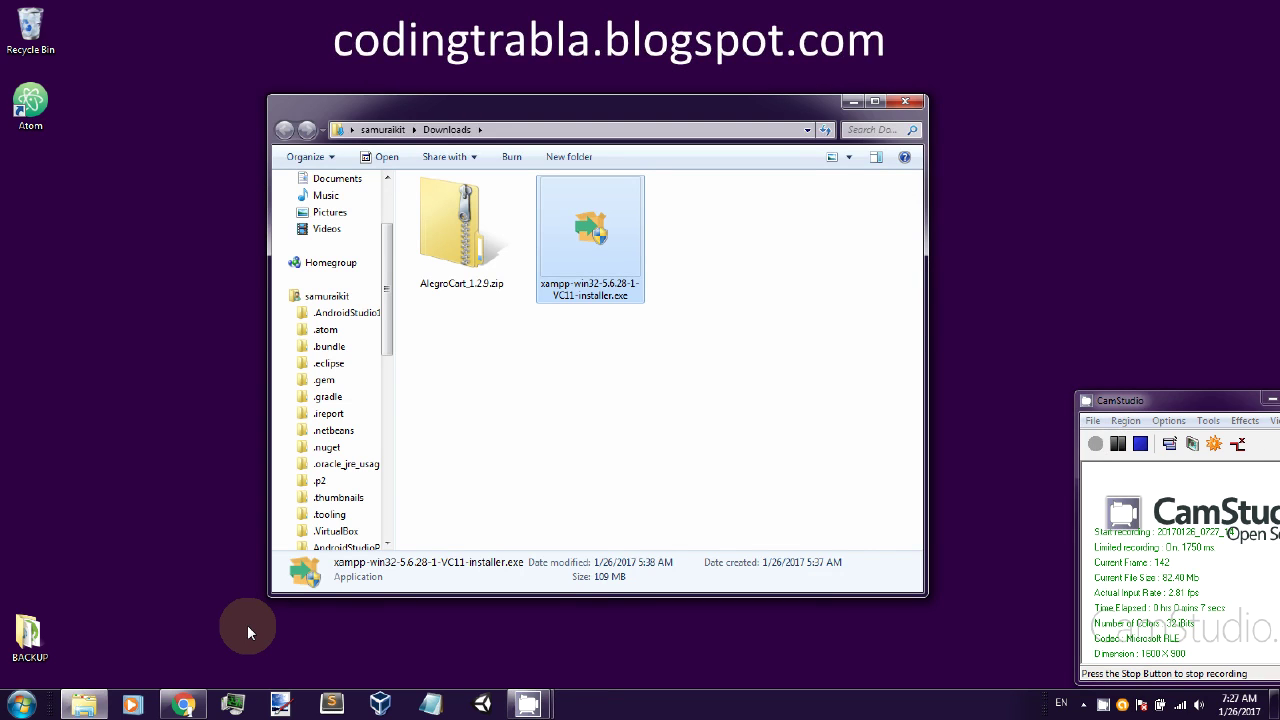
- Narrow the Downloads window, move it aside and open the upload folder inside AlegroCart_1.2.9.zip
left_click_drag(268, 595, 445, 678)
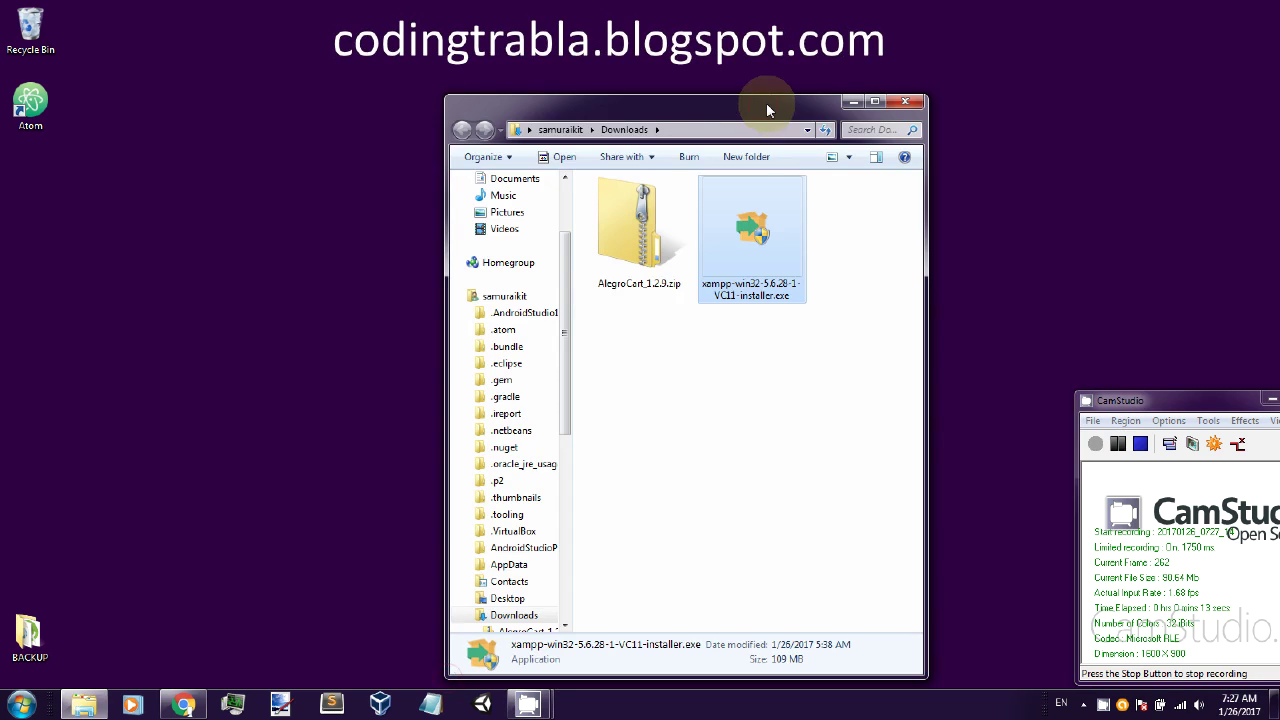
left_click_drag(766, 103, 894, 81)
left_click(880, 111)
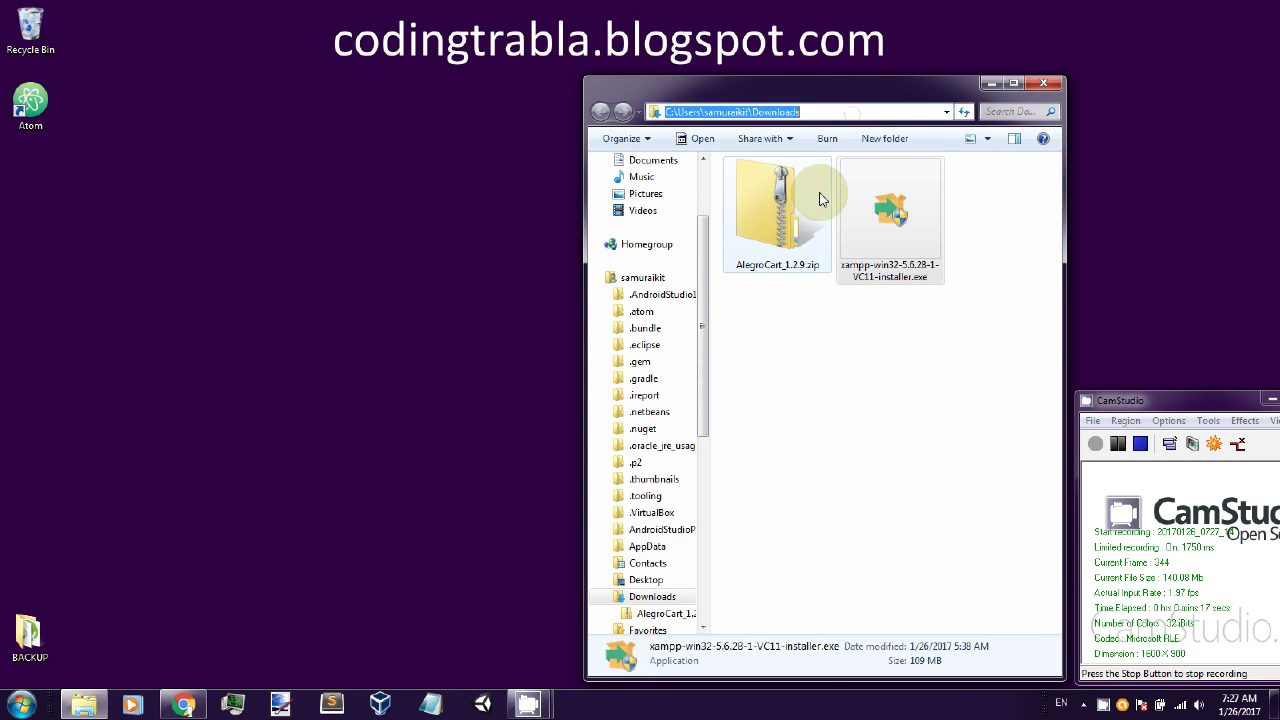
left_click(790, 212)
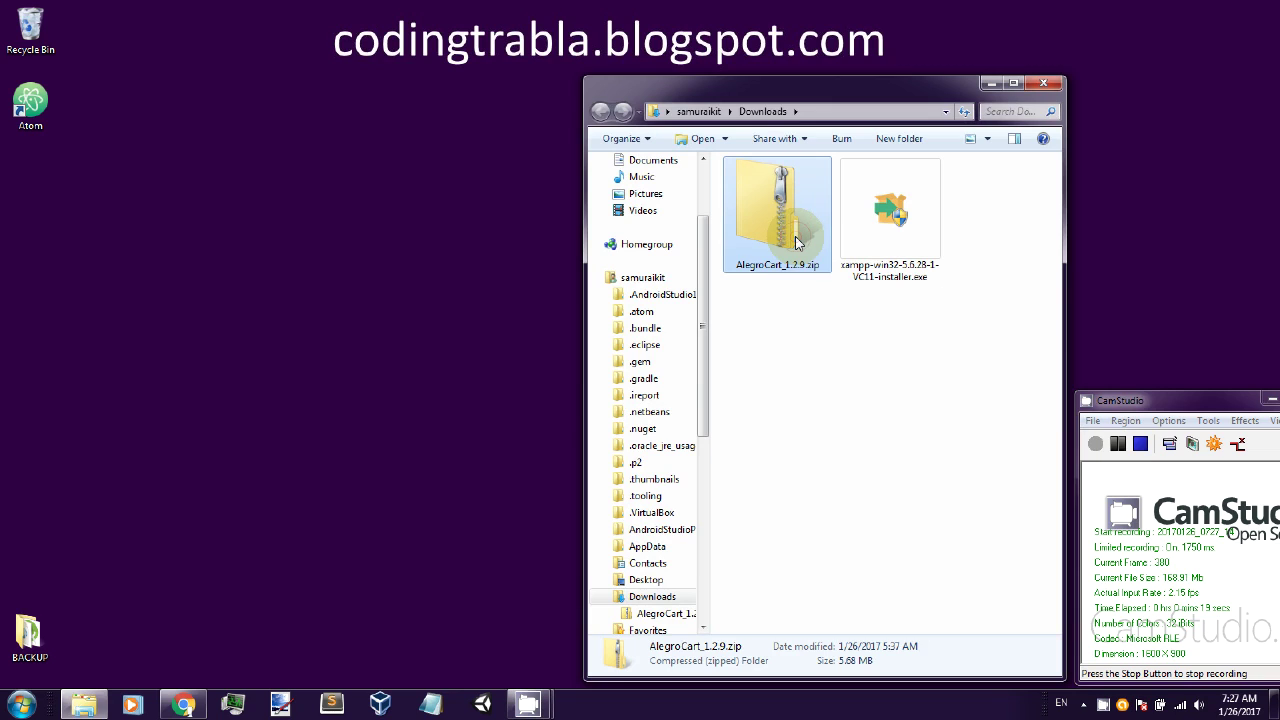
double_click(797, 242)
left_click(768, 210)
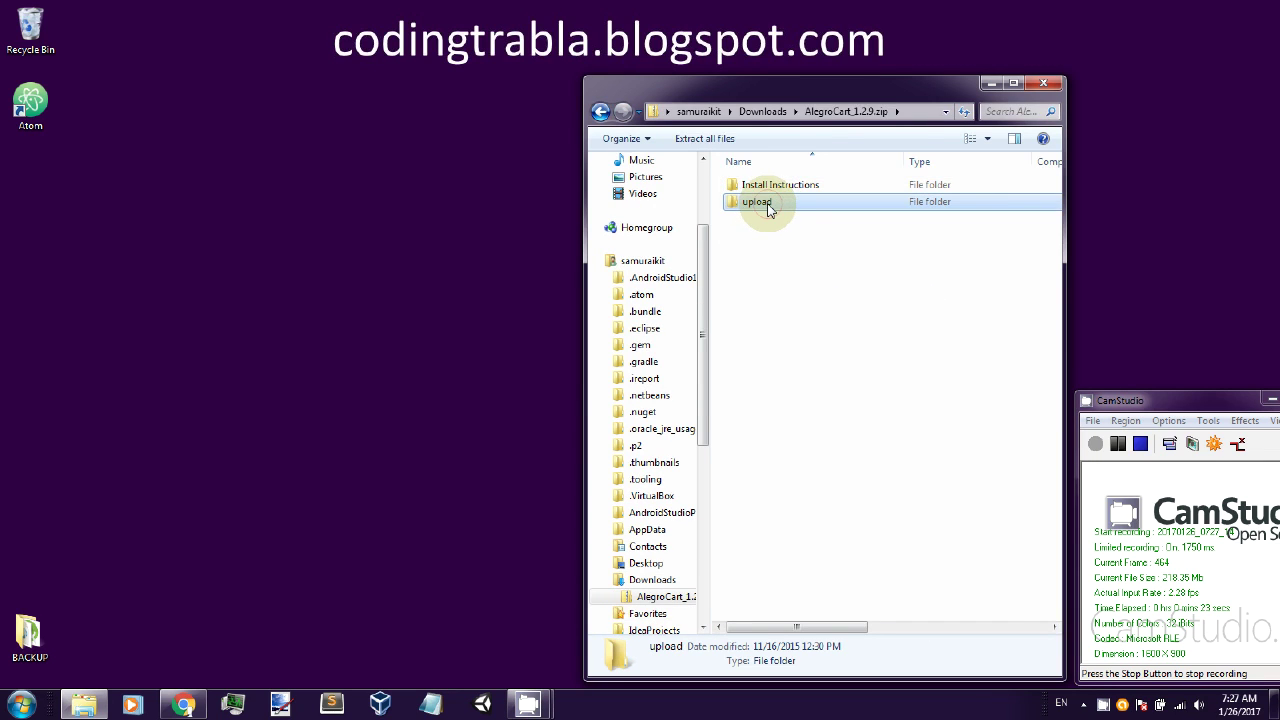
double_click(757, 203)
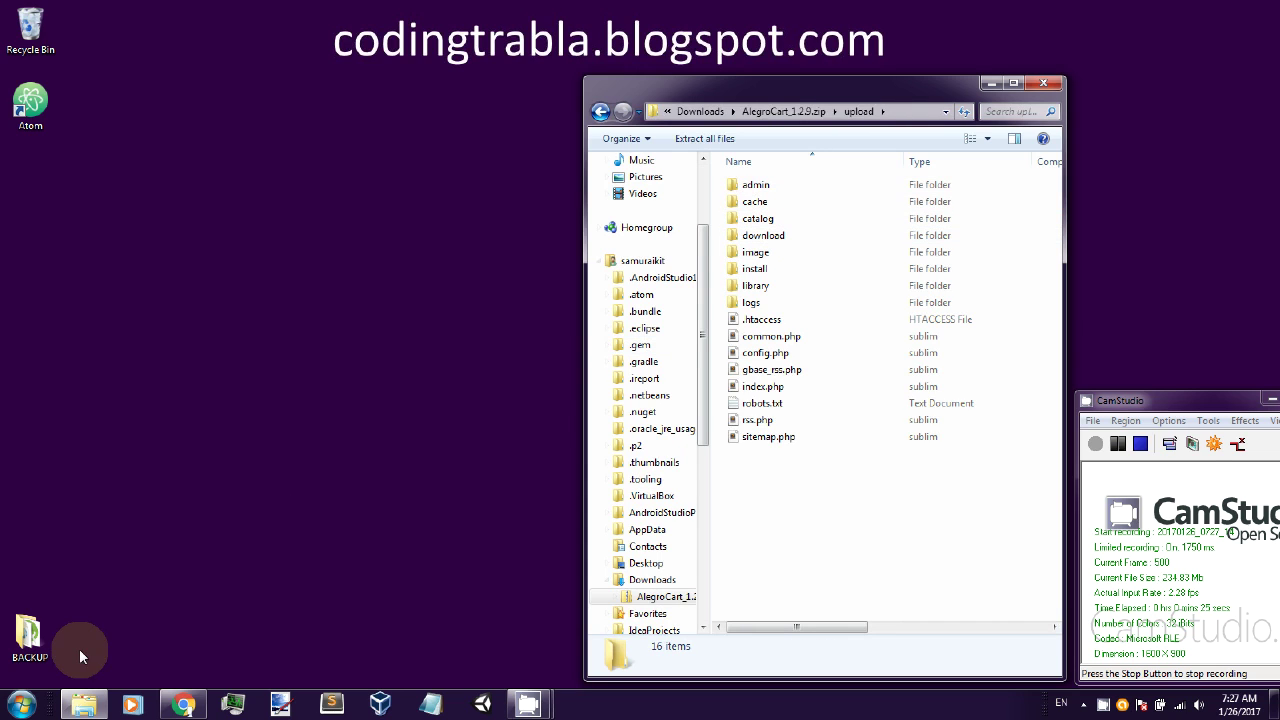
- Open C:\xampp\htdocs in a second file window placed beside the AlegroCart upload folder
left_click(22, 704)
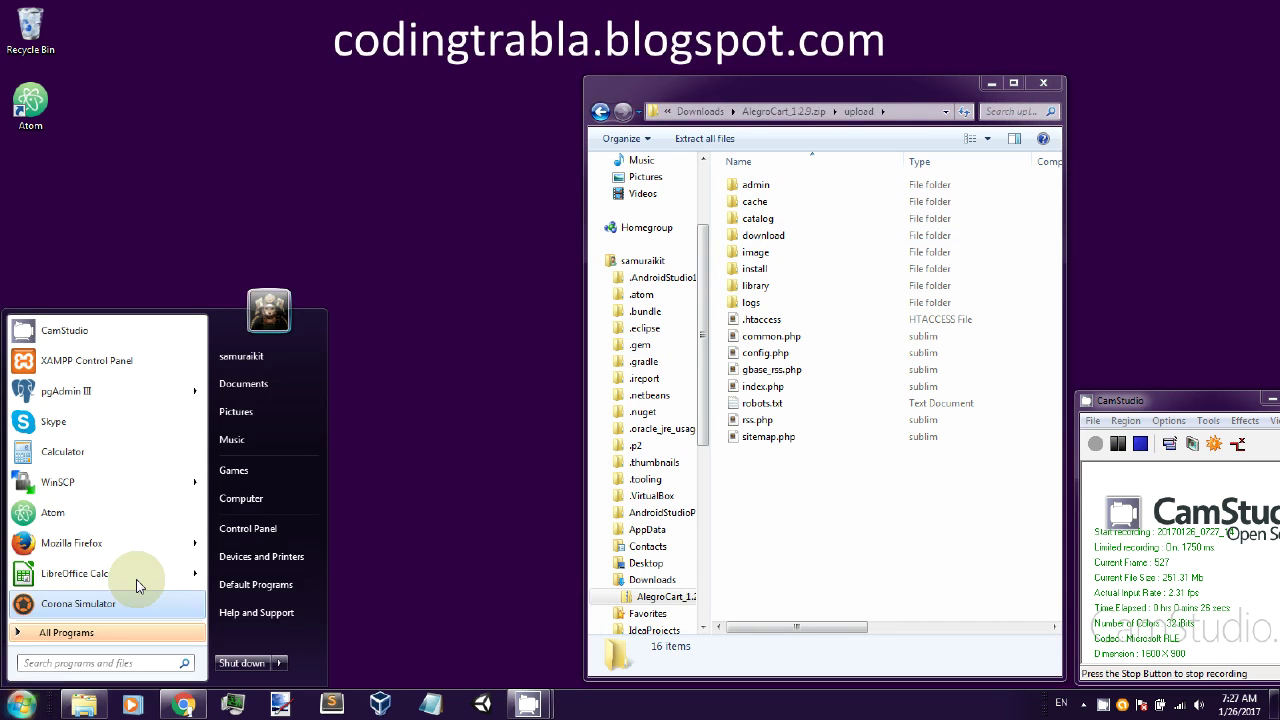
left_click(243, 500)
left_click_drag(921, 8, 413, 82)
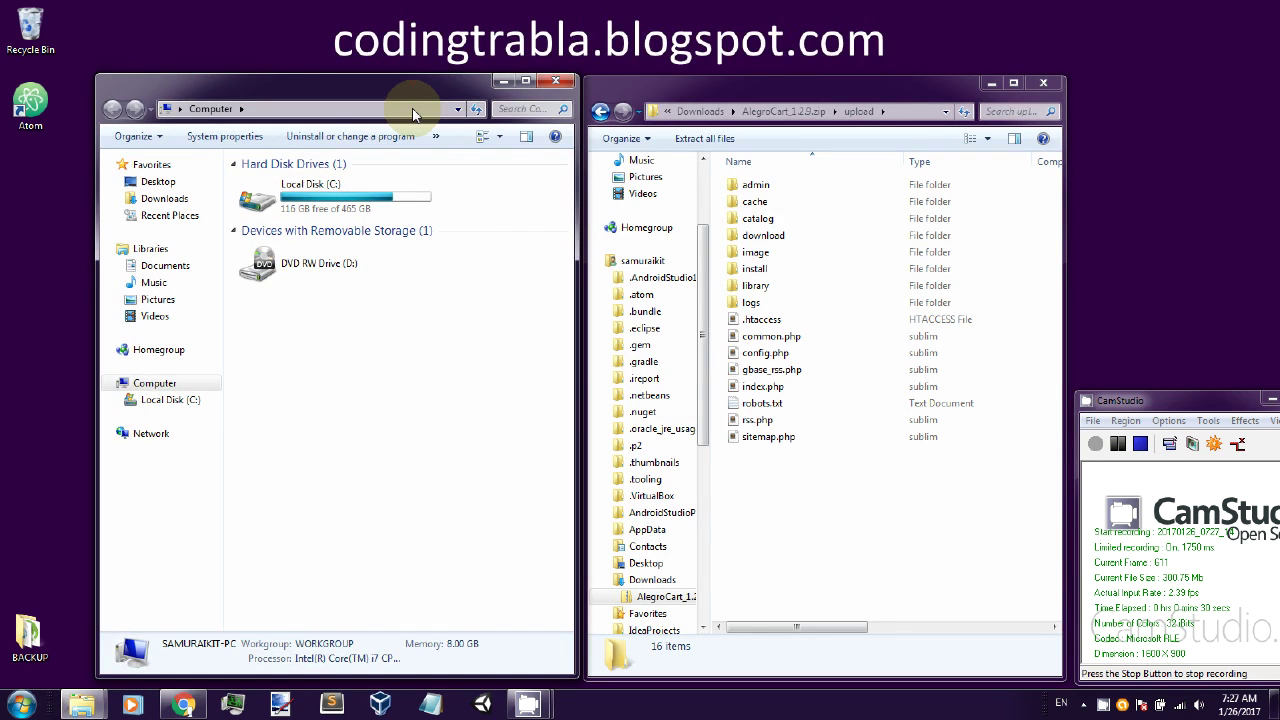
double_click(390, 200)
left_click(314, 338)
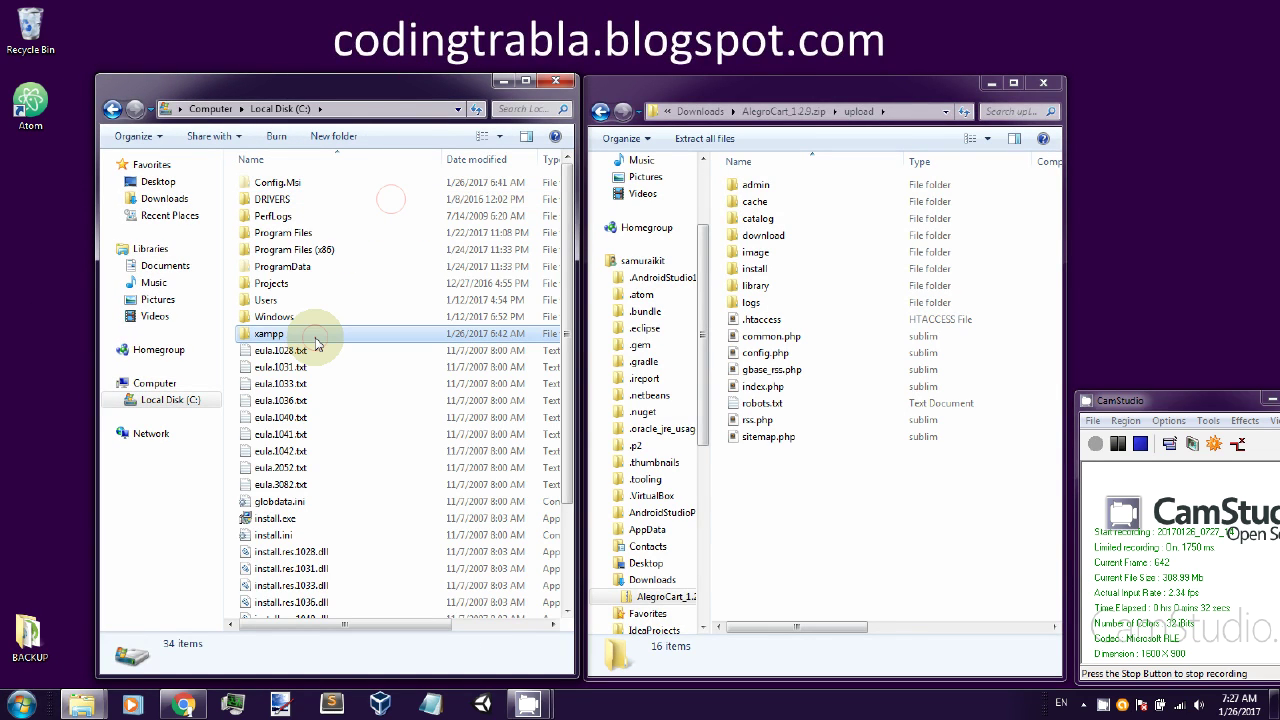
double_click(314, 338)
double_click(305, 270)
left_click(430, 108)
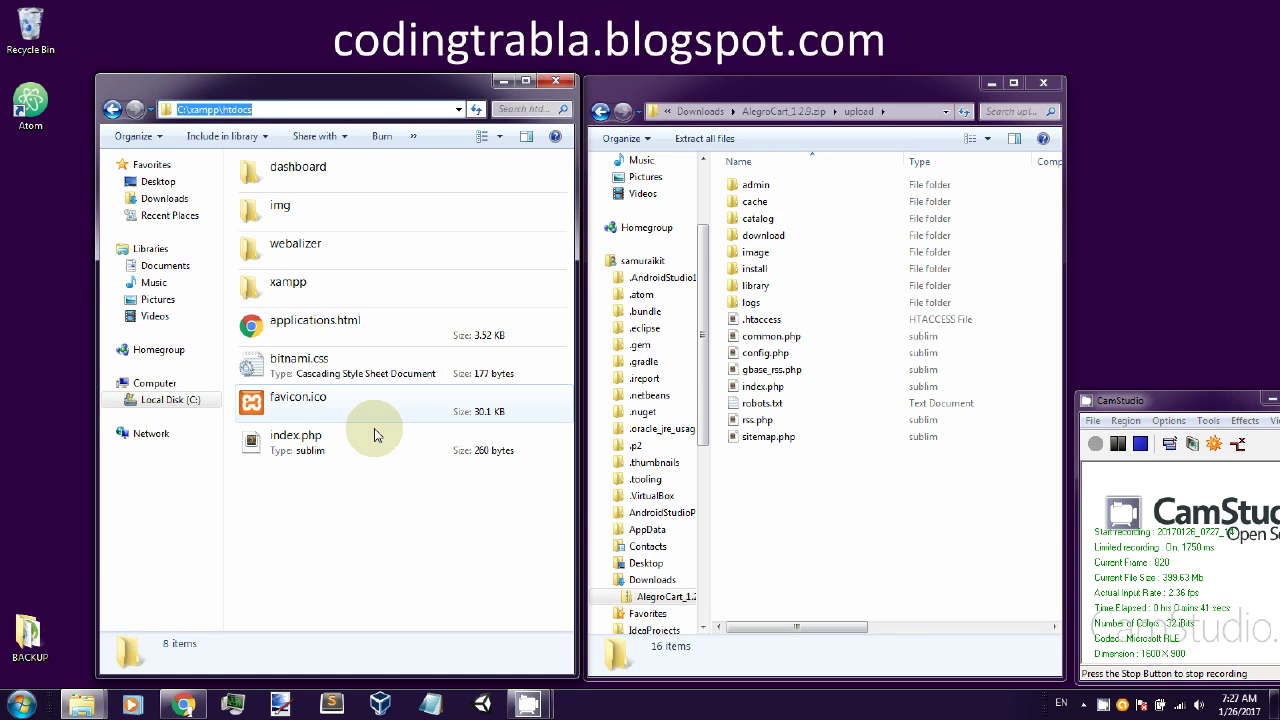
- Create a new folder named alegrocart in C:\xampp\htdocs
left_click(354, 531)
right_click(354, 530)
mouse_move(395, 493)
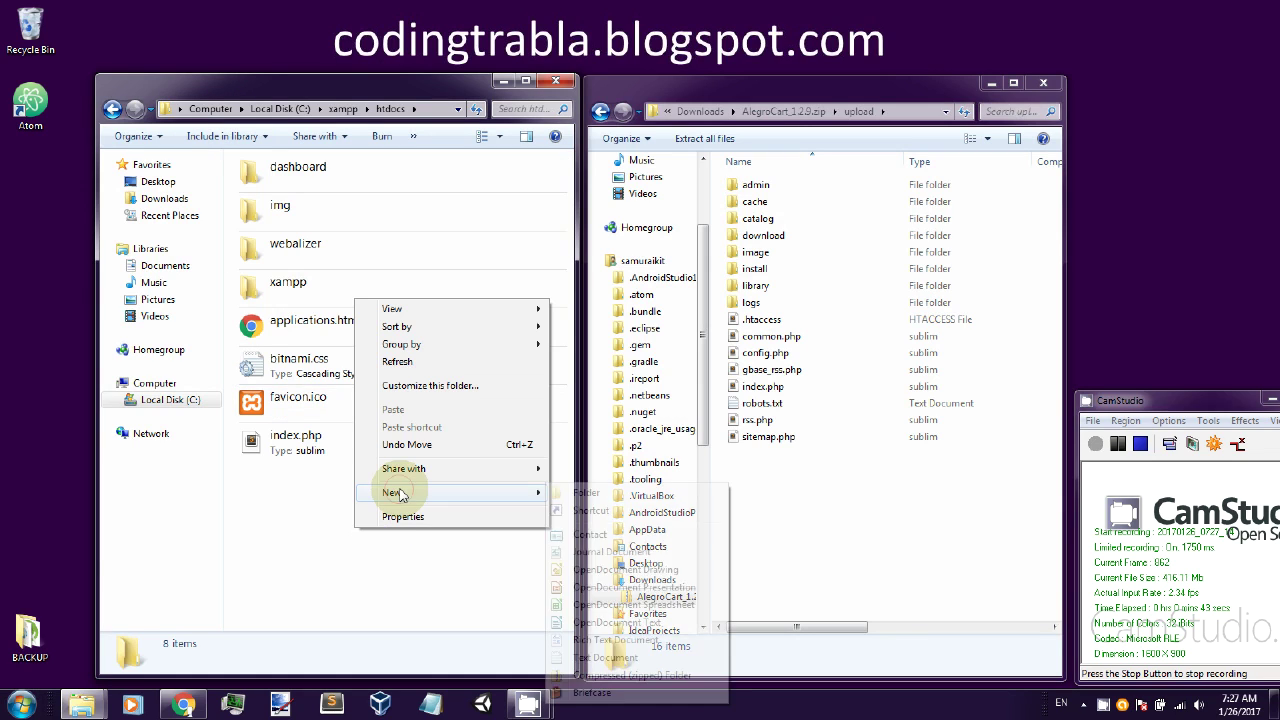
left_click(594, 496)
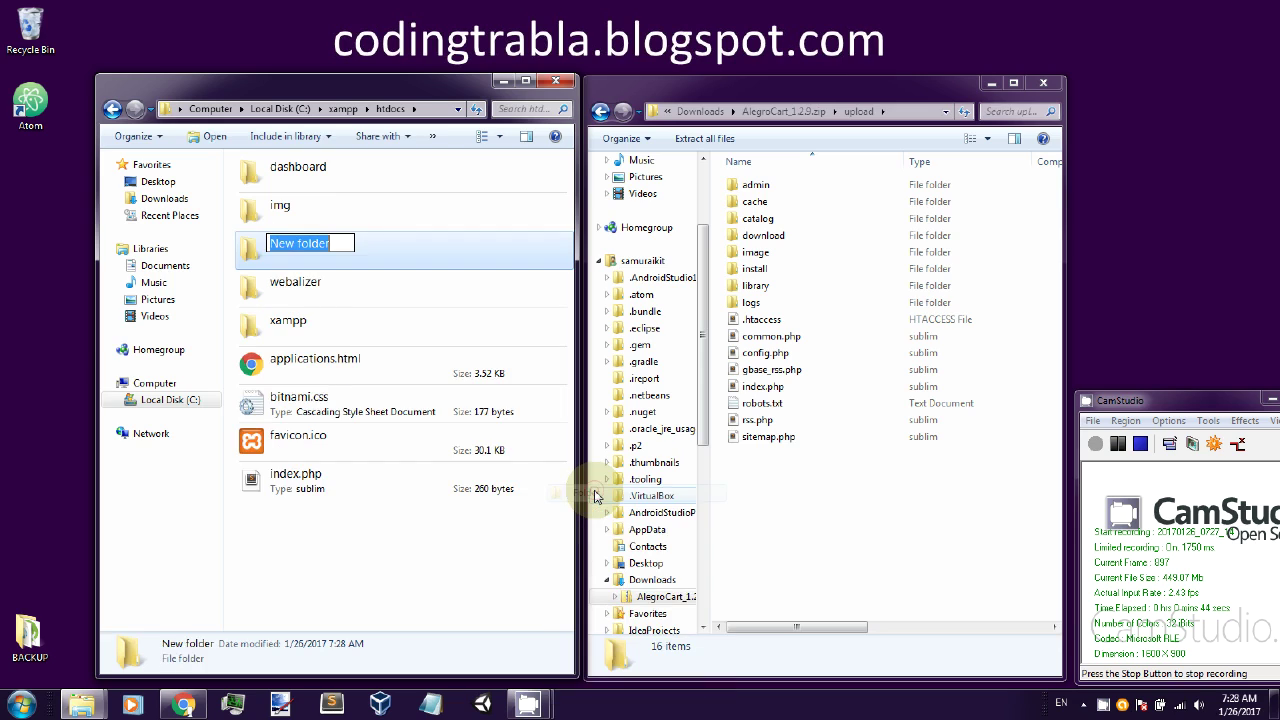
type("aleg")
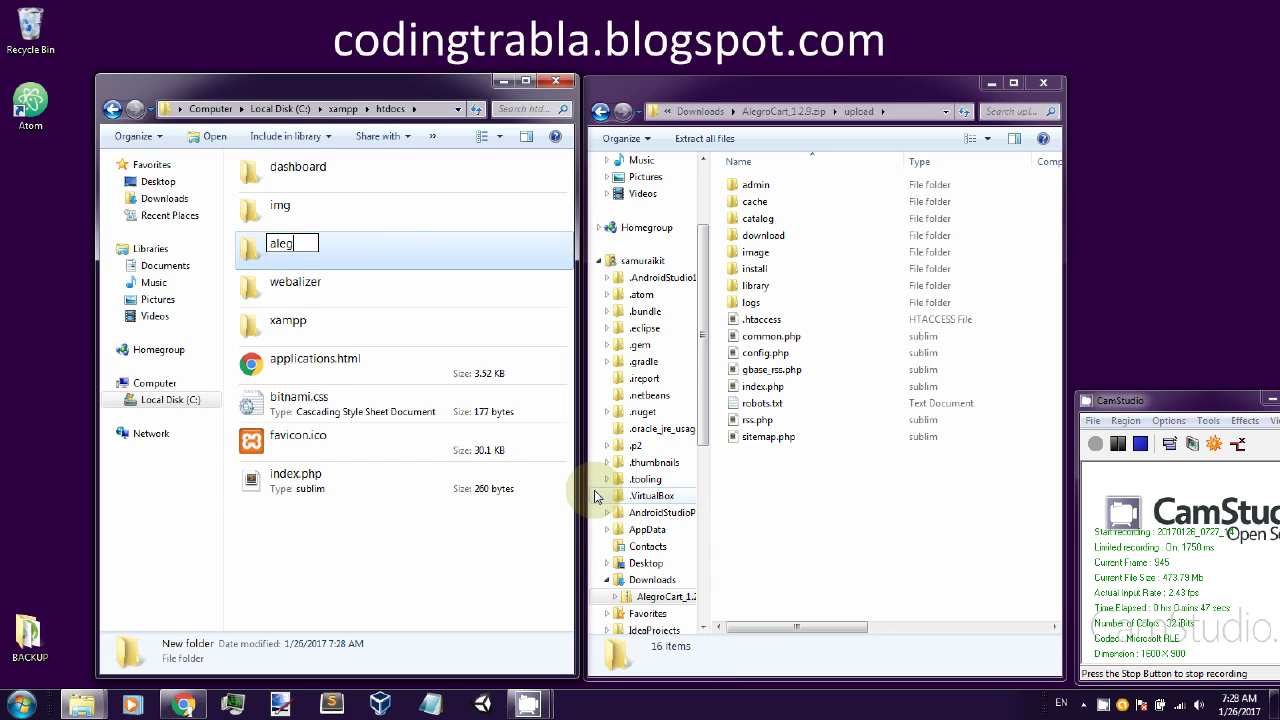
type("rocart")
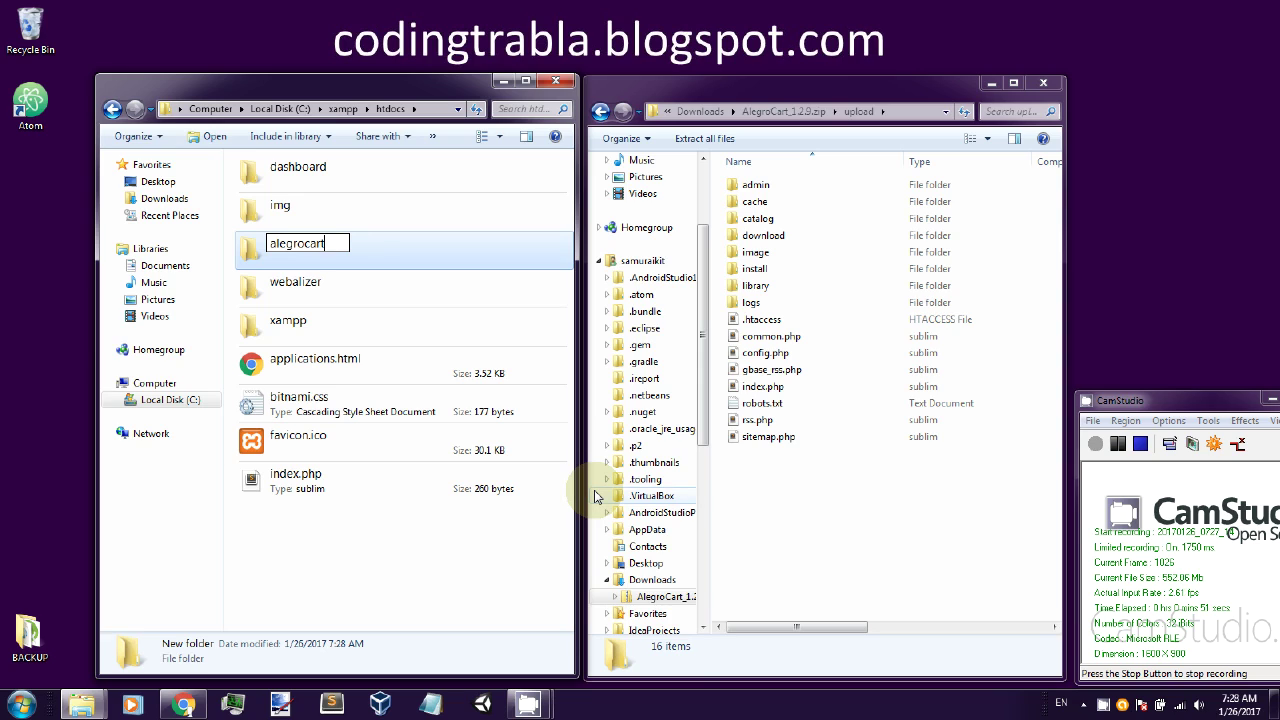
- Confirm the alegrocart folder name and copy all files and folders from the zip's upload folder into C:\xampp\htdocs\alegrocart
key("Return")
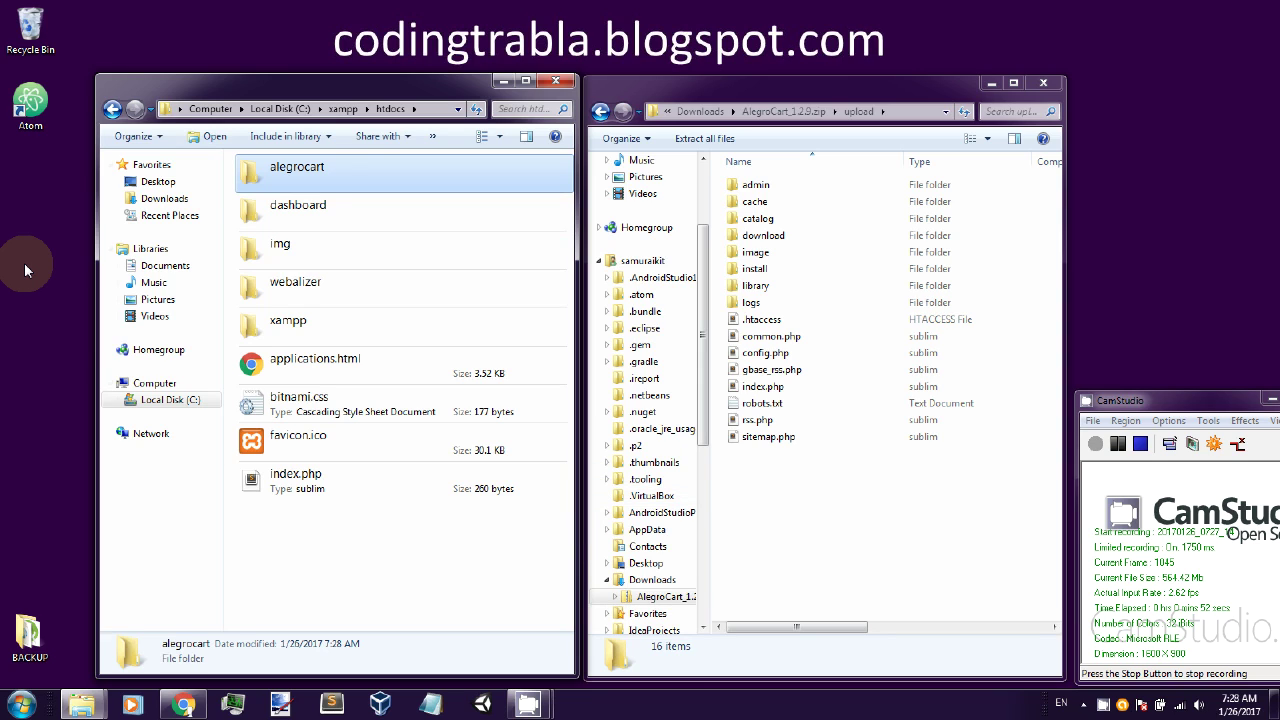
double_click(323, 167)
left_click(422, 110)
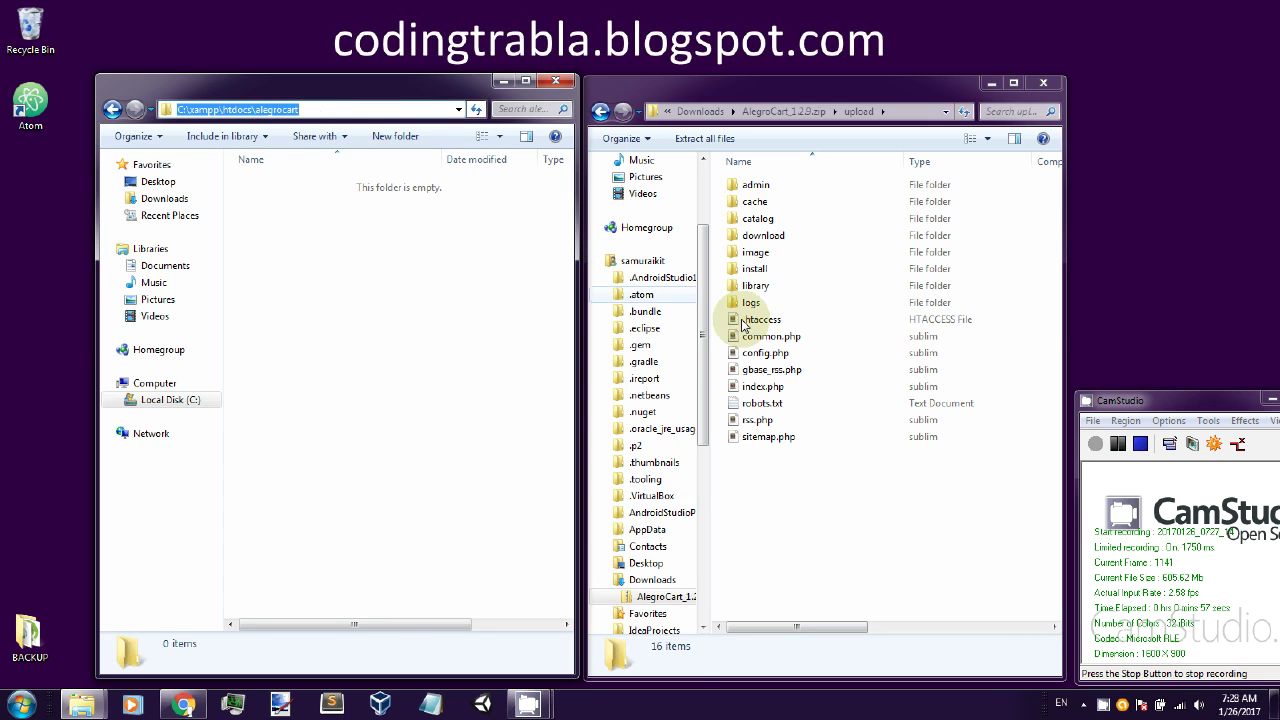
left_click(838, 287)
key("ctrl+a")
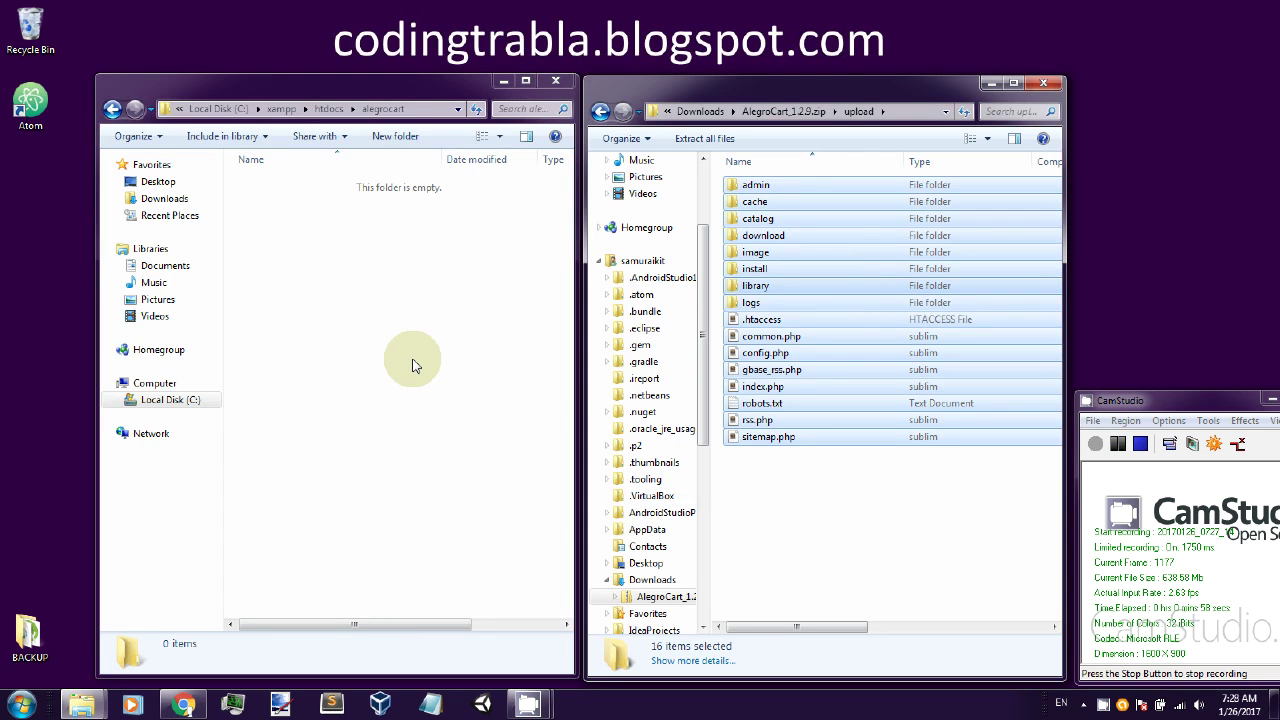
left_click(378, 335)
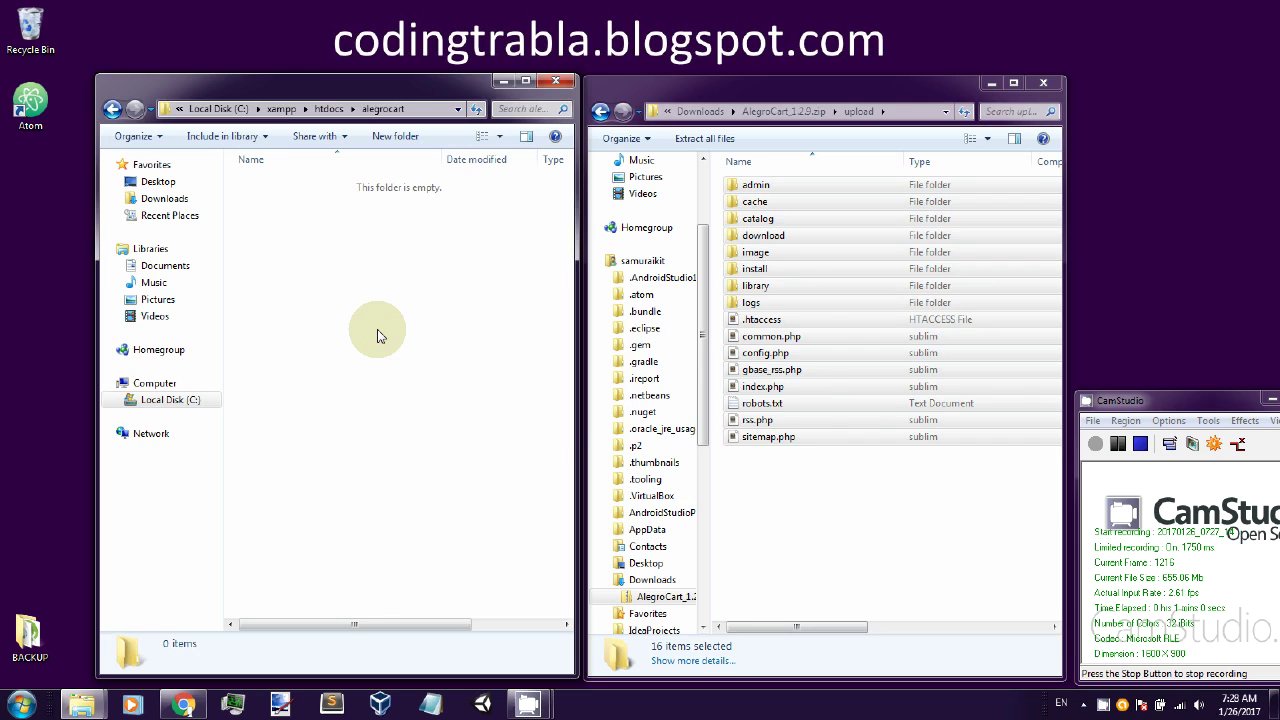
key("ctrl+v")
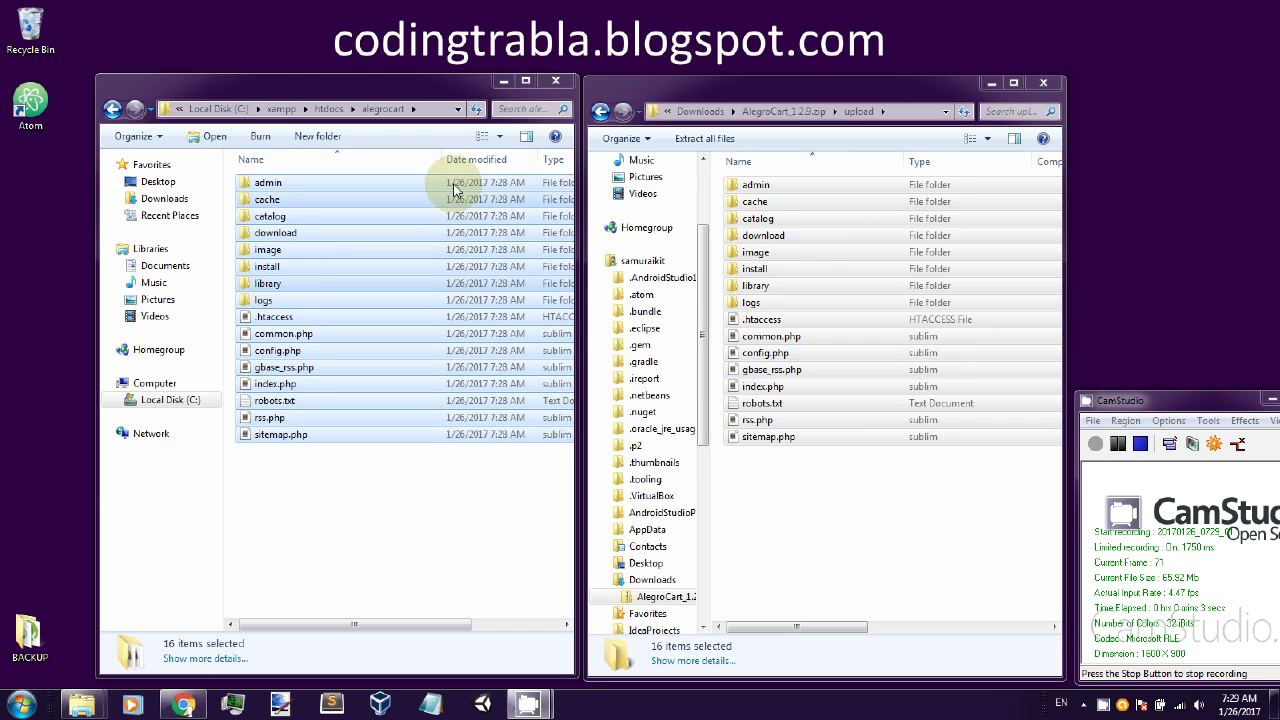
- Check the full path of the alegrocart folder and close both file windows
left_click(430, 109)
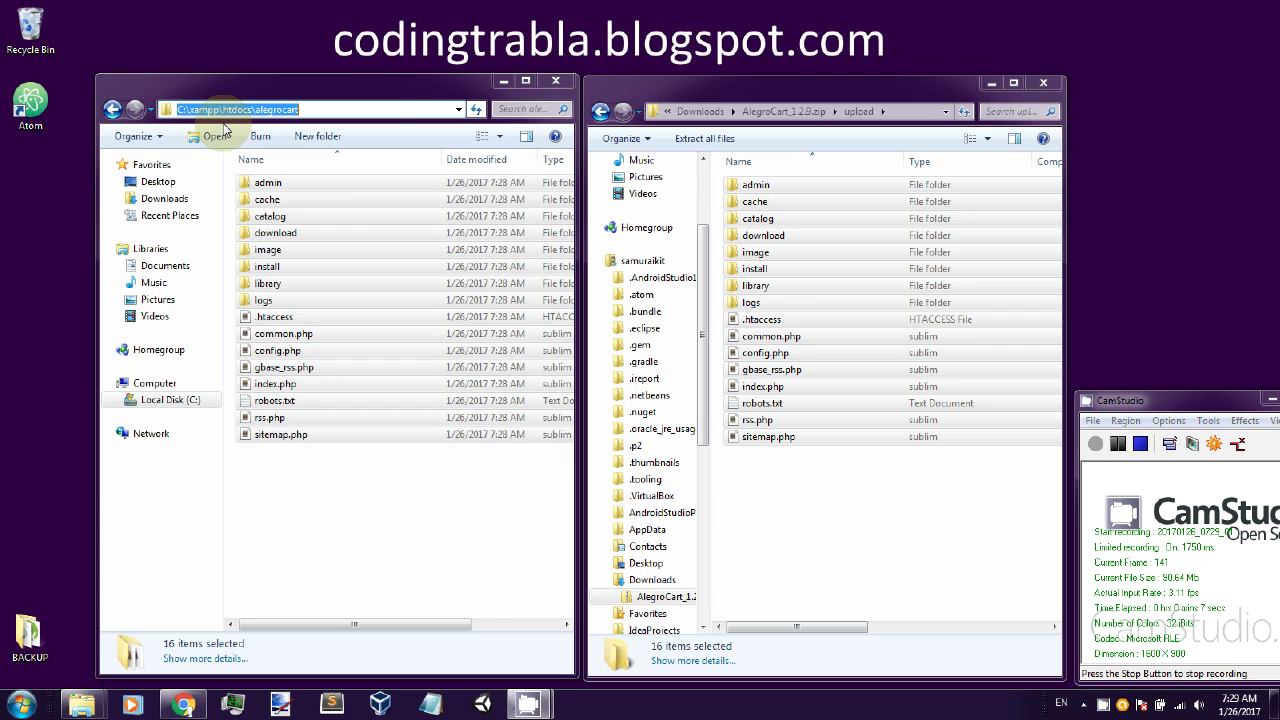
left_click(1040, 82)
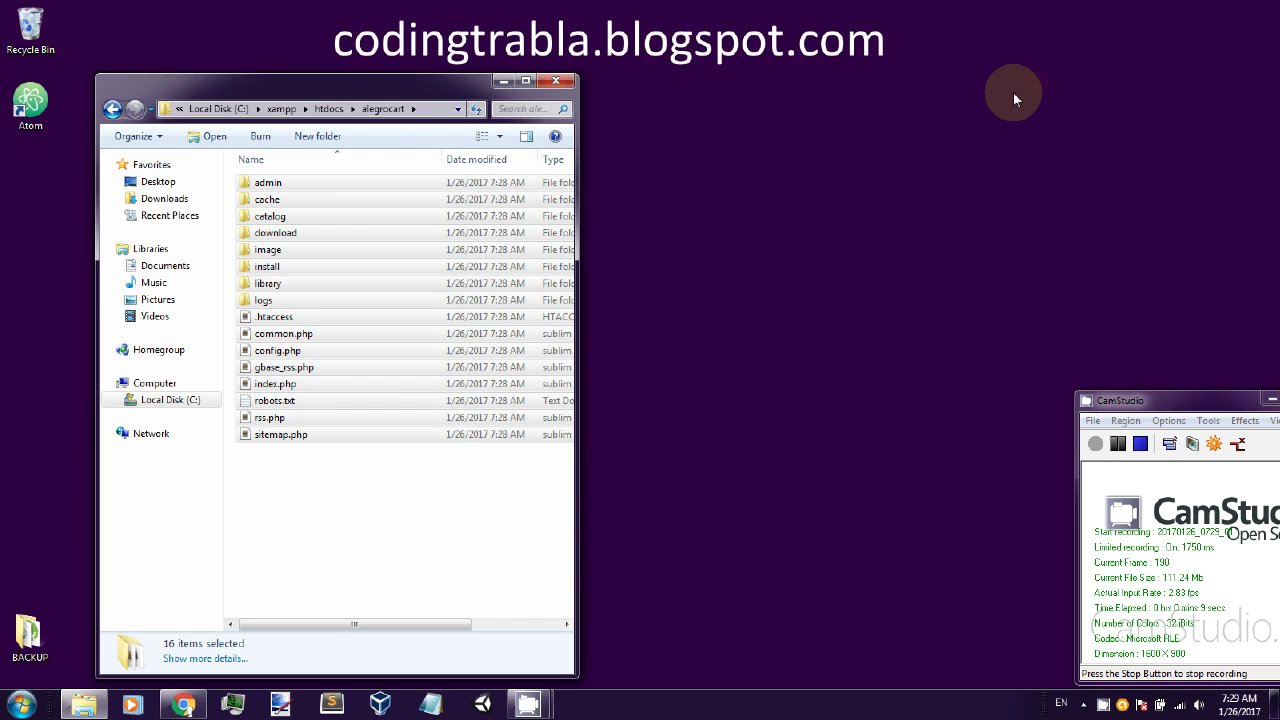
left_click(556, 81)
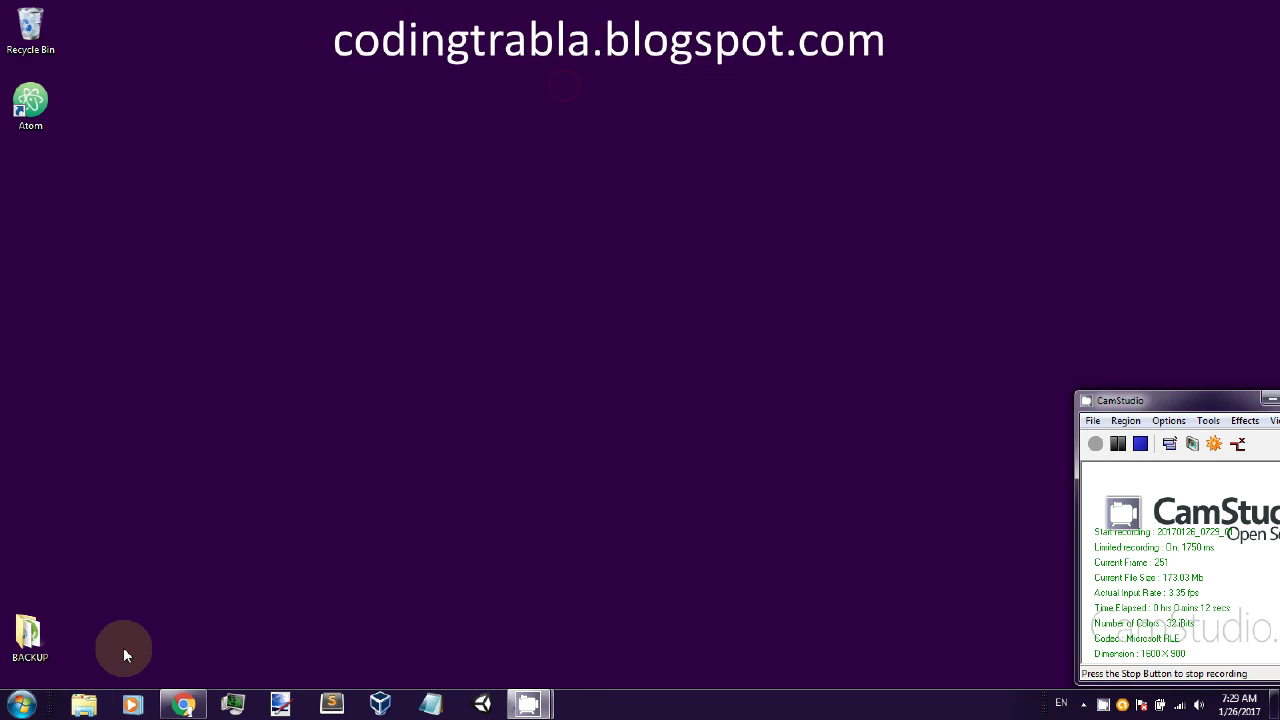
- Launch the XAMPP Control Panel with English as its language and move its window into full view
left_click(22, 705)
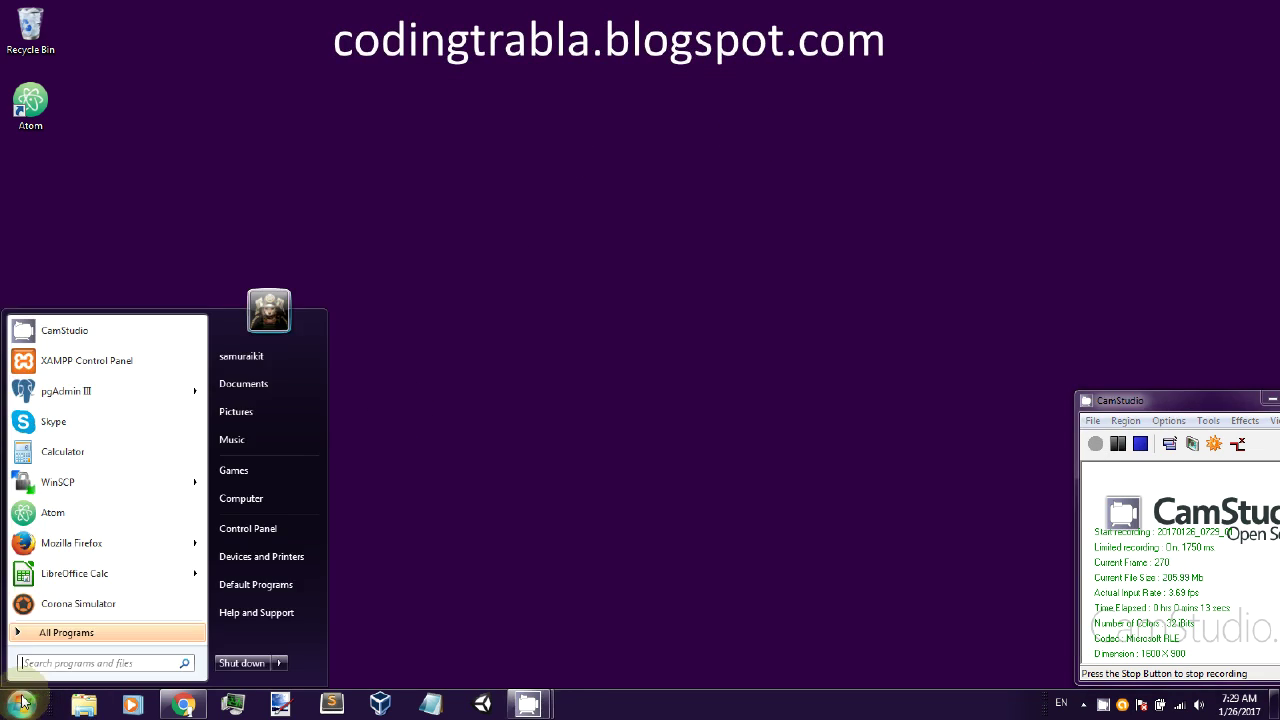
left_click(85, 362)
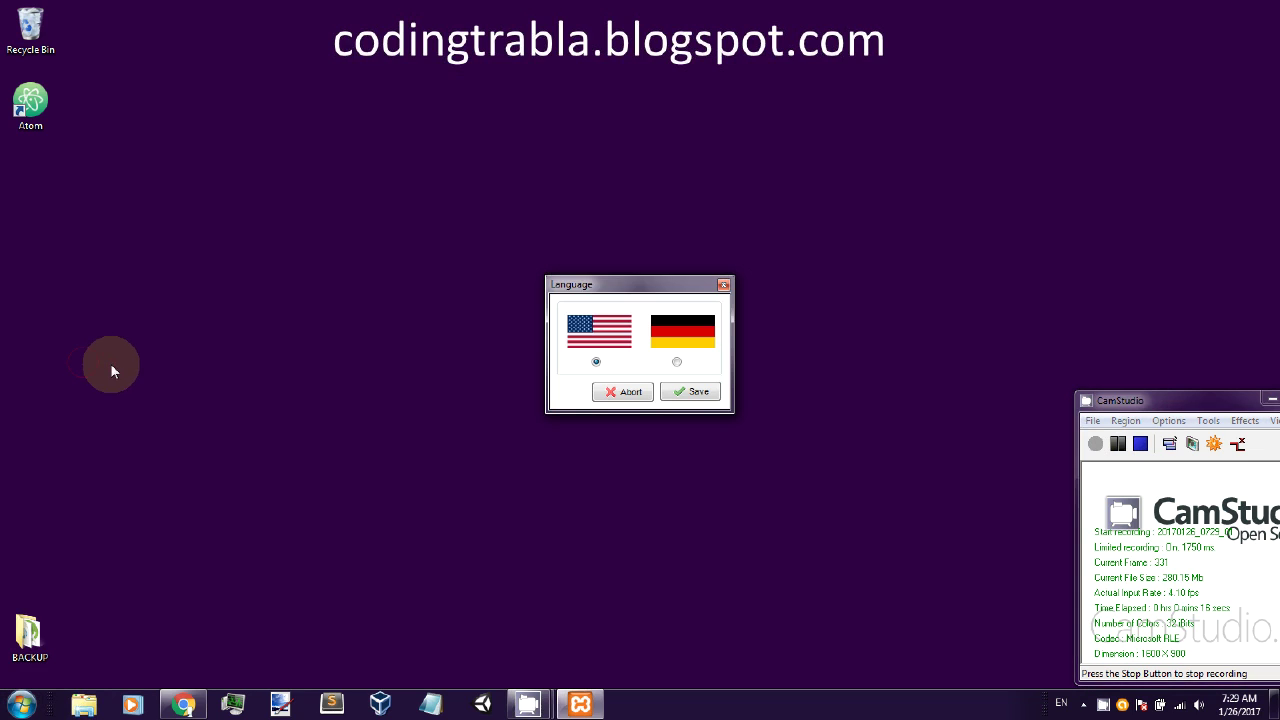
left_click(699, 393)
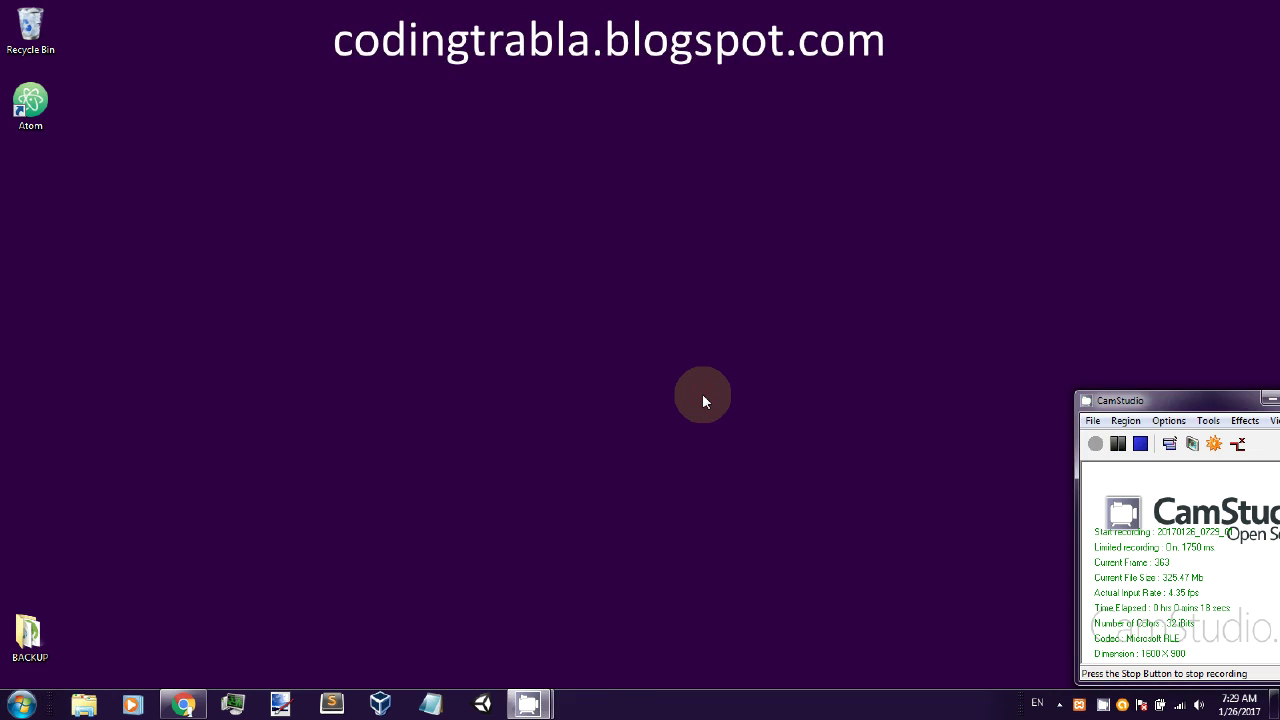
left_click_drag(362, 14, 375, 89)
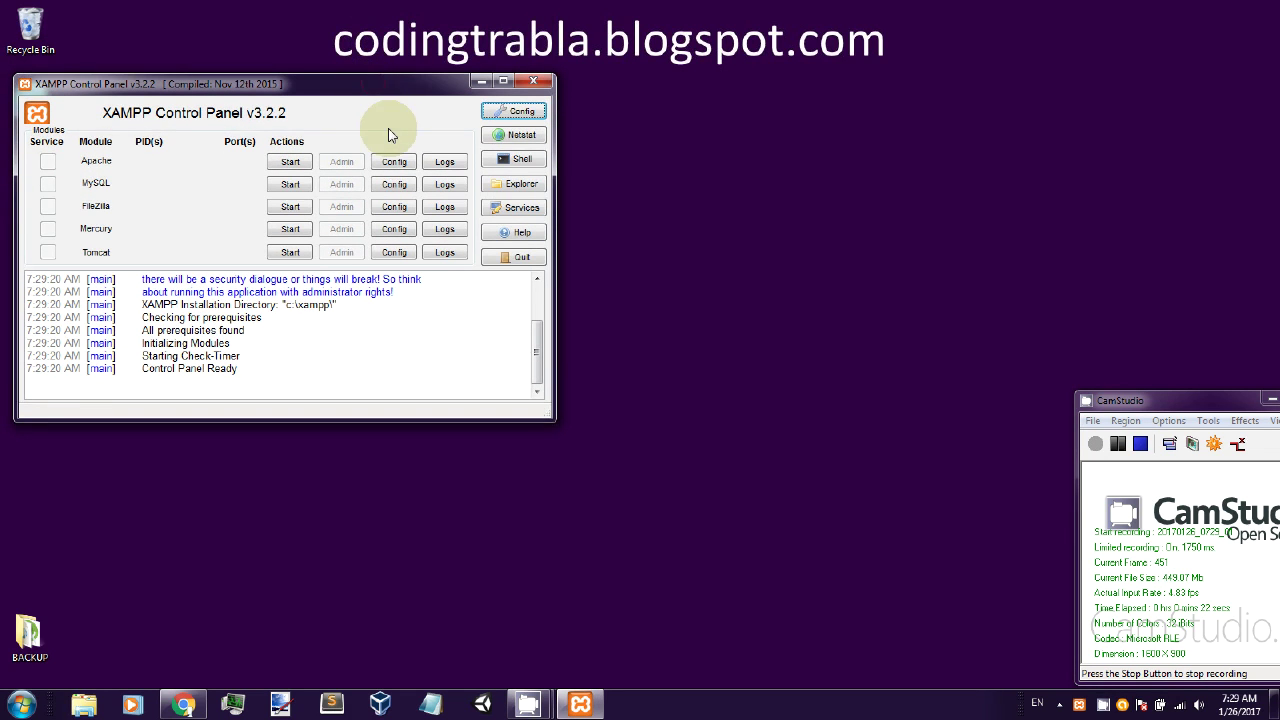
- Open Apache's PHP configuration file php.ini and find the max_exec entry
left_click(394, 162)
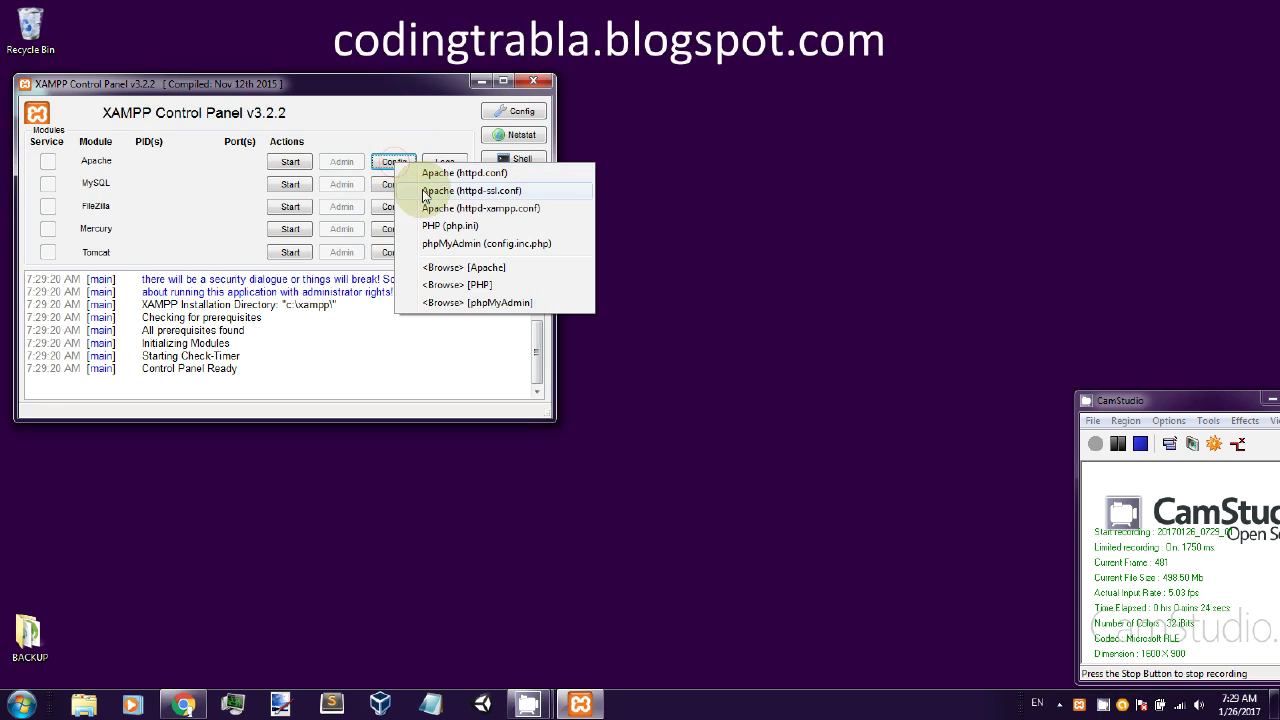
left_click(479, 232)
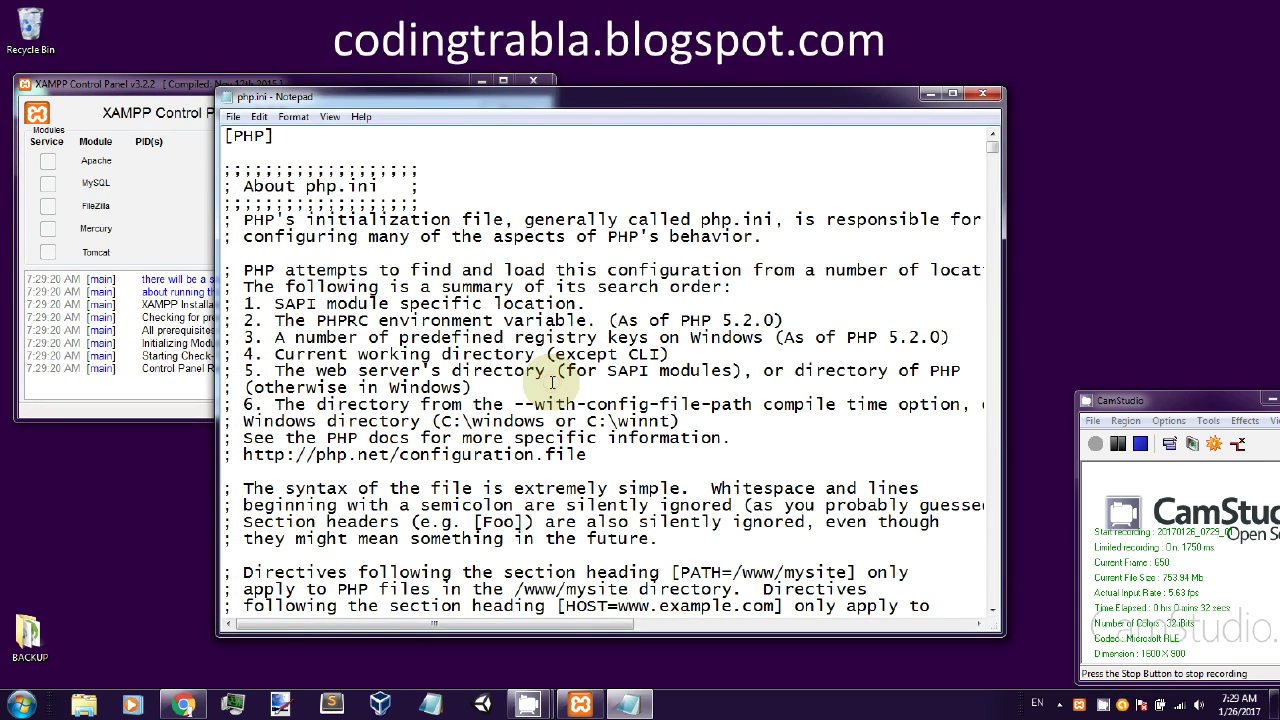
key("ctrl+f")
type("max_exec")
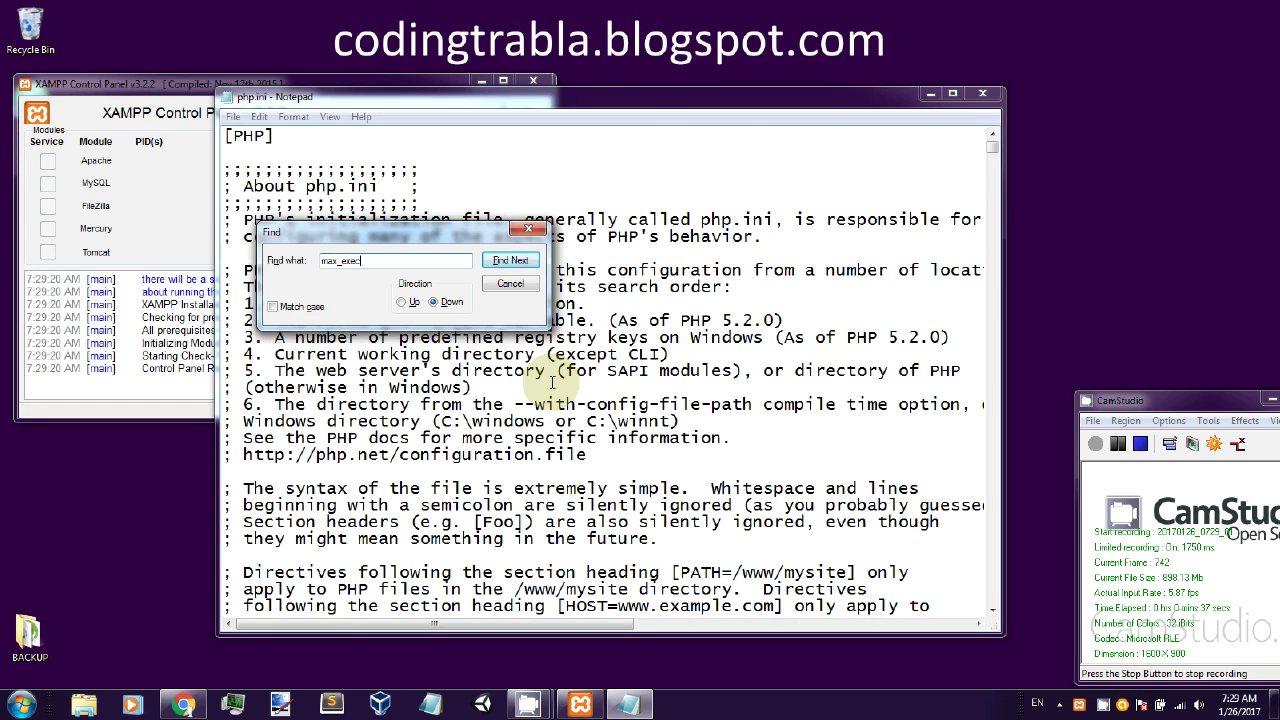
key("Return")
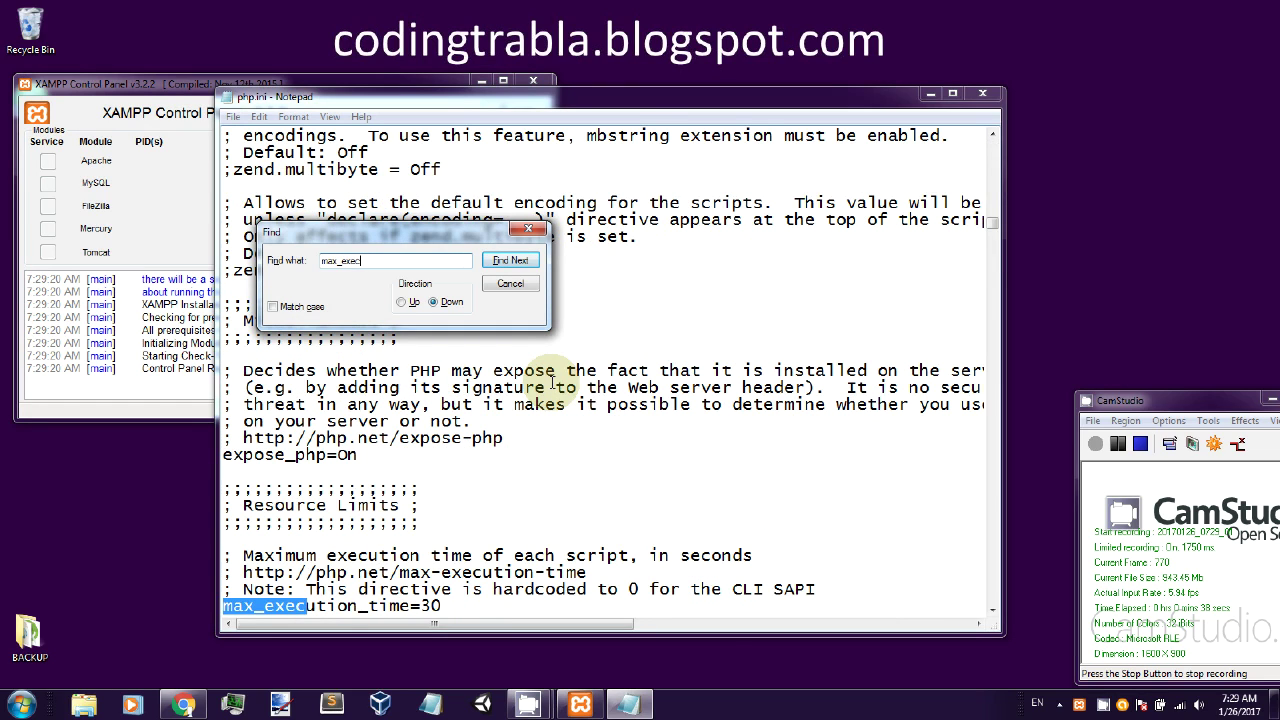
left_click(532, 232)
scroll(574, 360, "down", 4)
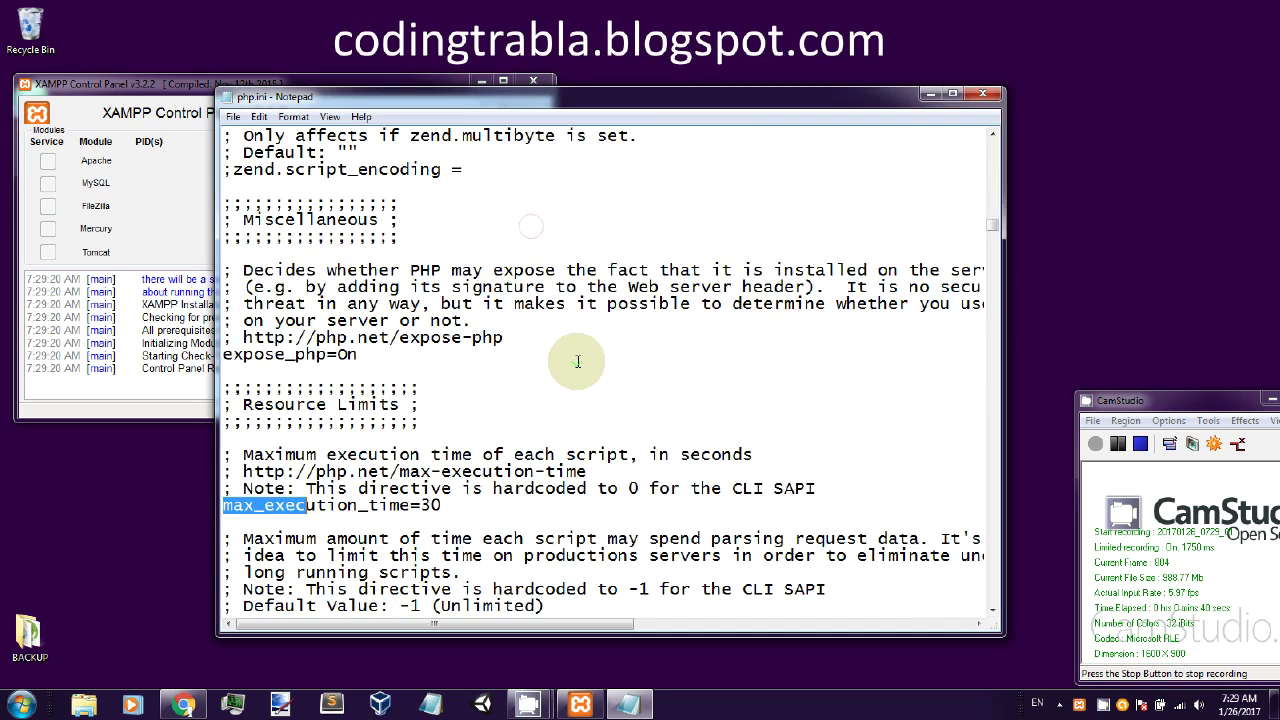
- Set max_execution_time to 600 in php.ini and close the file
left_click_drag(460, 404, 222, 405)
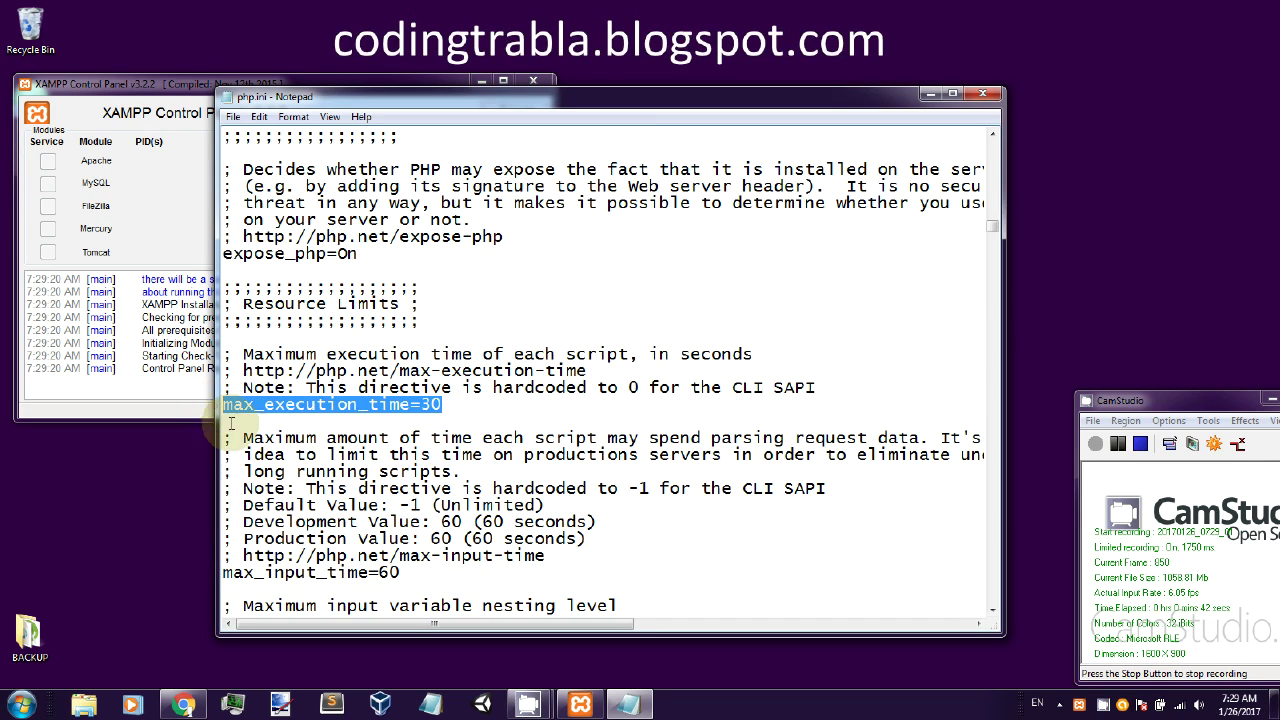
double_click(432, 404)
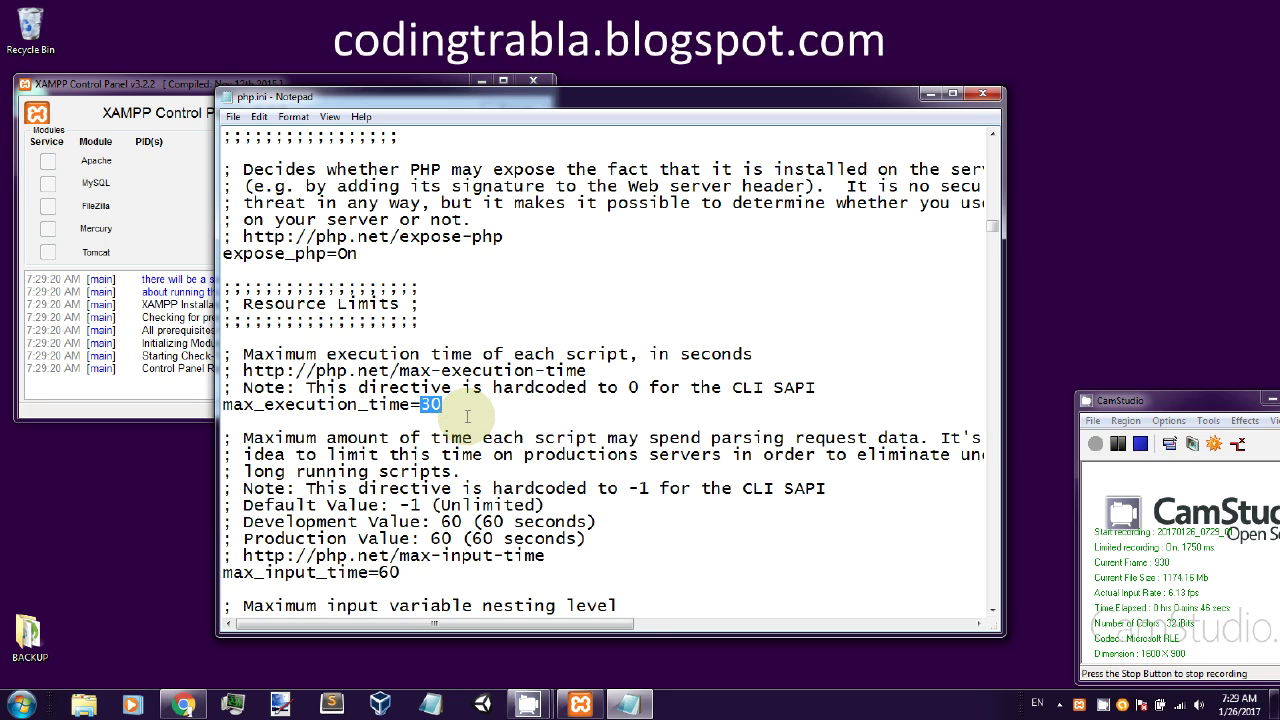
type("600")
double_click(440, 405)
left_click_drag(452, 405, 222, 405)
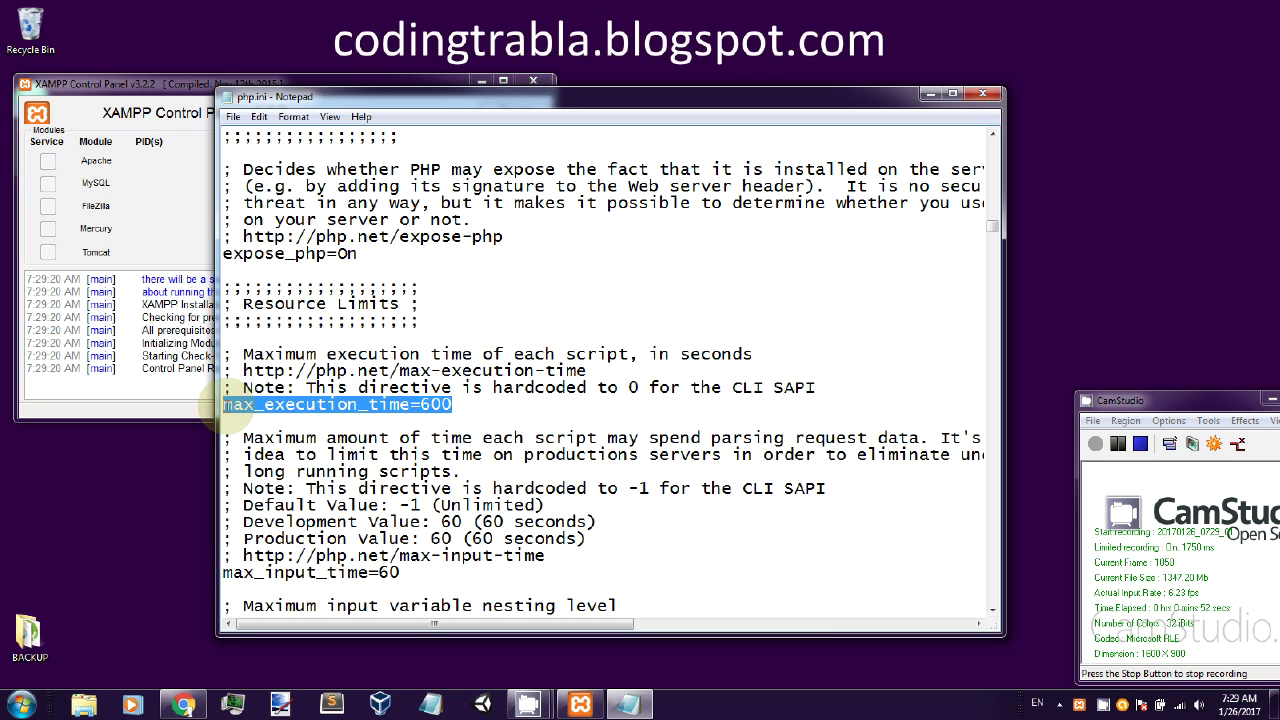
left_click(509, 407)
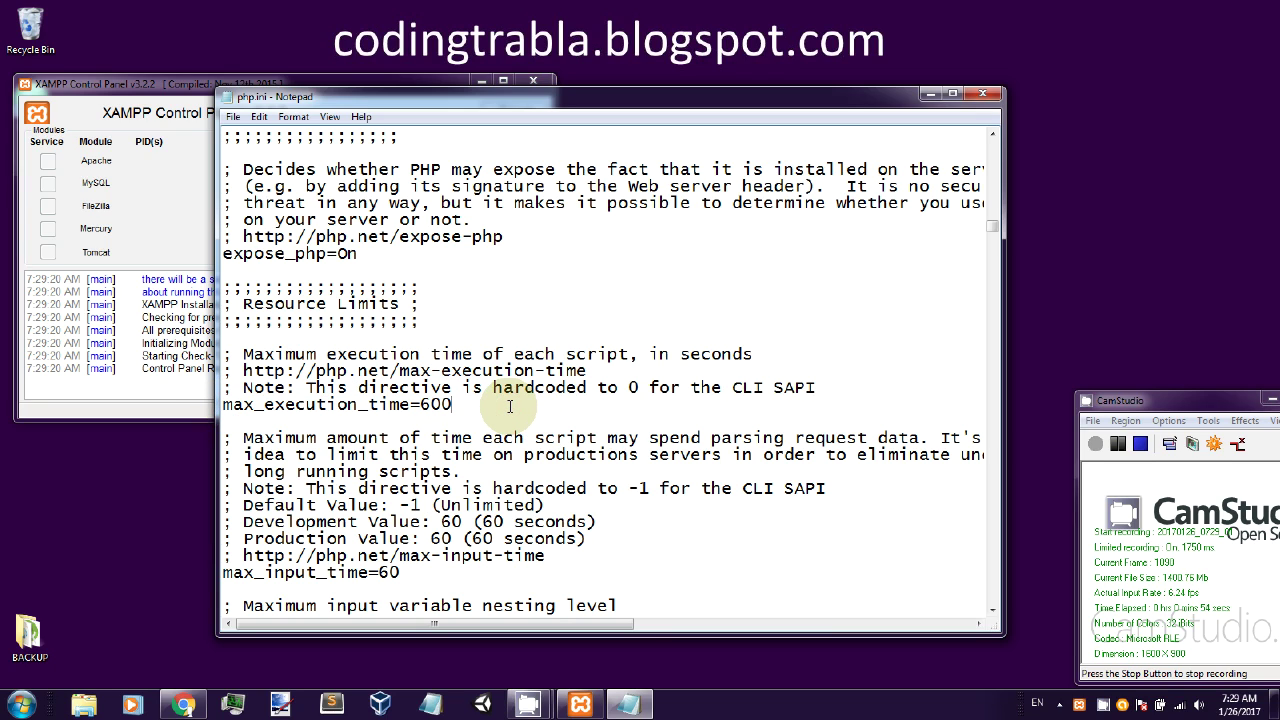
left_click(983, 97)
- Start the Apache and MySQL modules
left_click(297, 166)
left_click(300, 188)
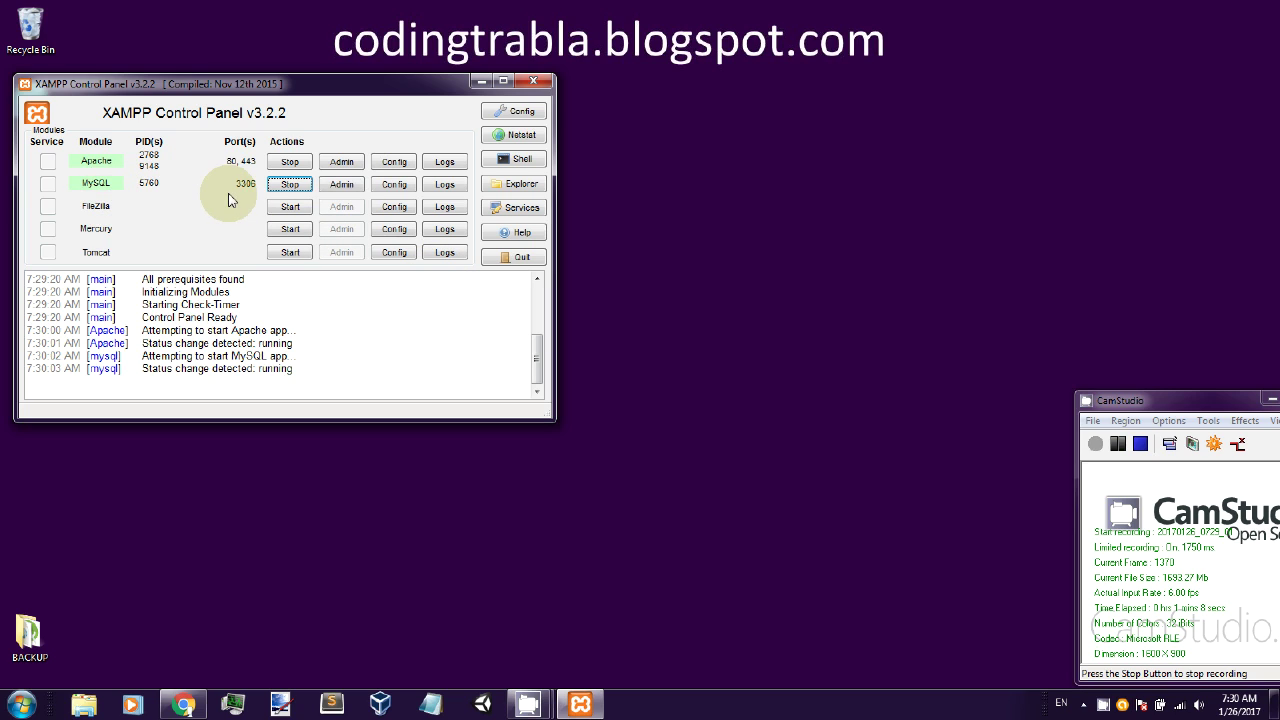
left_click(1097, 446)
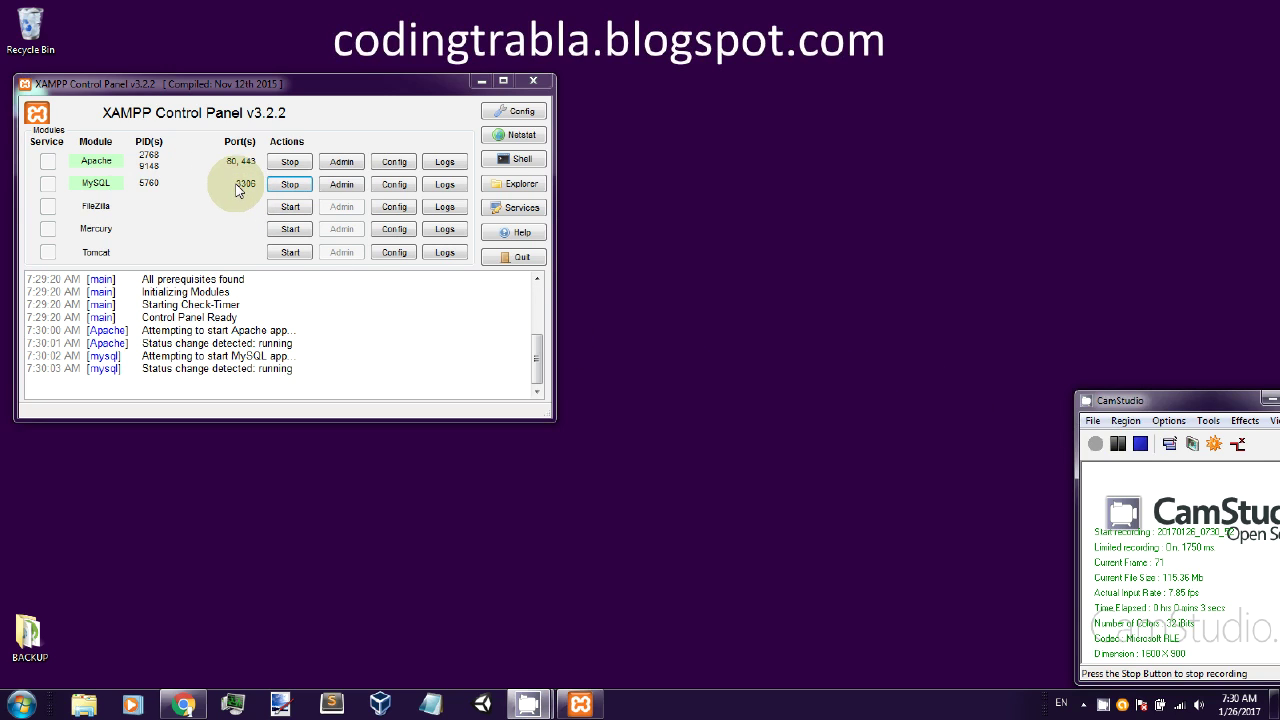
- Switch to Chrome and load localhost/alegrocart to open the AlegroCart installer
left_click(183, 705)
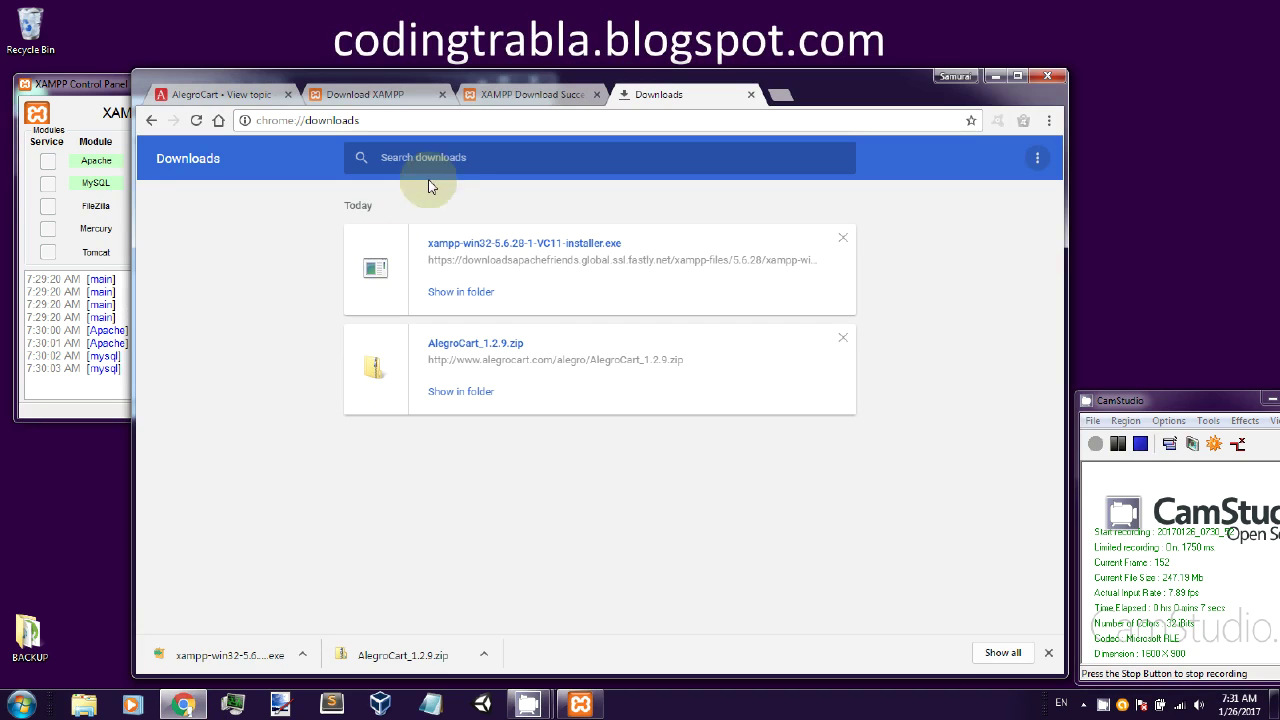
left_click(450, 120)
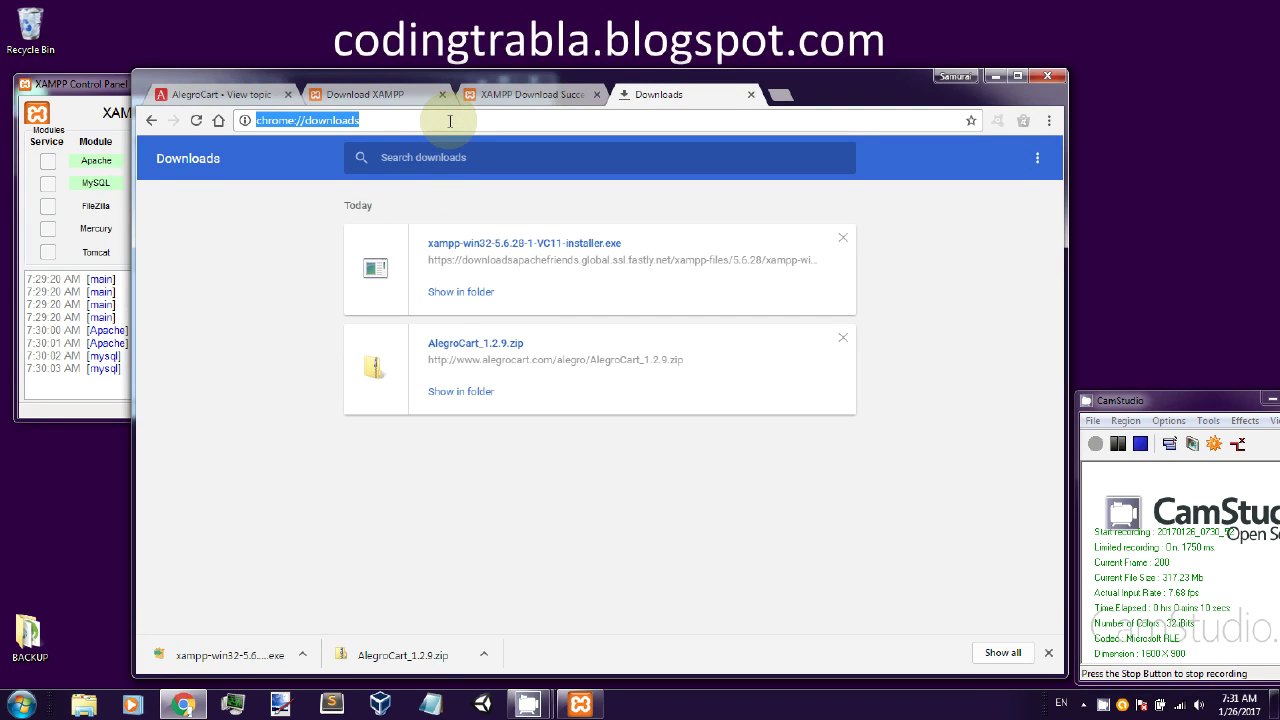
type("localhos")
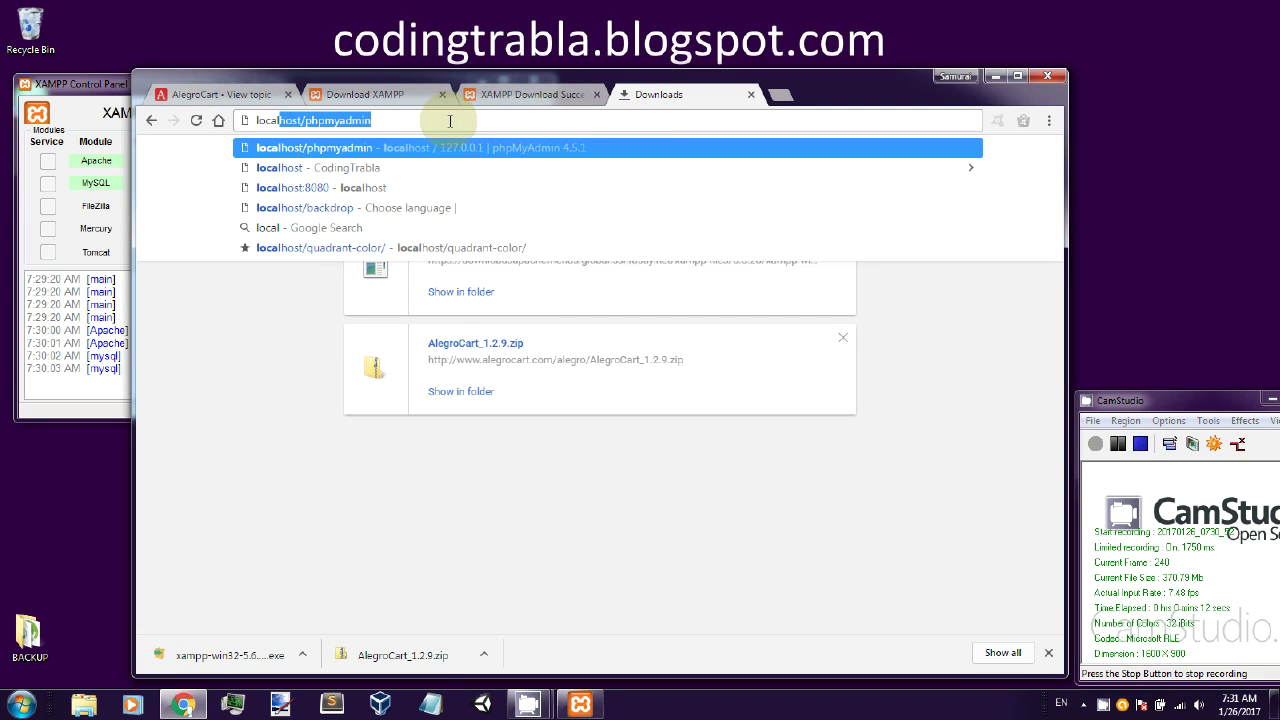
type("t/alegro")
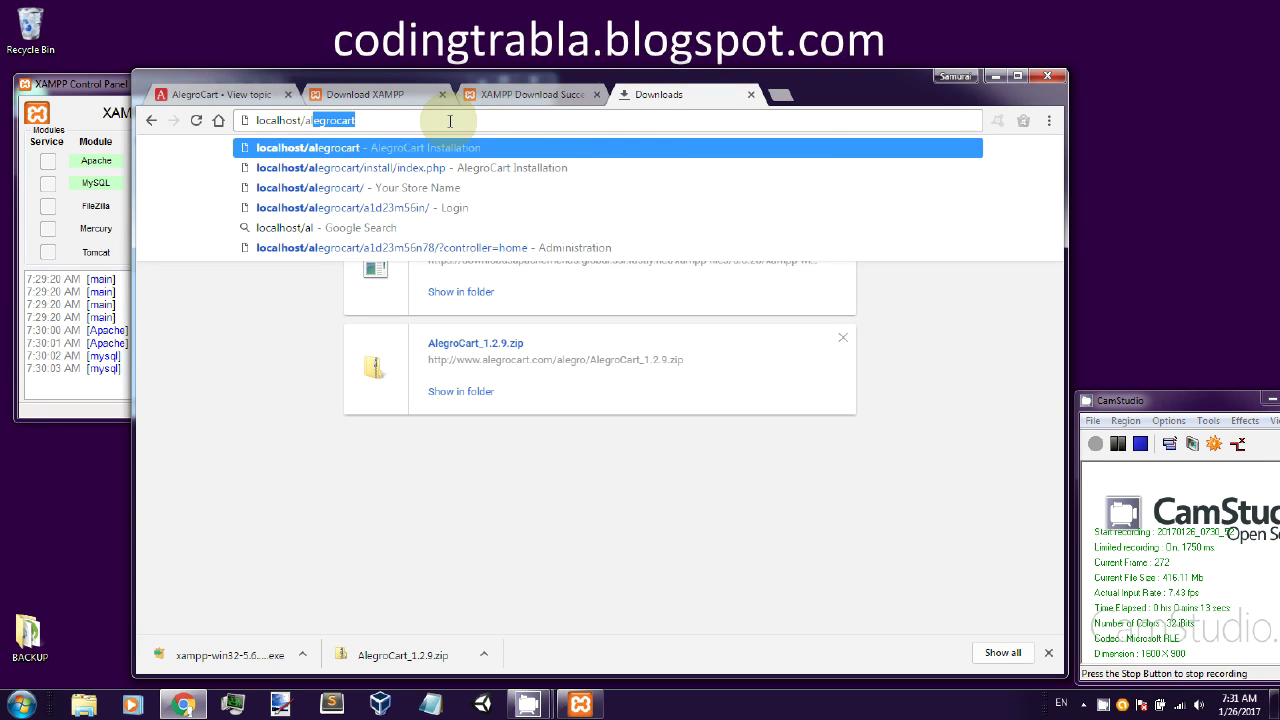
type("cart")
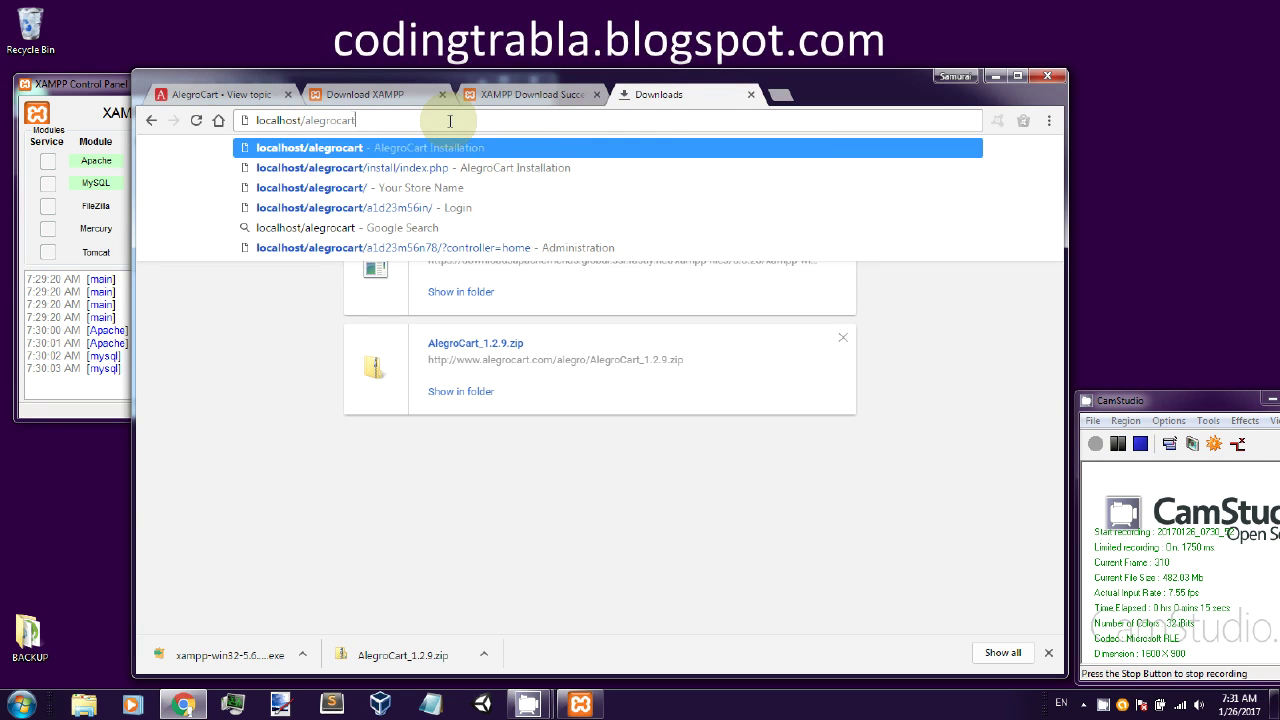
key("Return")
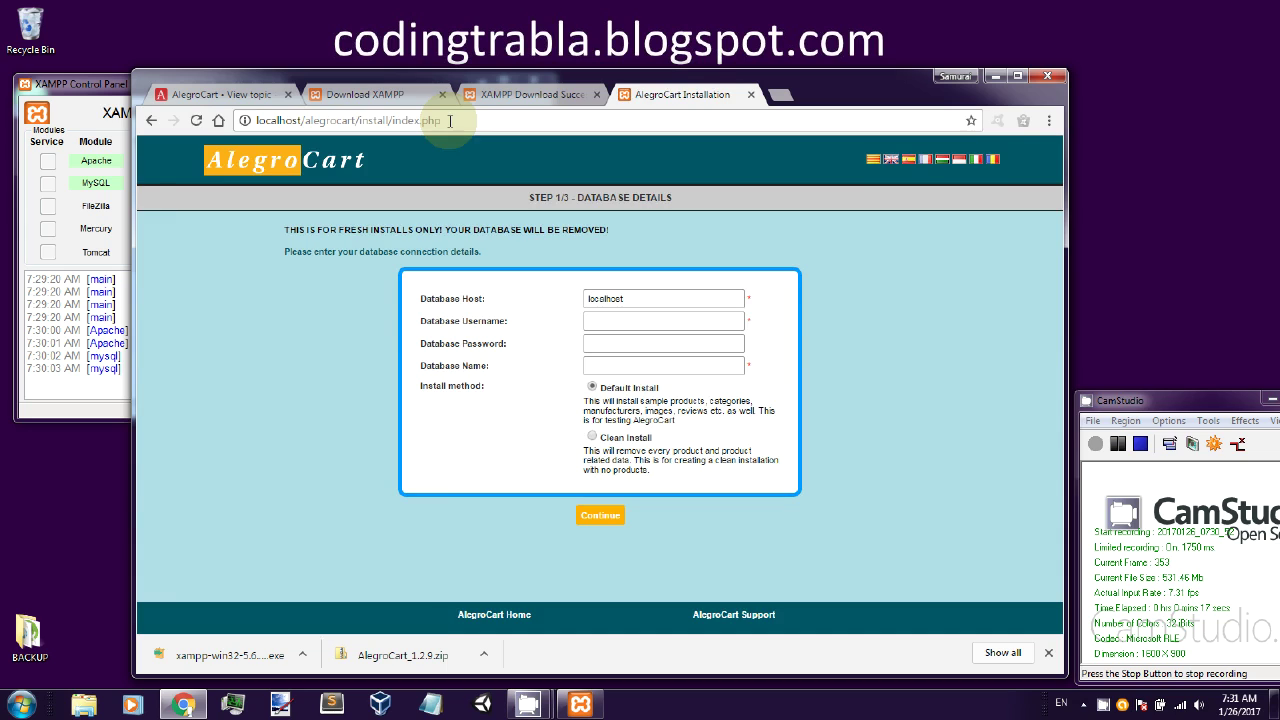
- Close the other three browser tabs and the downloads bar, and enlarge the AlegroCart installer page by one zoom level
left_click(596, 94)
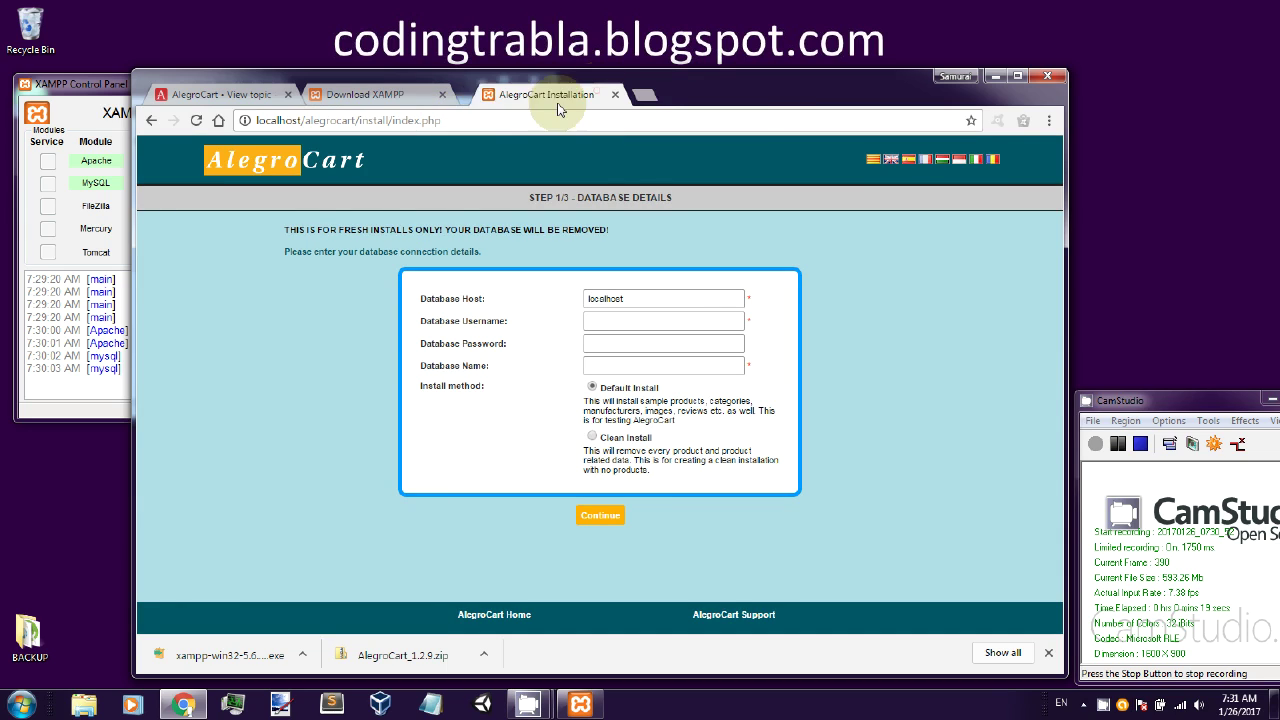
left_click(442, 94)
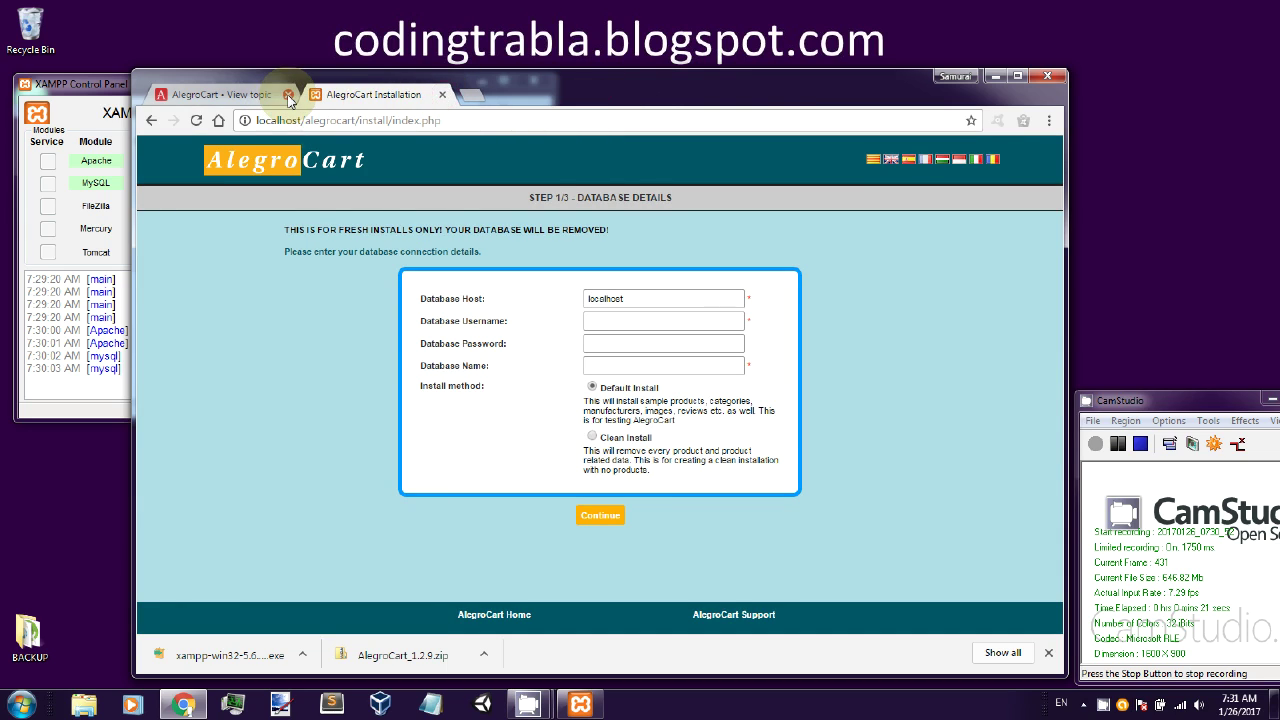
left_click(288, 95)
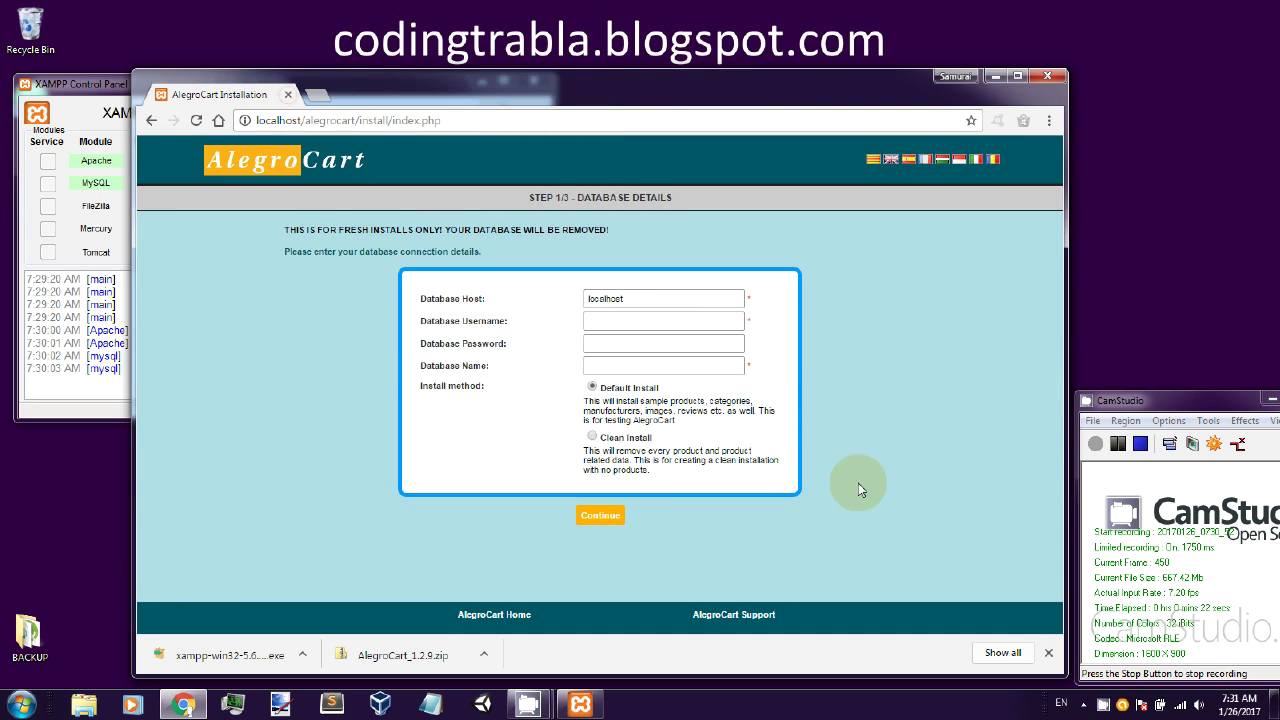
left_click(1048, 653)
key("ctrl+plus")
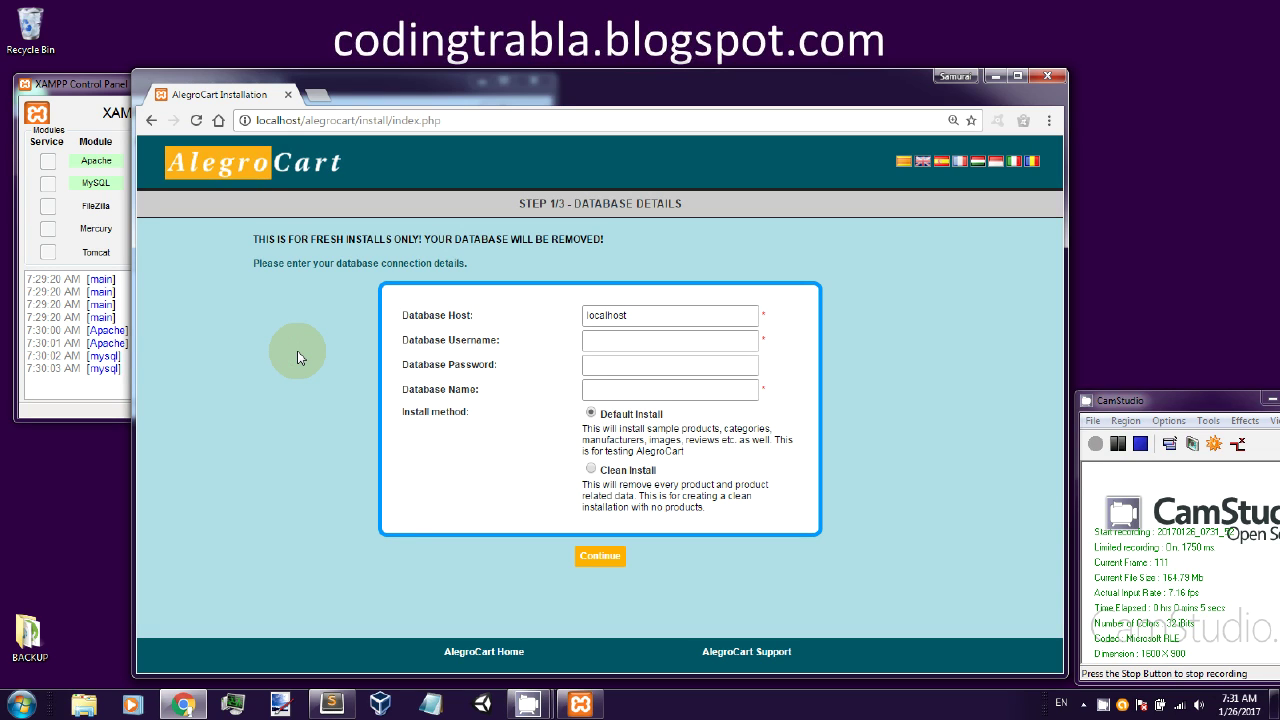
- Open phpMyAdmin at localhost/phpmyadmin in a second browser tab
key("ctrl+j")
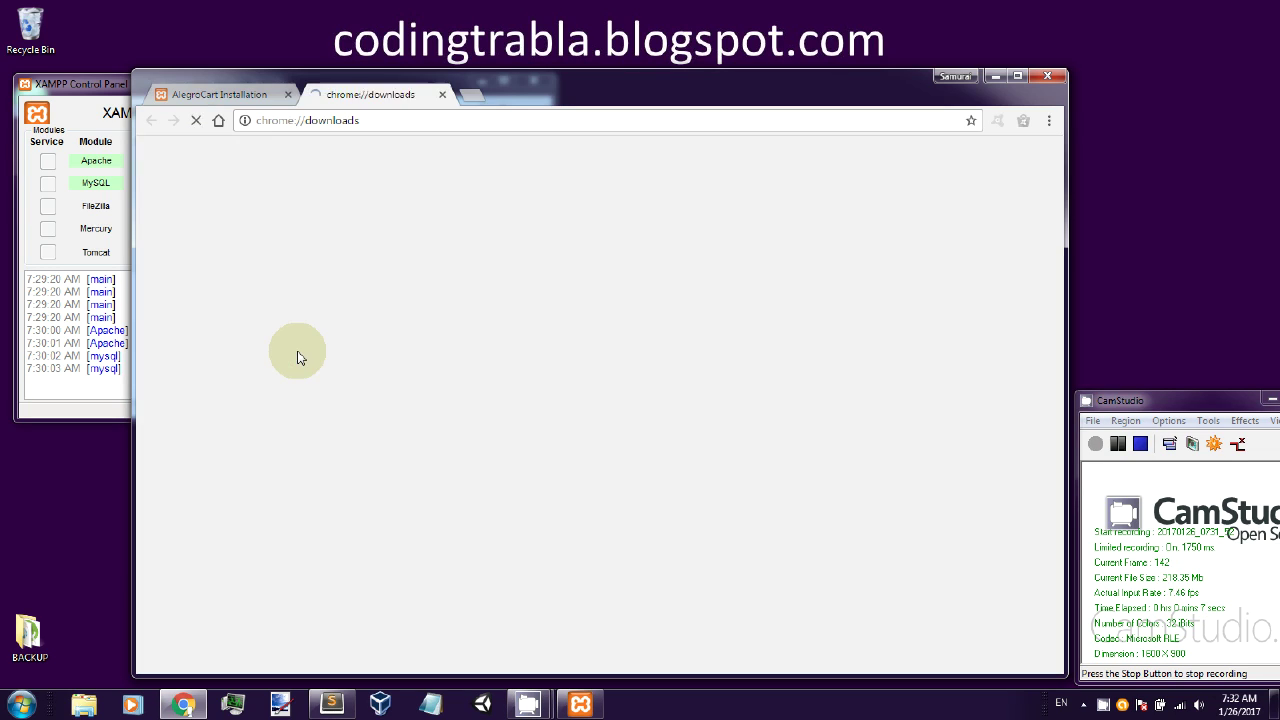
left_click(394, 121)
type("loca")
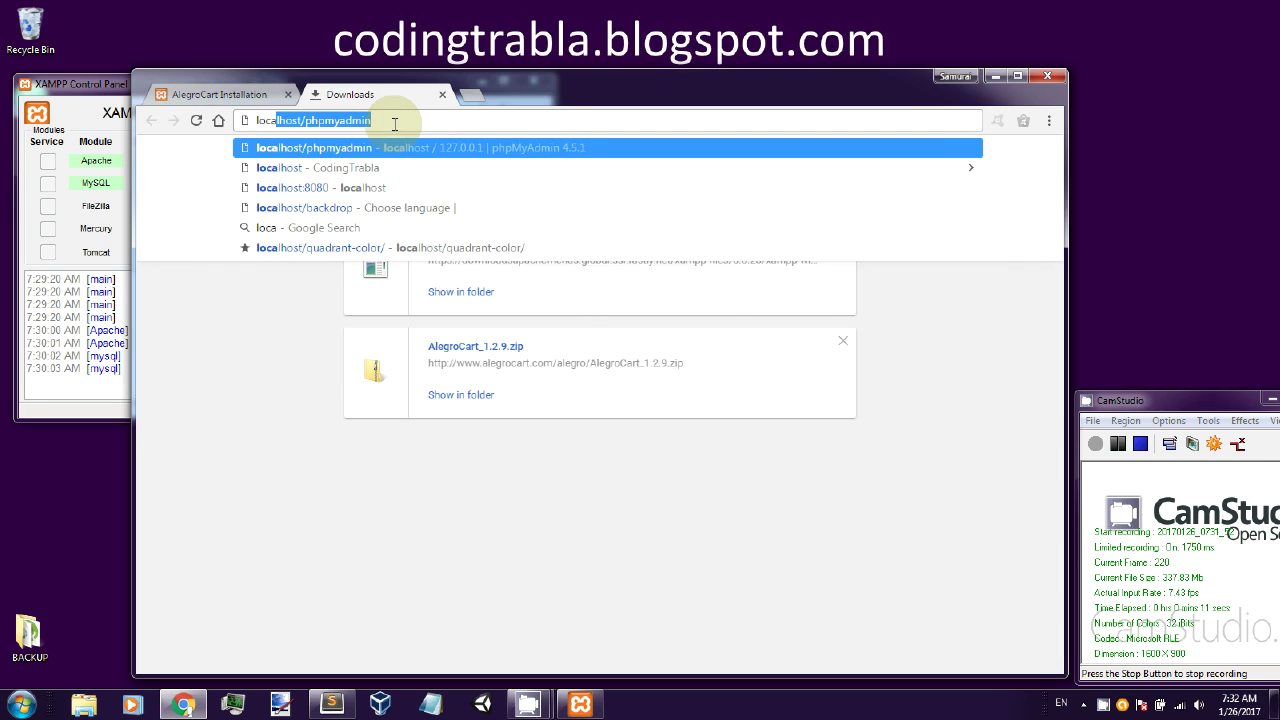
key("Right")
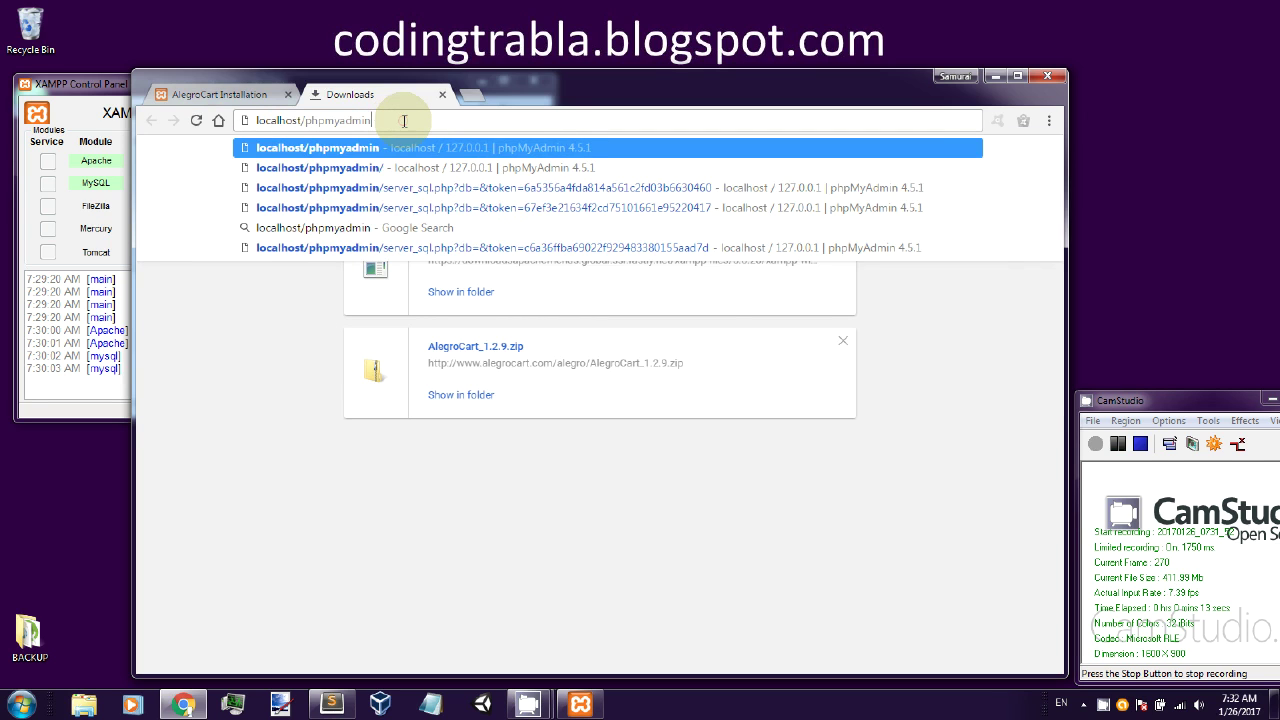
triple_click(280, 128)
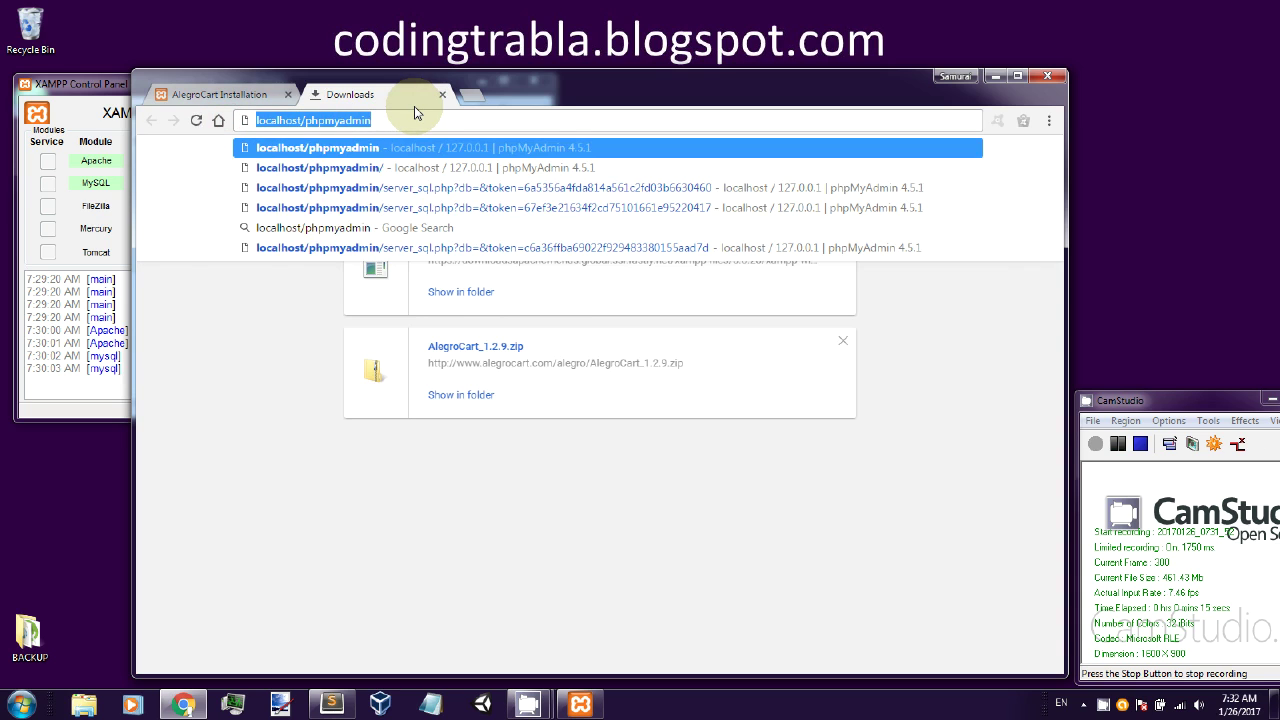
key("Return")
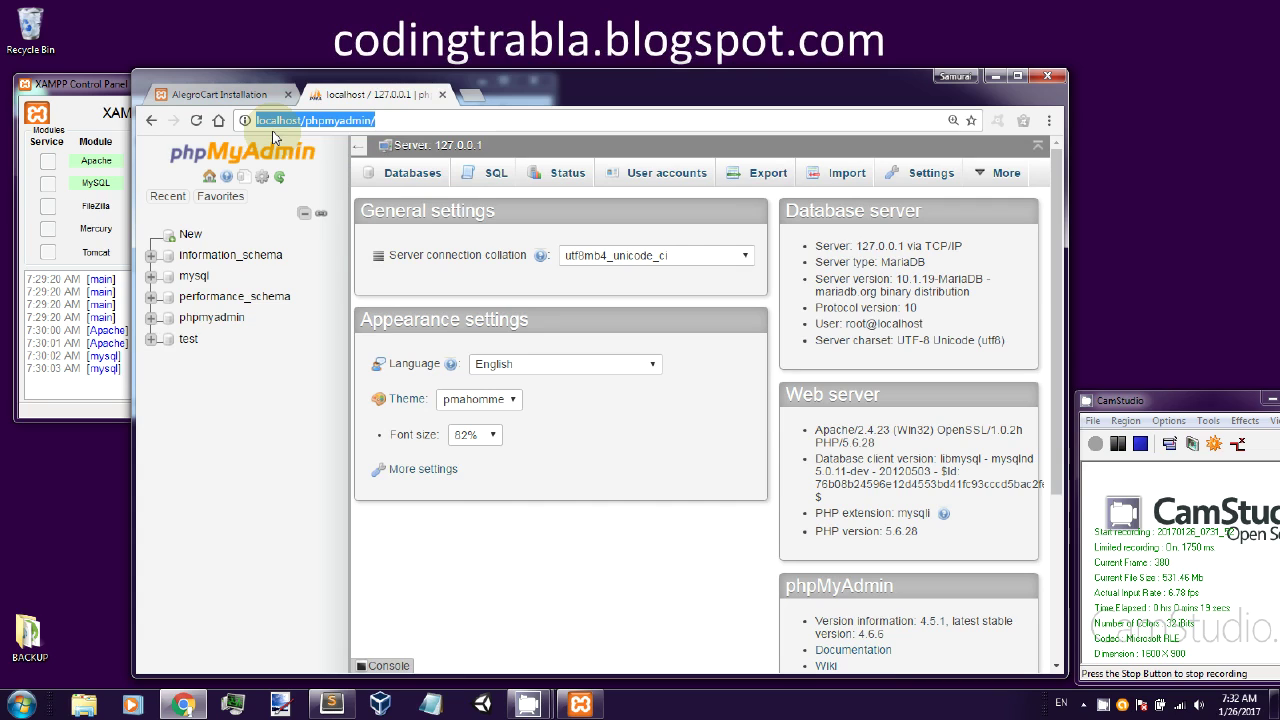
- Open phpMyAdmin's server-level SQL query page and copy the entire SQL.sql script from Sublime Text
left_click(497, 183)
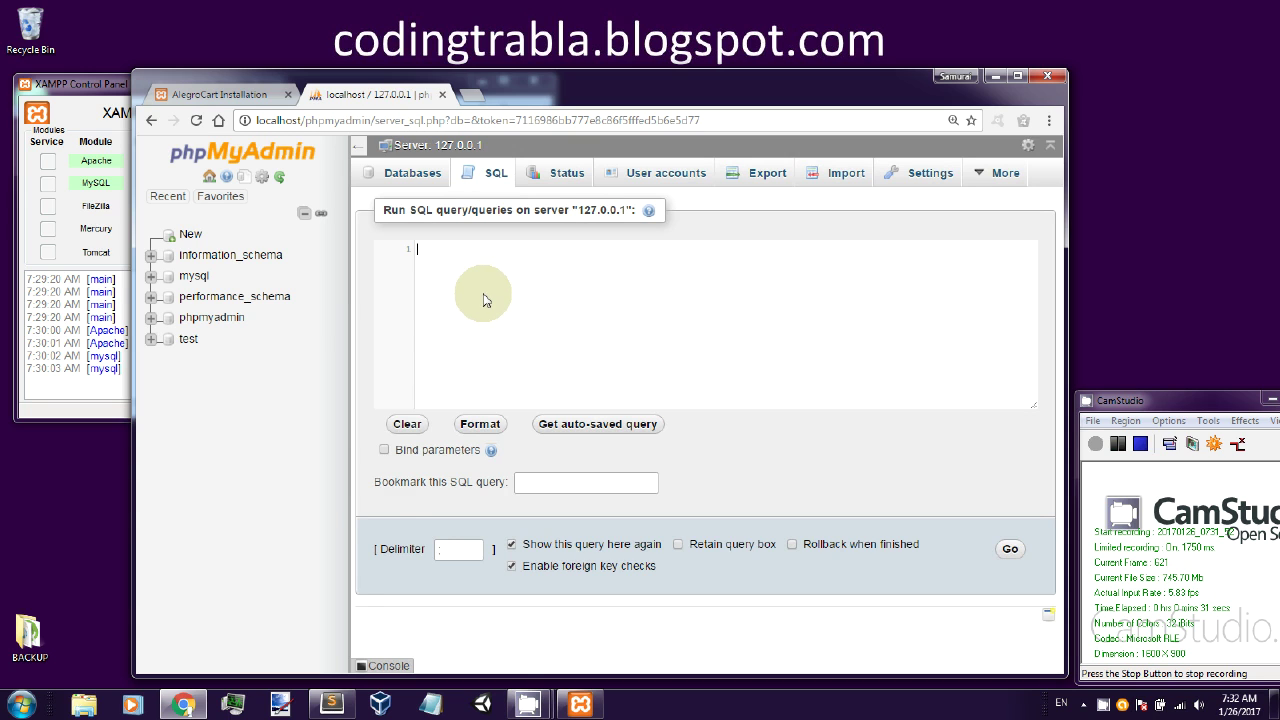
left_click(333, 705)
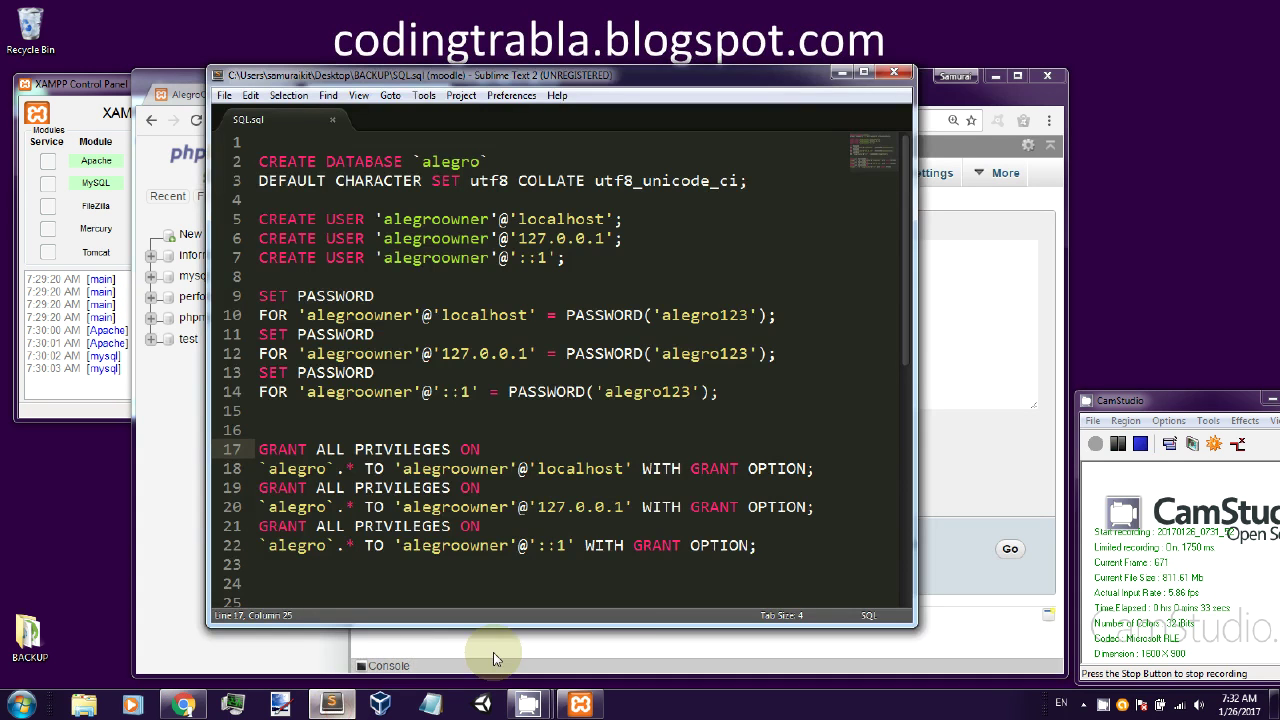
left_click(771, 551)
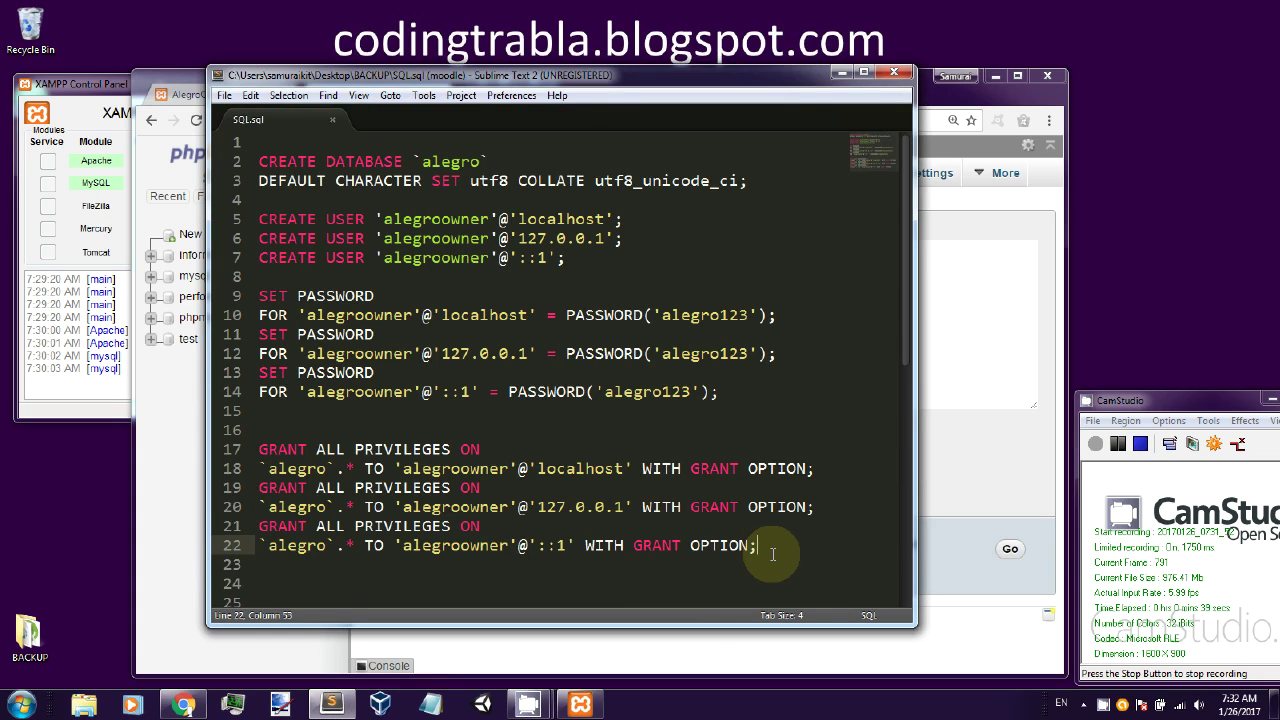
key("ctrl+a")
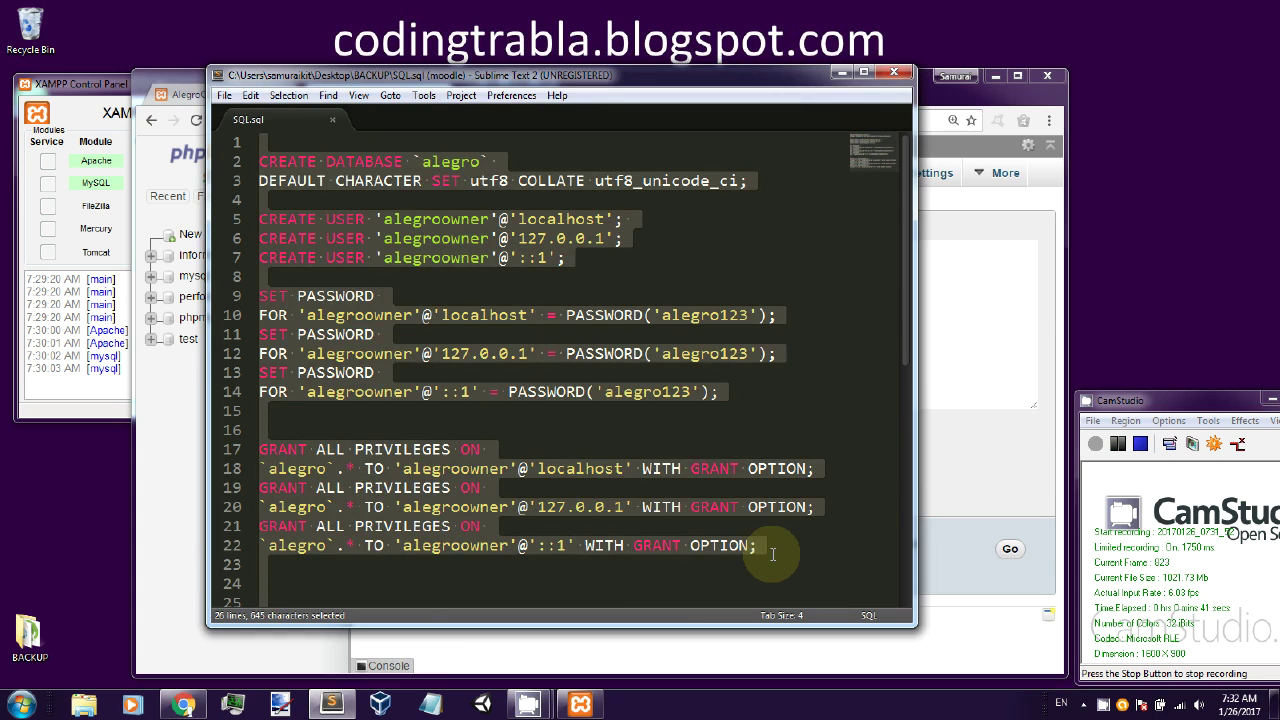
left_click(841, 73)
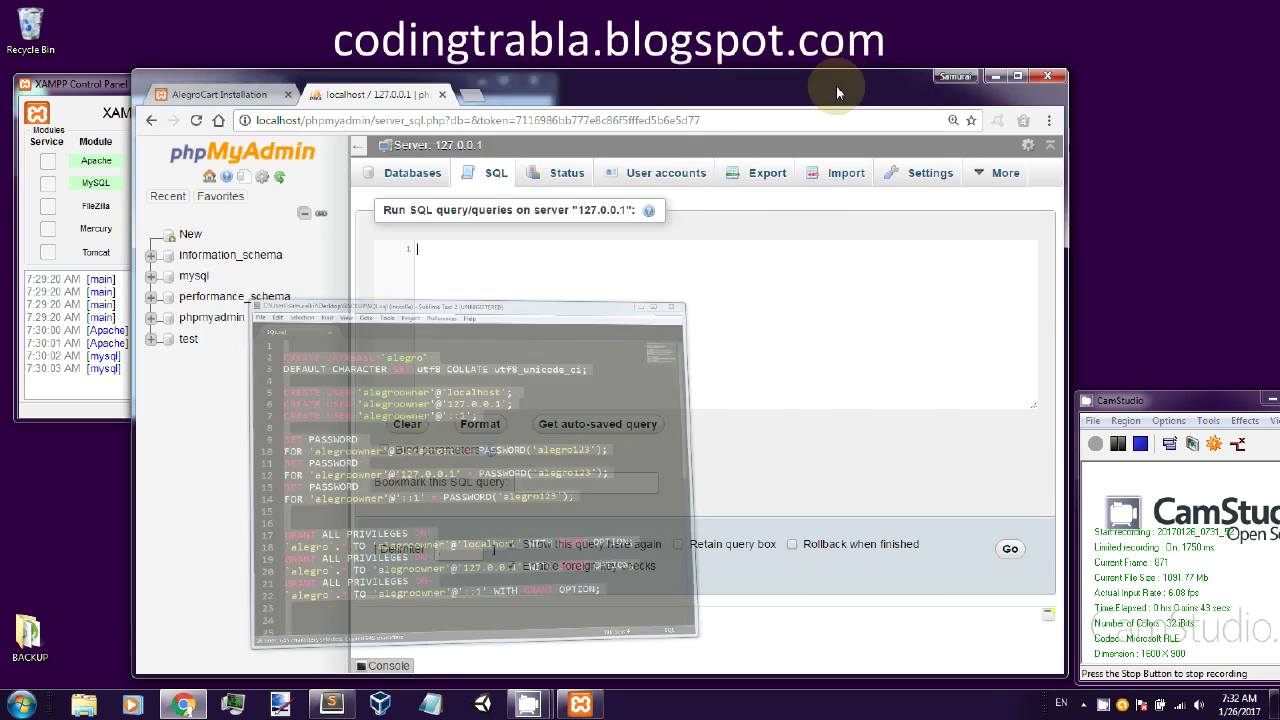
- Paste the script that creates the alegro database, its user accounts, database password and privileges, run it, and reload phpMyAdmin
left_click(545, 290)
key("ctrl+v")
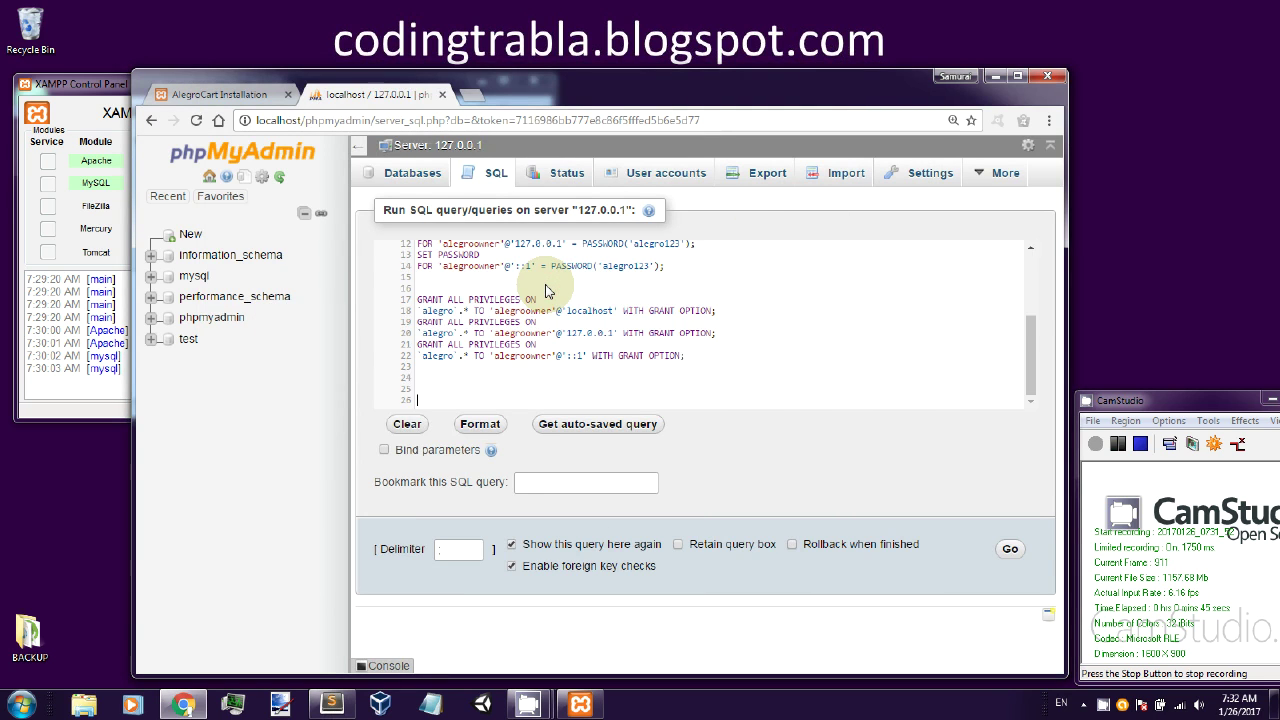
mouse_move(1036, 355)
left_mouse_down()
mouse_move(1030, 262)
mouse_move(1021, 350)
left_mouse_up()
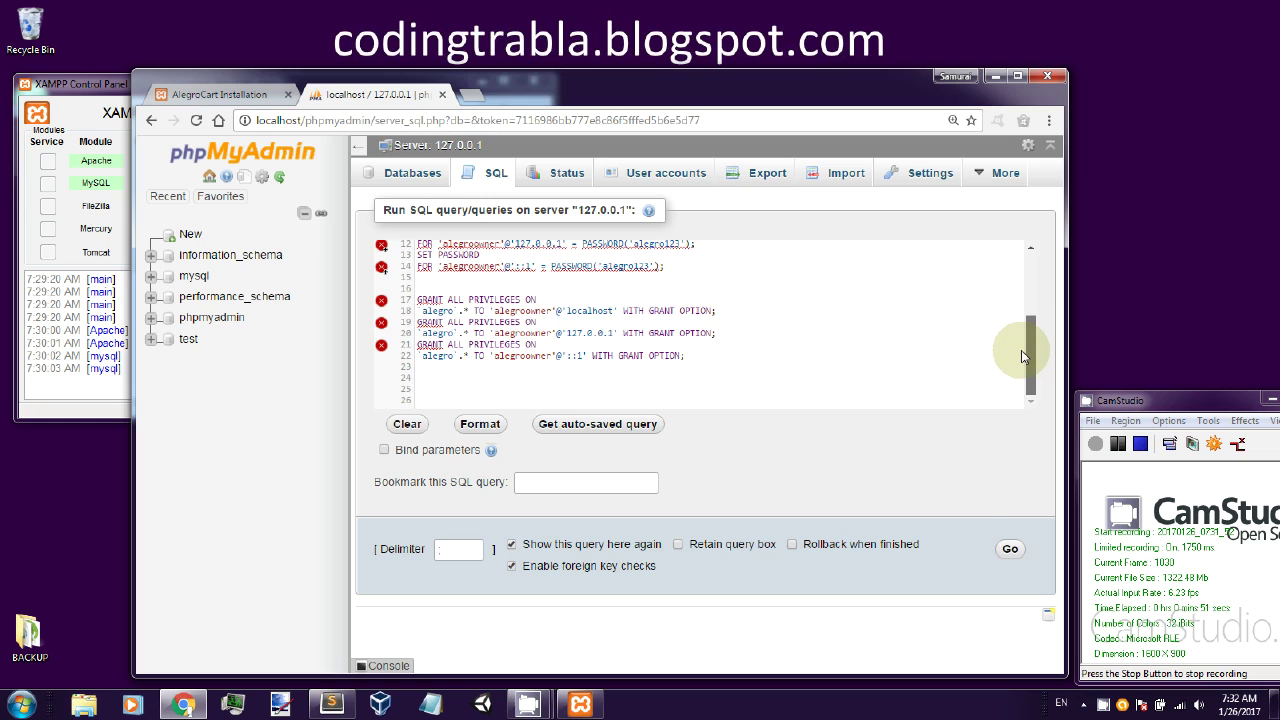
left_click(1005, 558)
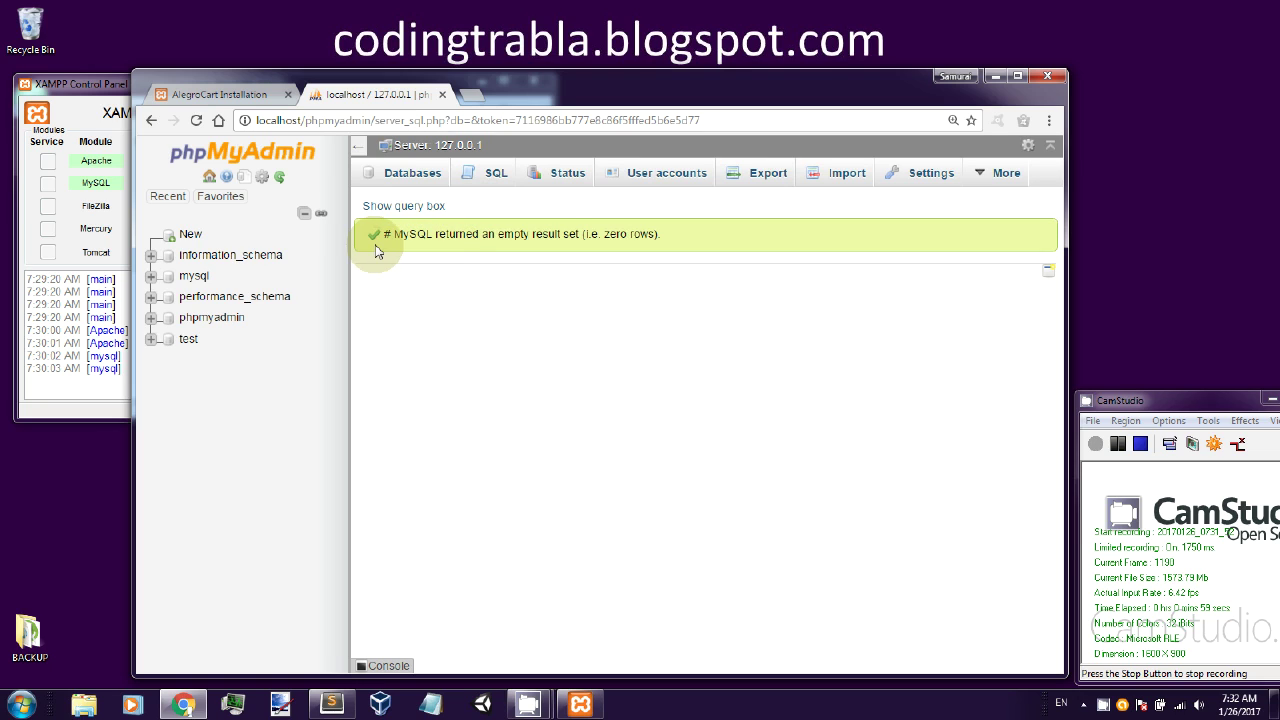
left_click(199, 124)
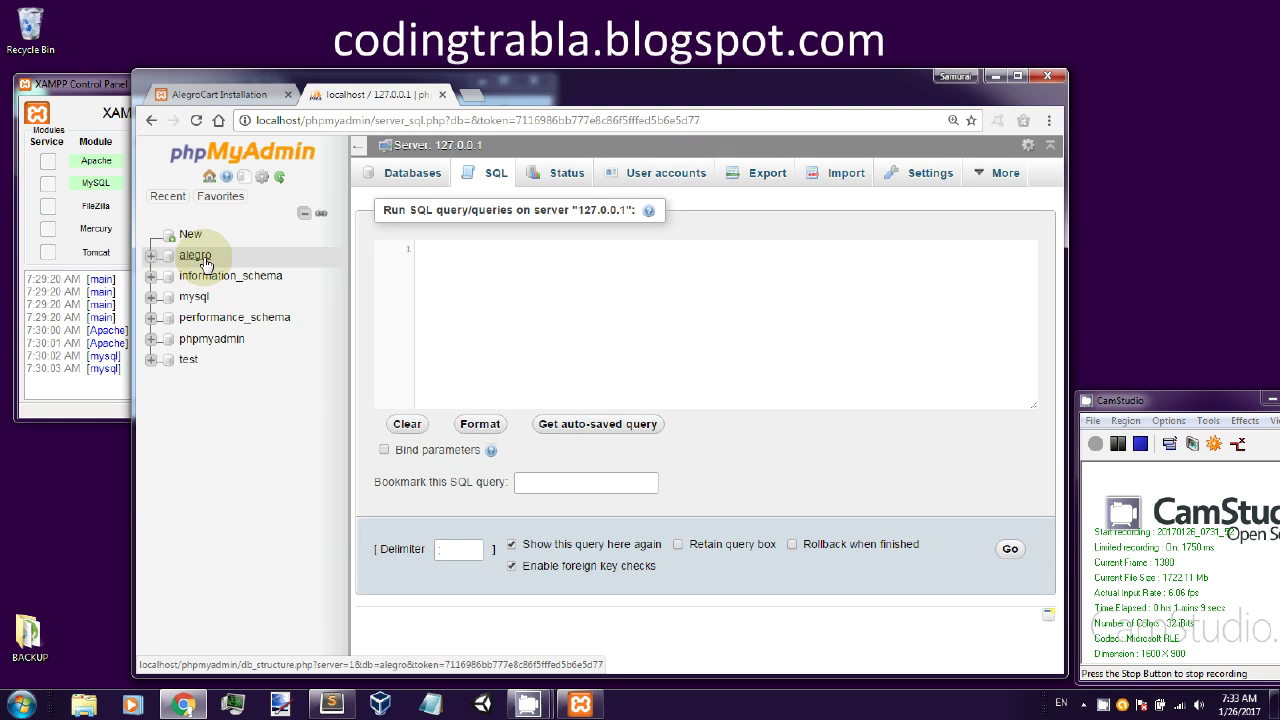
left_click(1096, 447)
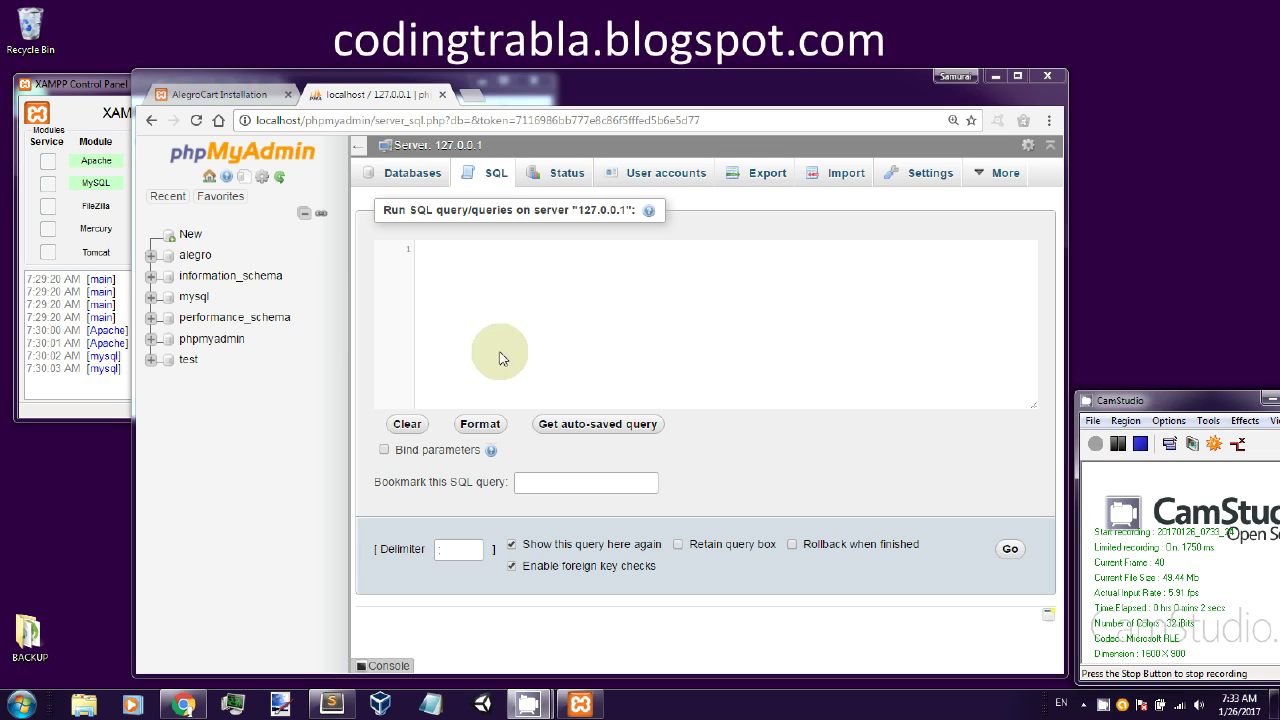
- Set the AlegroCart installer's Database Username to alegroowner, copied from the SQL.sql script
left_click(229, 92)
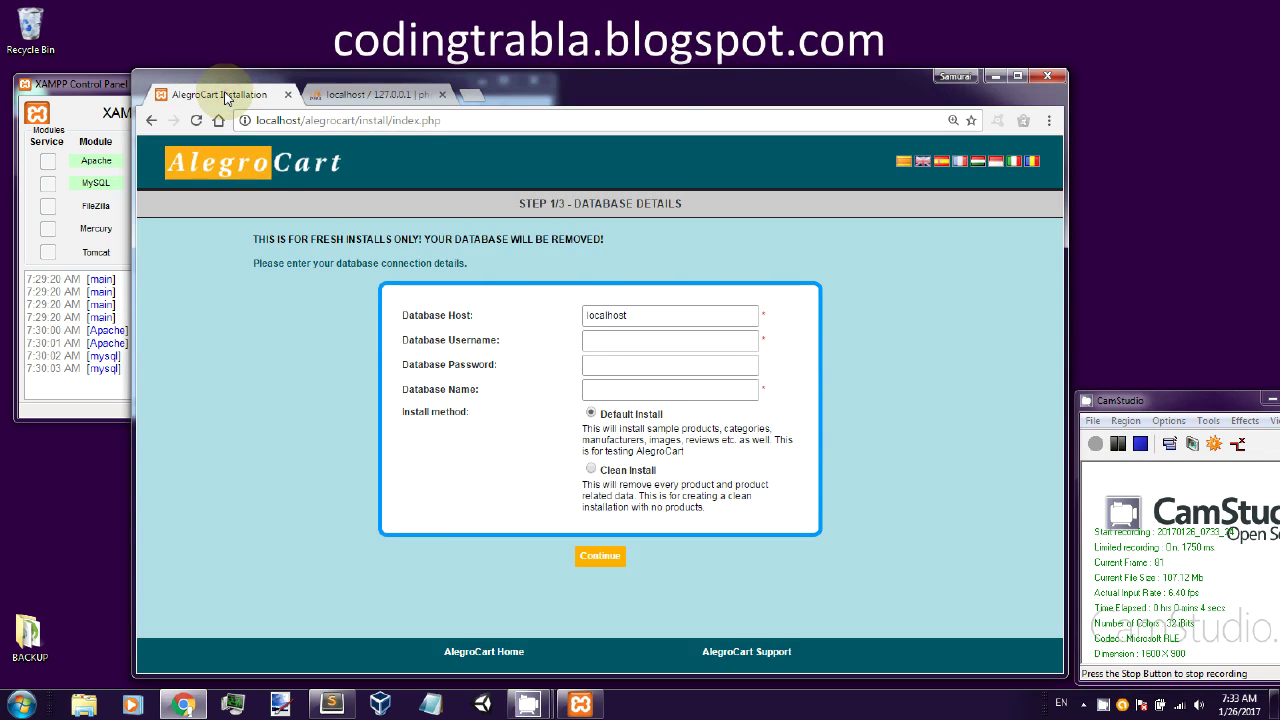
left_click_drag(407, 342, 514, 340)
left_click(497, 342)
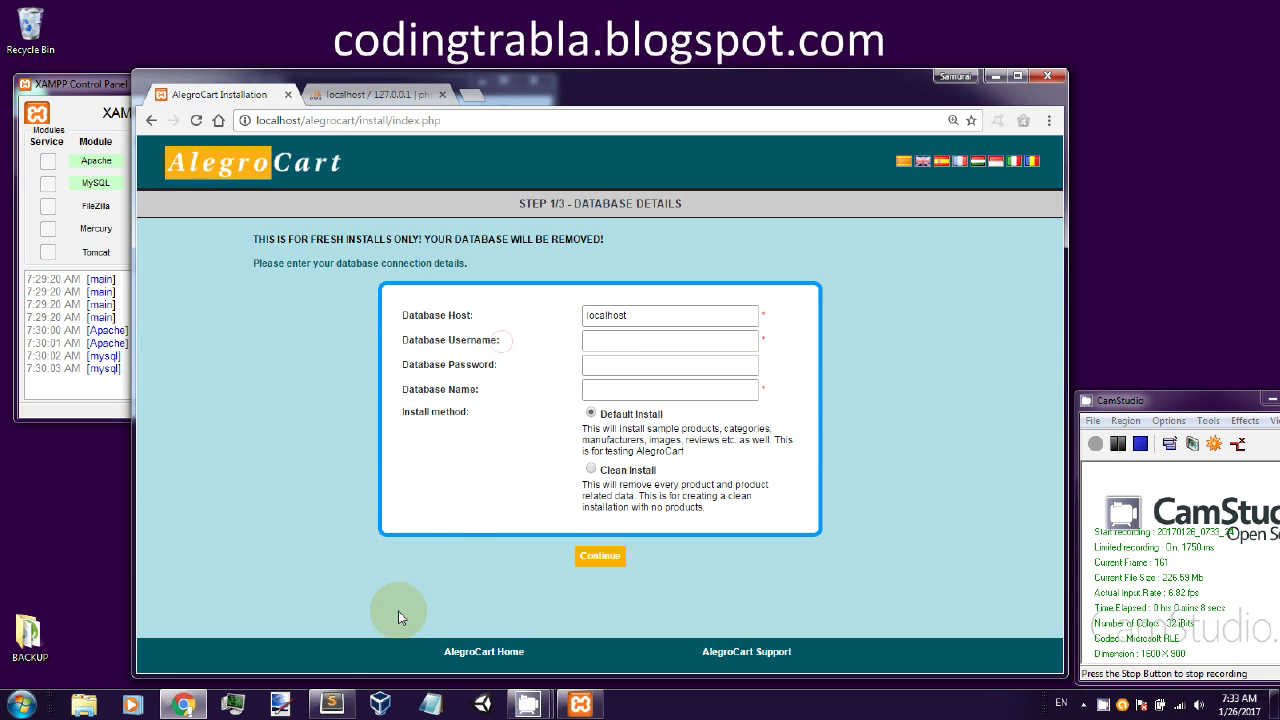
left_click(329, 704)
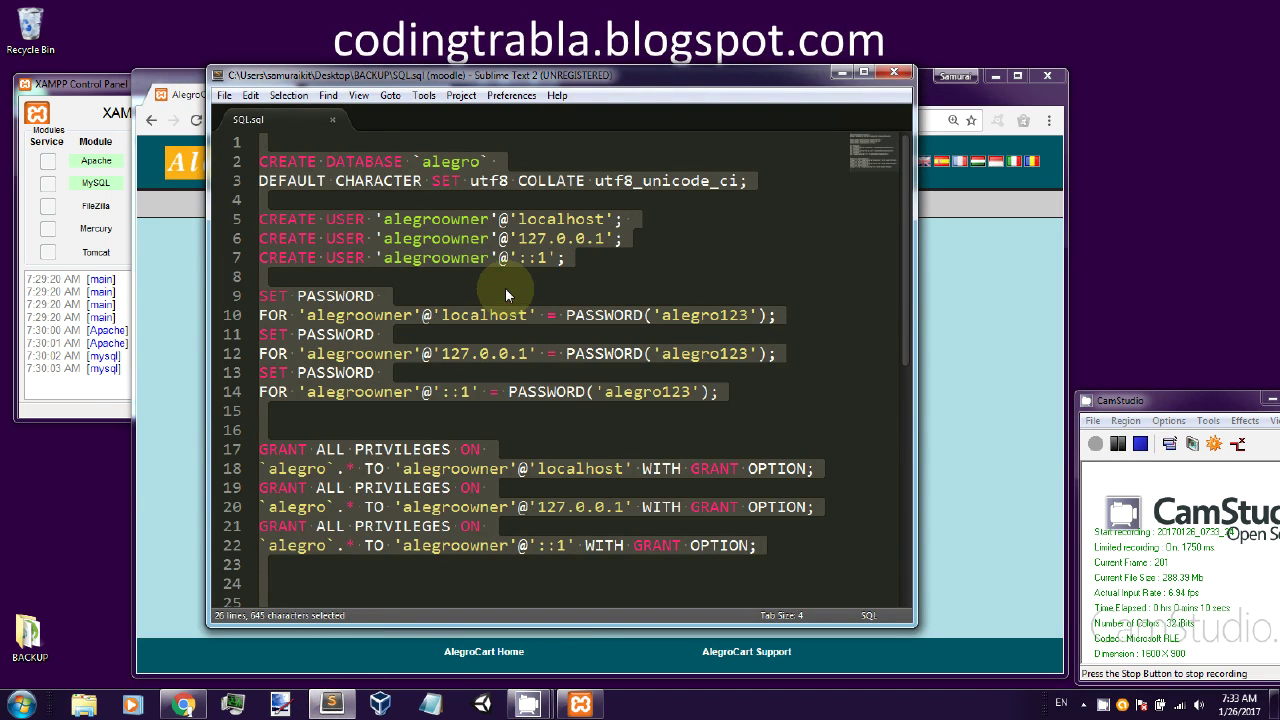
double_click(478, 257)
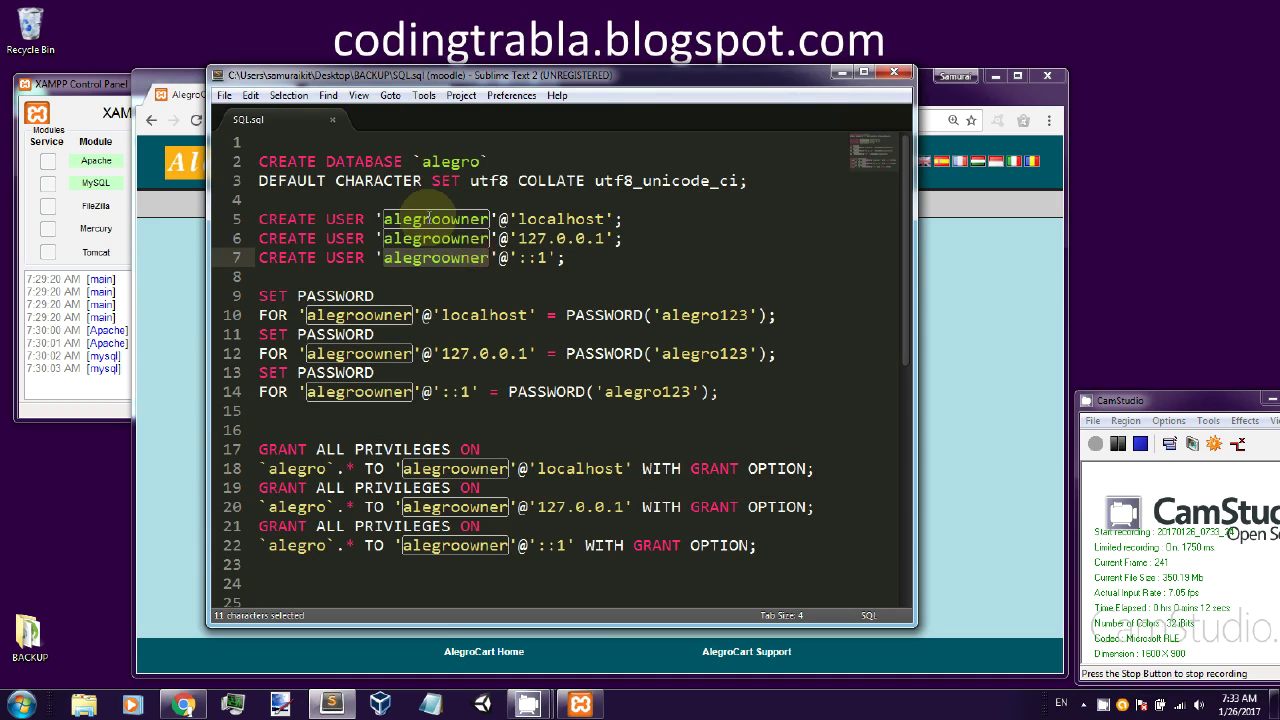
left_click(432, 219)
left_click_drag(384, 218, 490, 218)
key("ctrl+c")
key("ctrl+d")
key("ctrl+d")
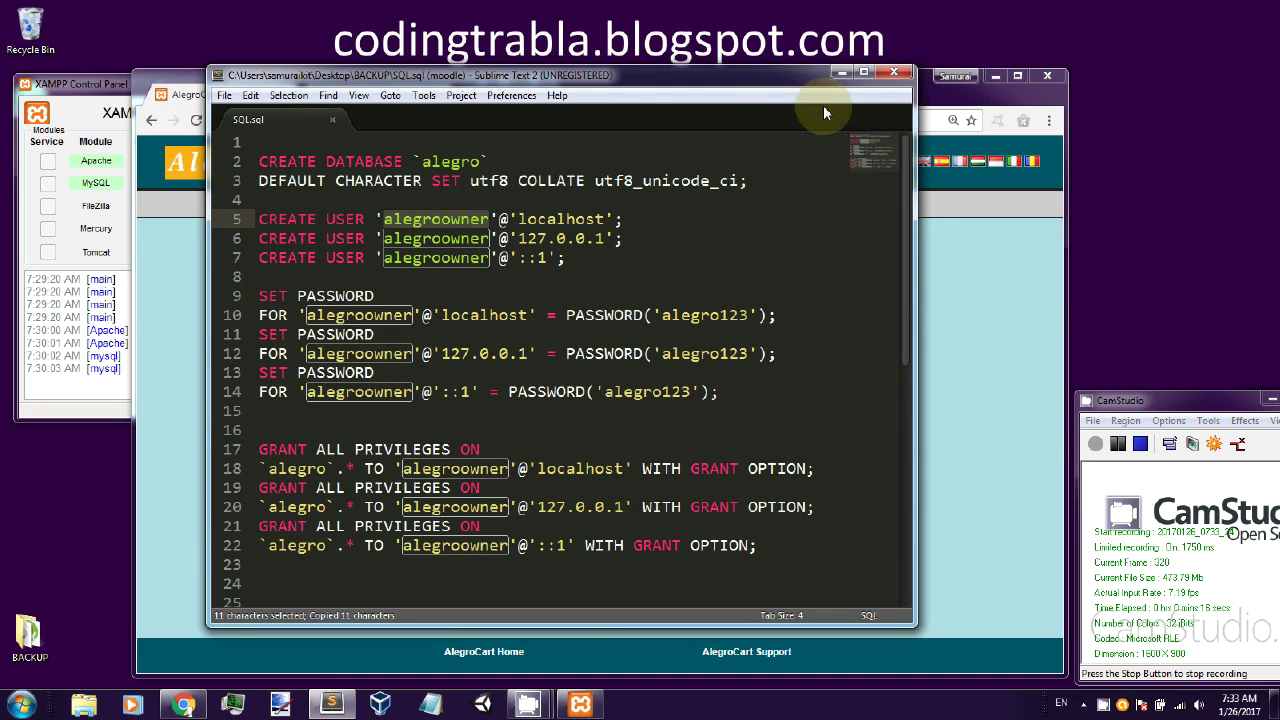
left_click(842, 73)
left_click(608, 334)
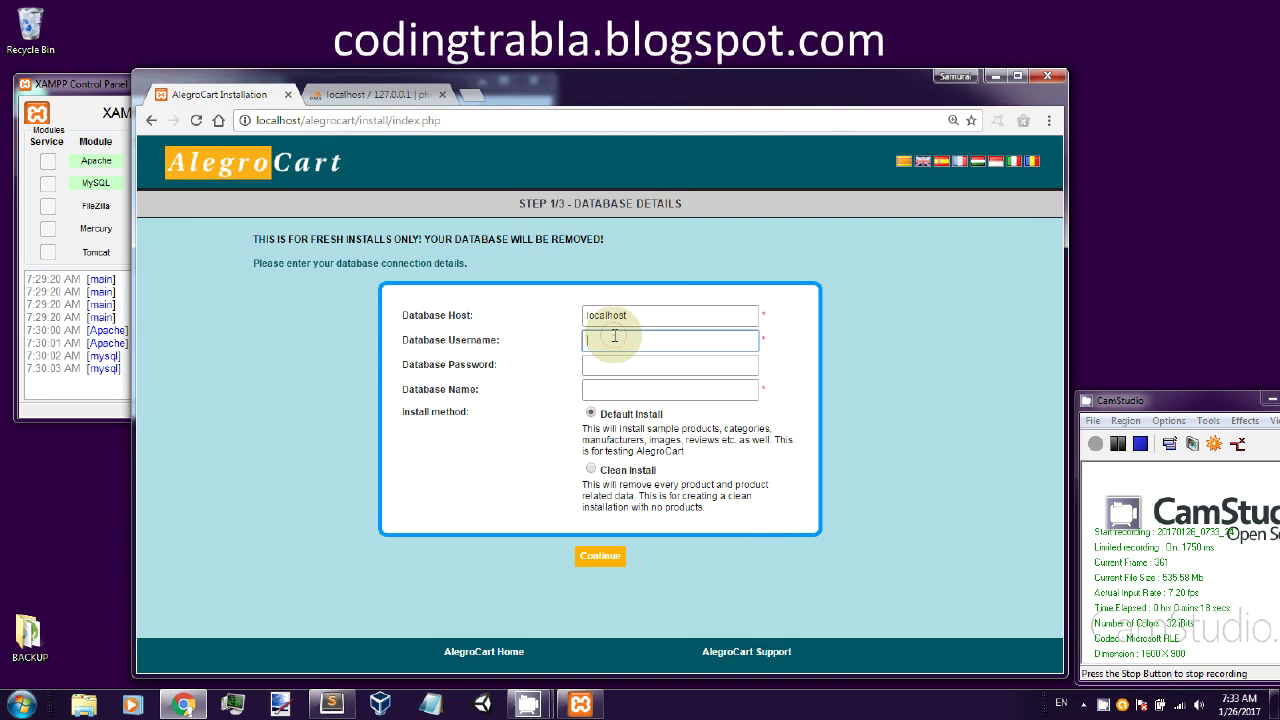
key("ctrl+v")
- Fill in the installer's Database Password with the database user's password copied from the SQL.sql script
left_click(628, 366)
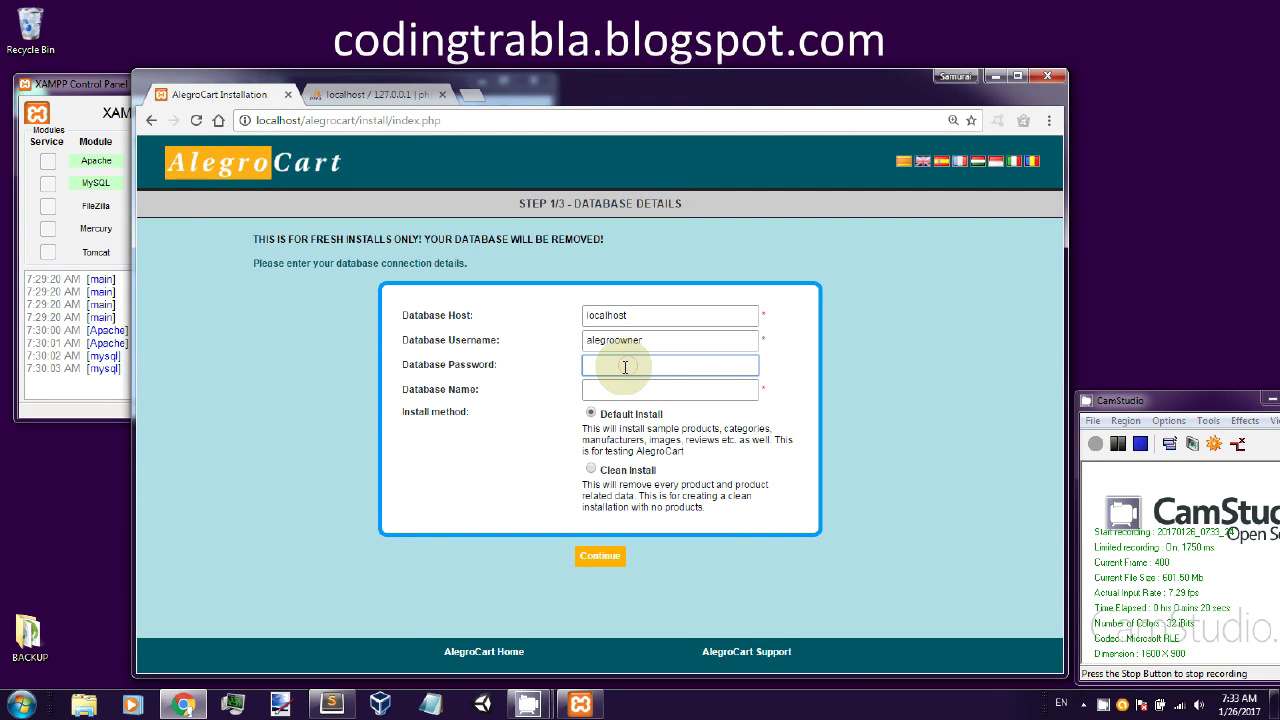
left_click(331, 704)
left_click_drag(662, 315, 757, 314)
key("ctrl+c")
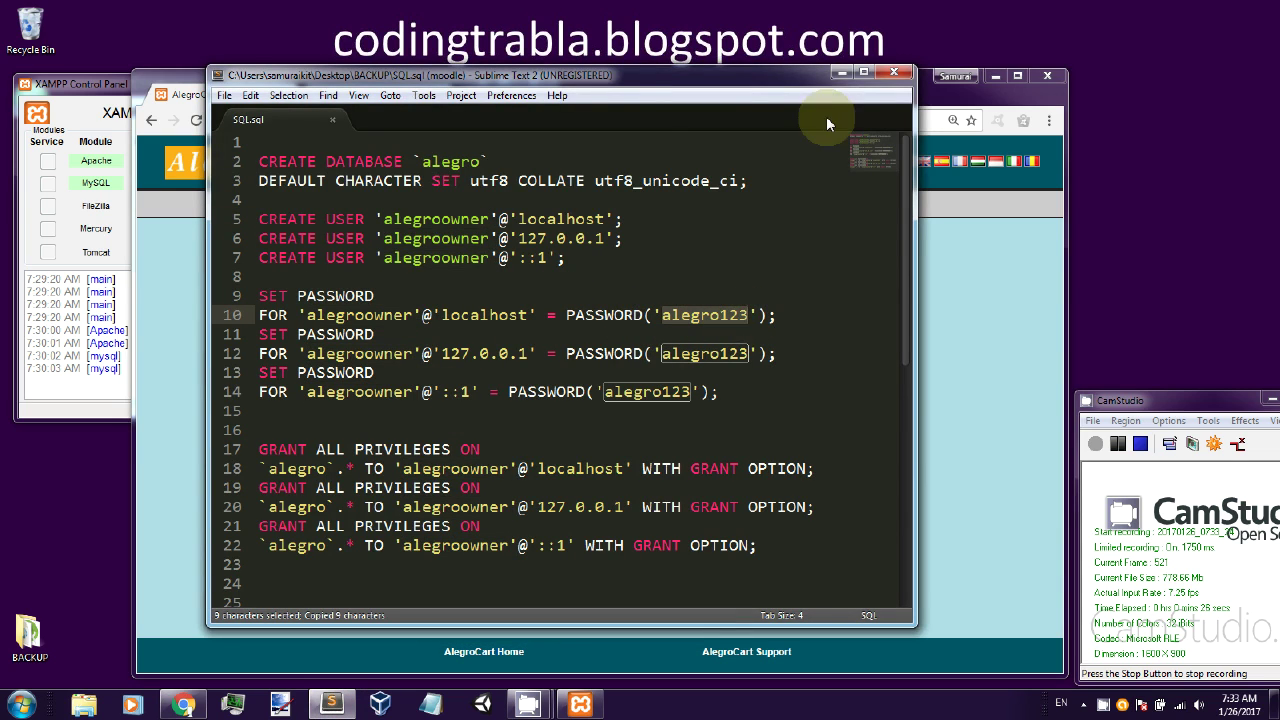
left_click(843, 75)
left_click(605, 368)
key("ctrl+v")
- Set the Database Name to alegro, copied from SQL.sql, and submit the database details with Default Install kept
left_click(632, 392)
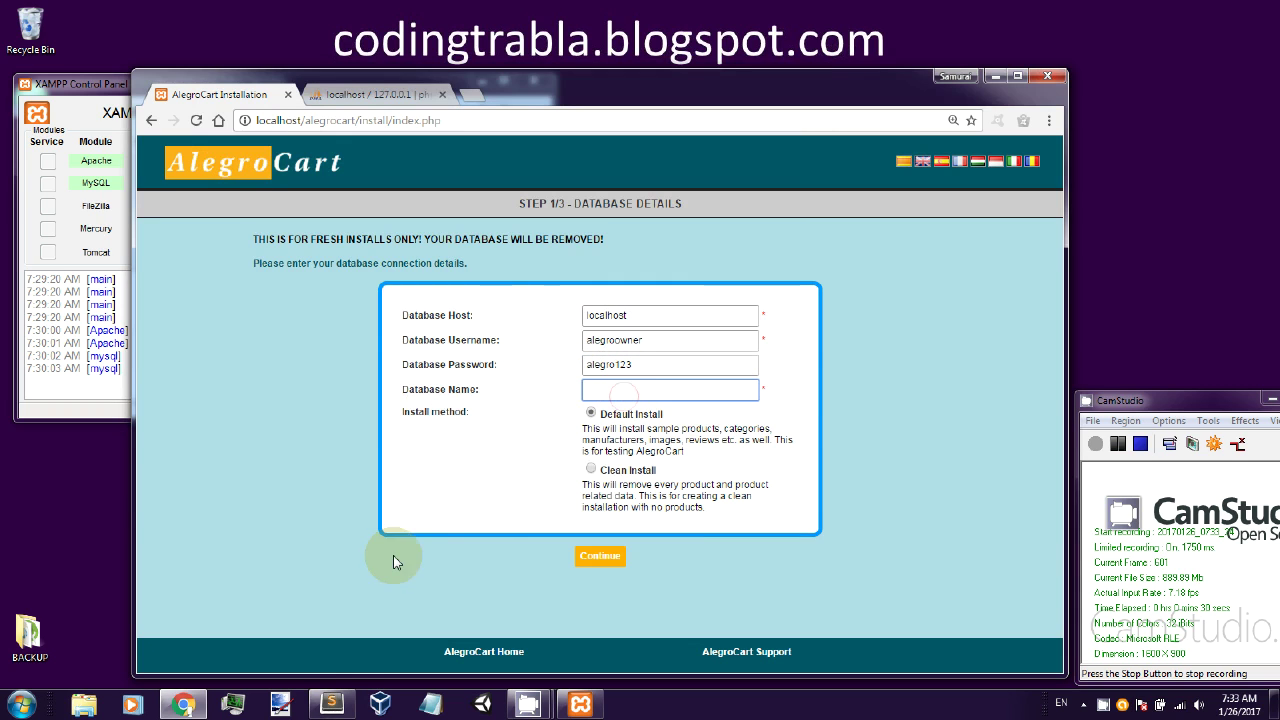
left_click(331, 704)
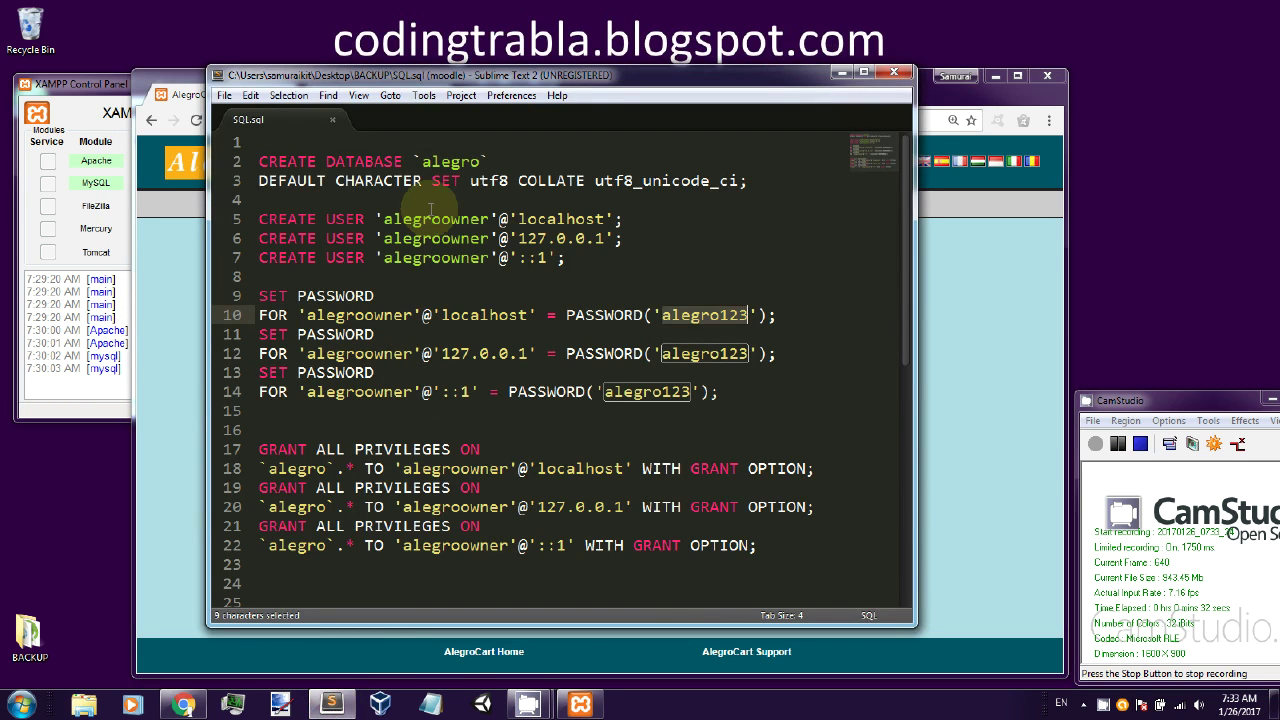
double_click(445, 161)
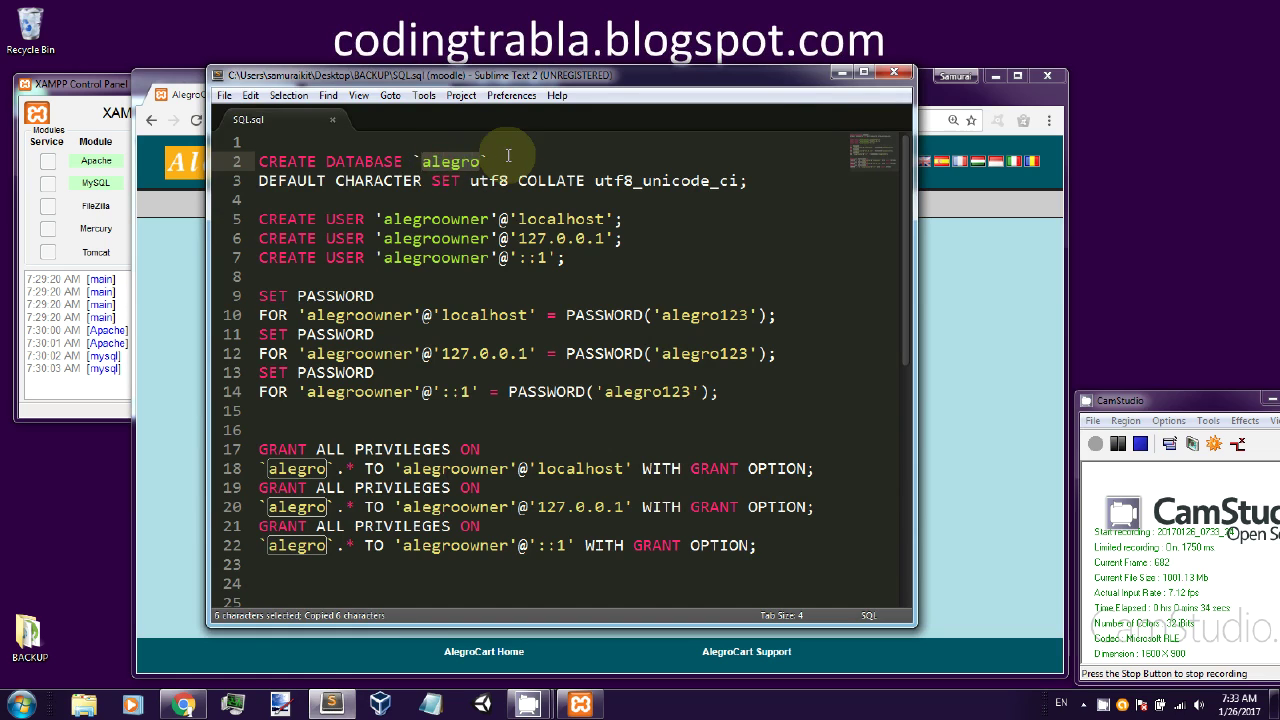
left_click(842, 73)
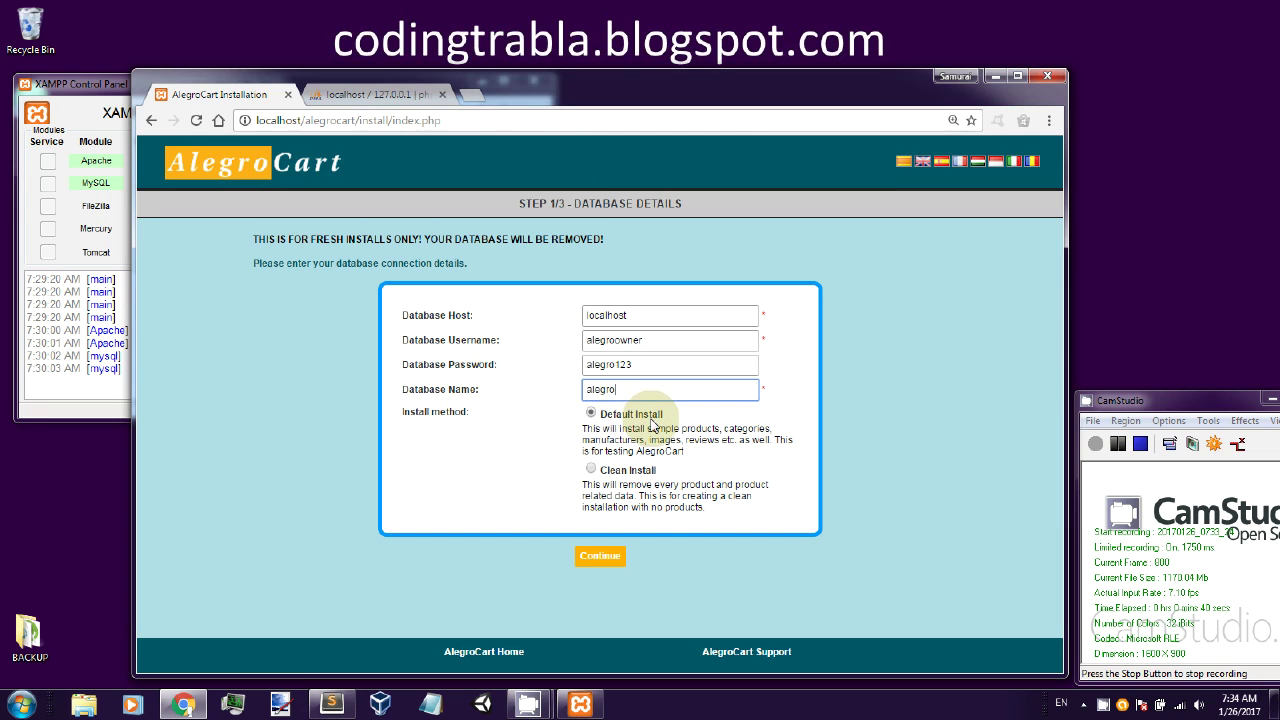
left_click(621, 564)
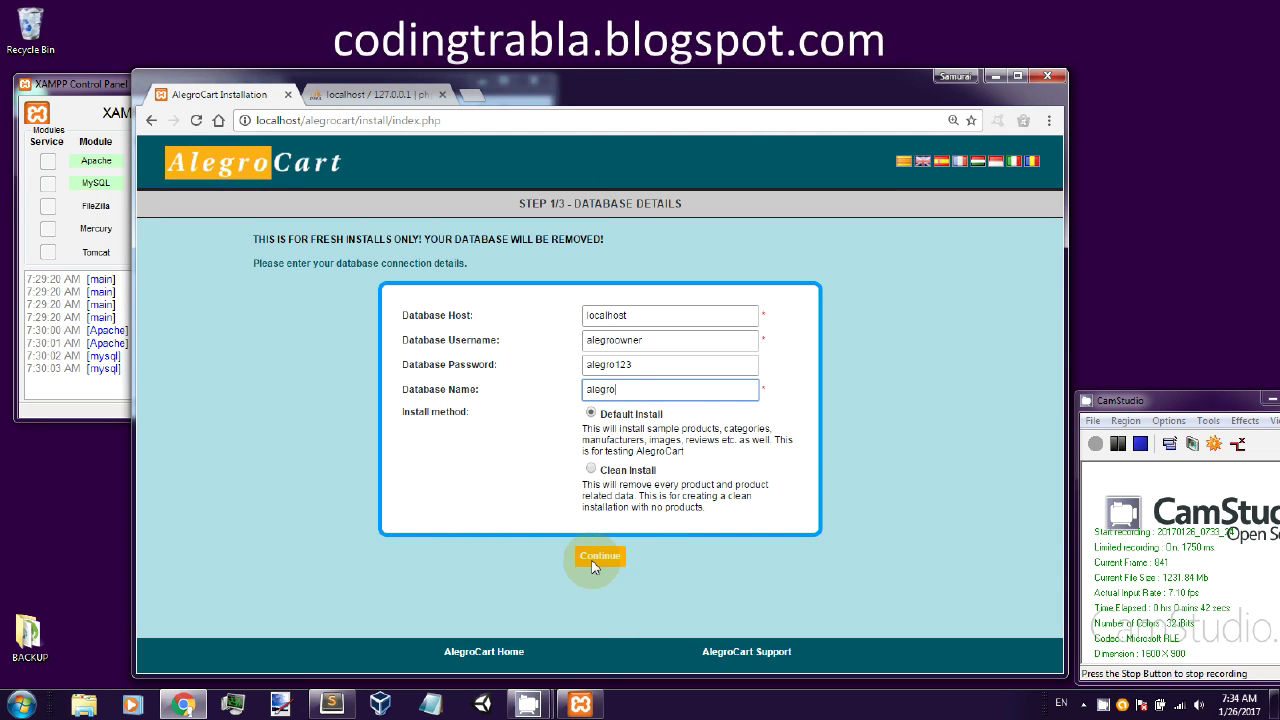
left_click(610, 563)
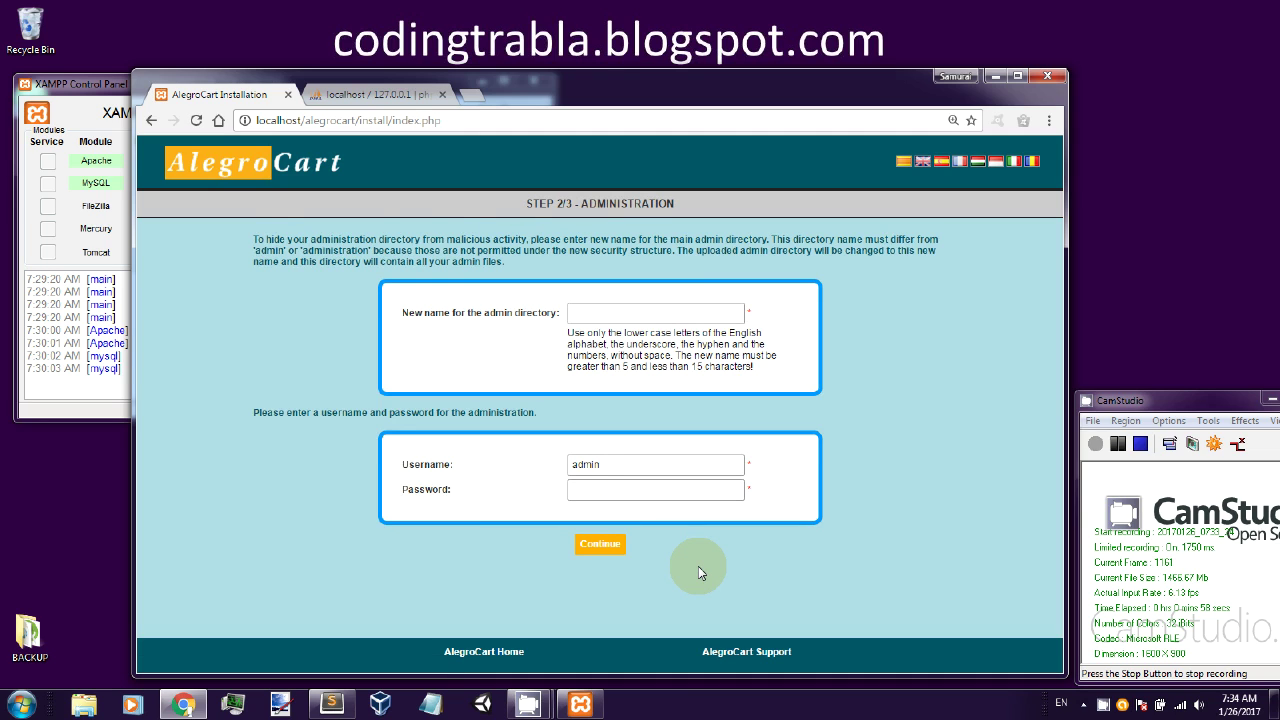
left_click(1140, 443)
left_click(1095, 444)
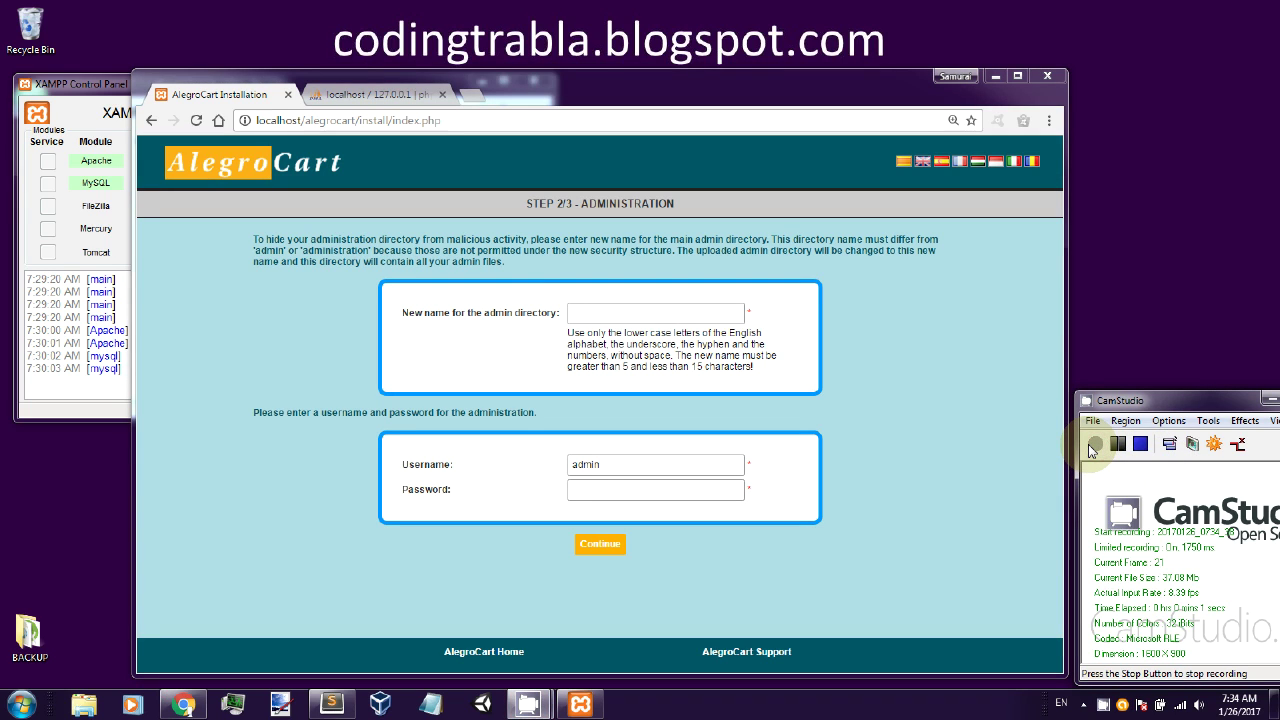
- Name the admin directory a1d23m45i7n, fill in the administrator username and password, and submit the administration form
left_click(645, 314)
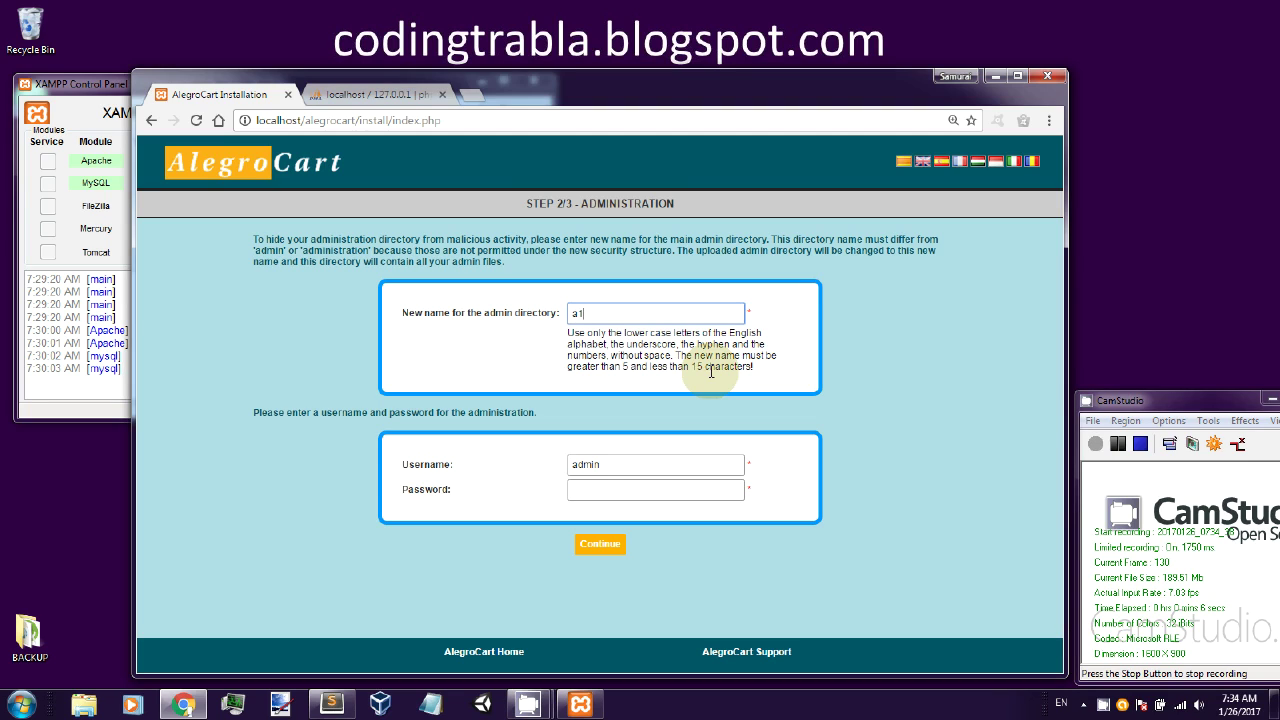
type("a1d23m")
left_click(630, 466)
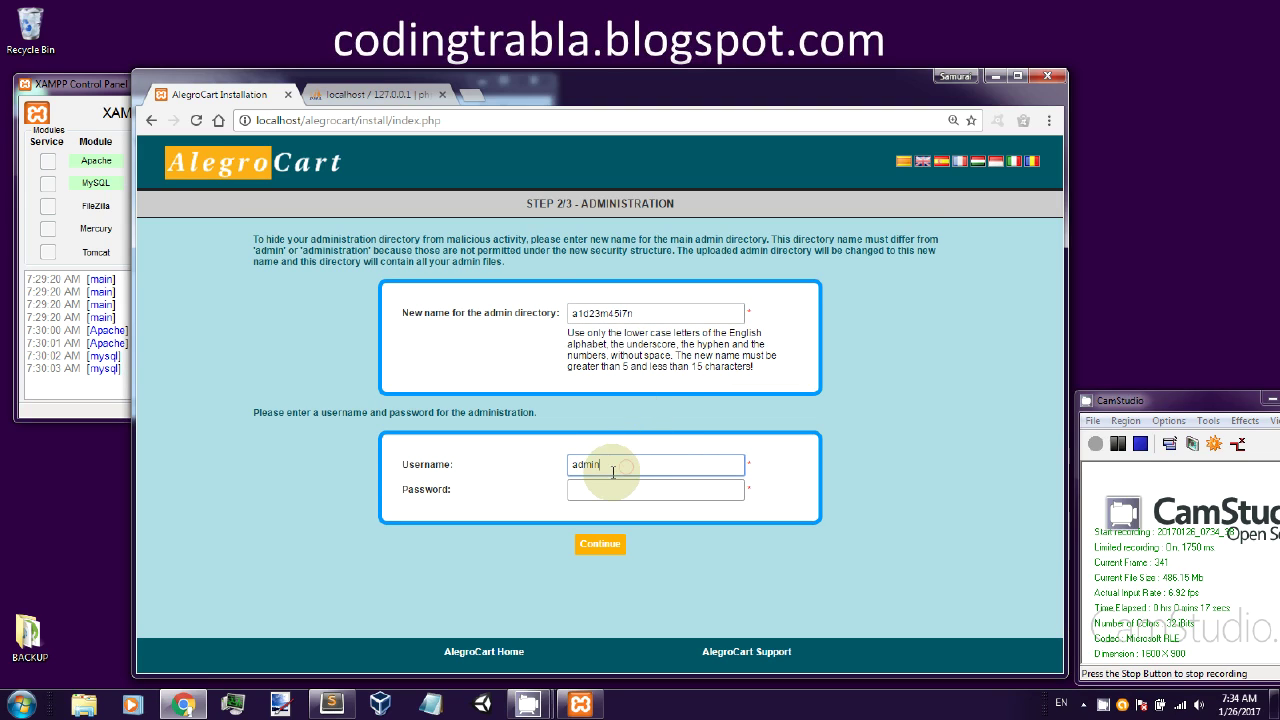
left_click(569, 464)
double_click(569, 464)
type("samur")
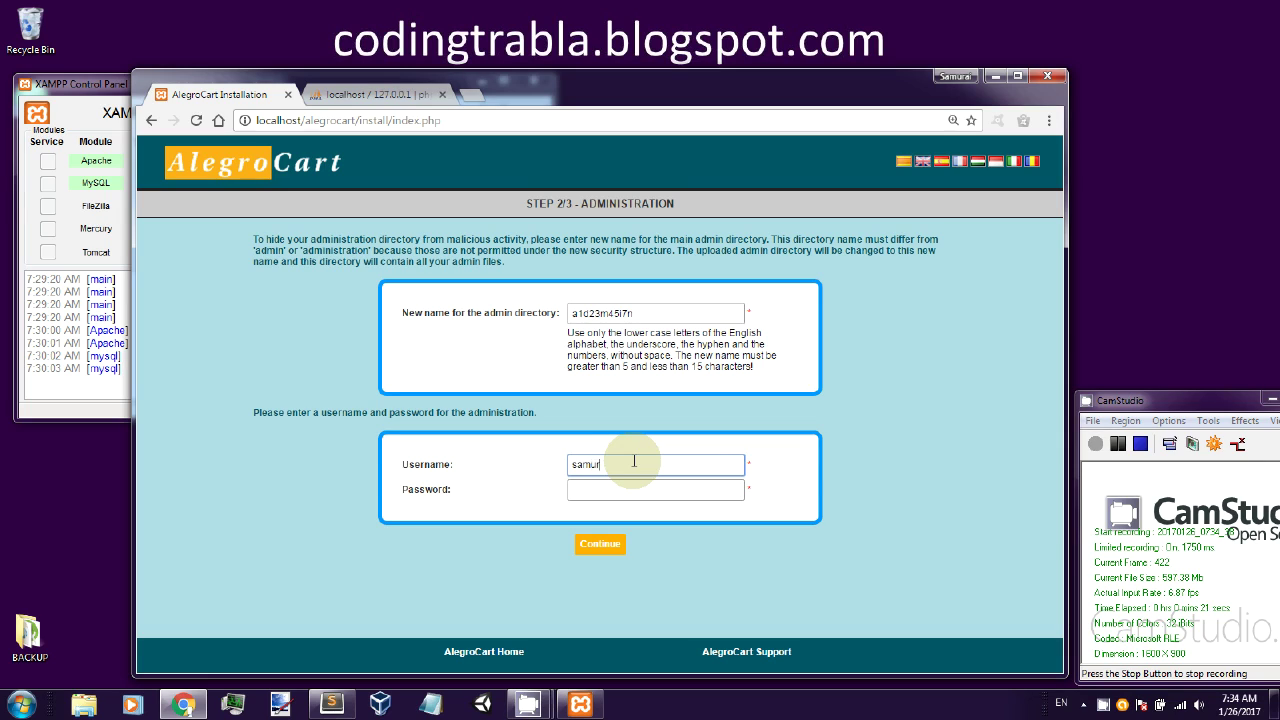
type("aikit")
key("Tab")
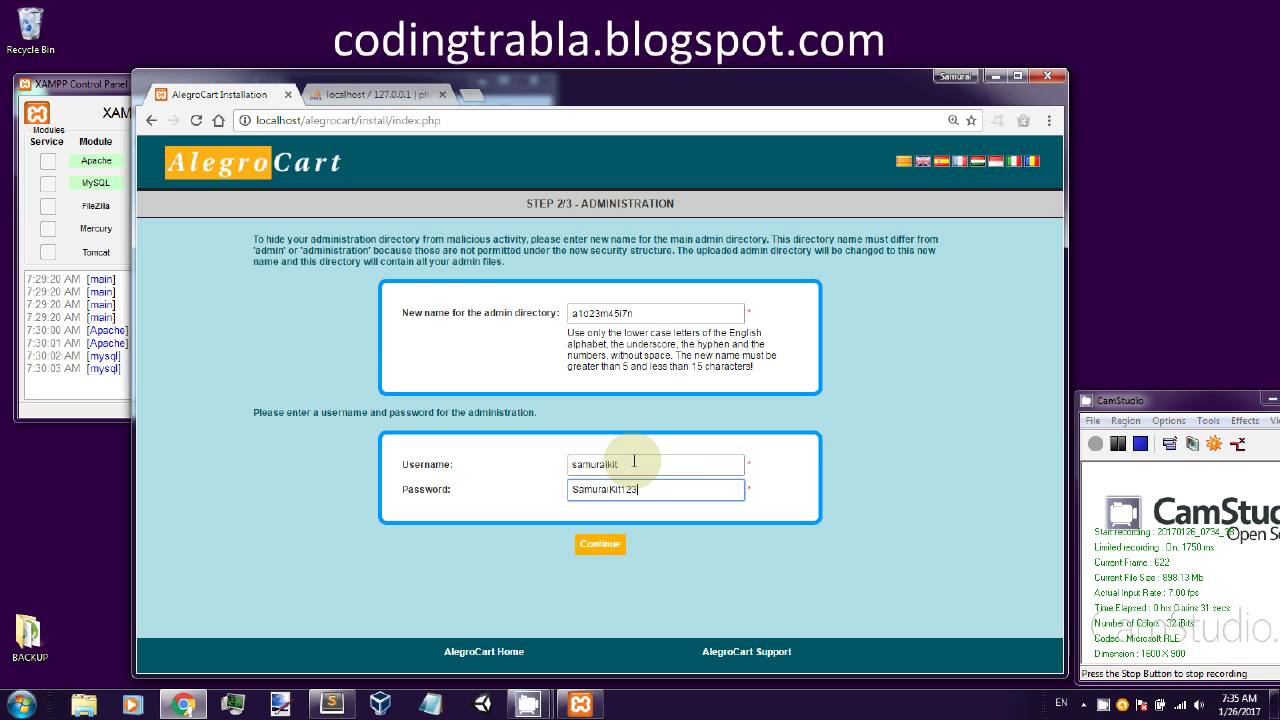
left_click(606, 552)
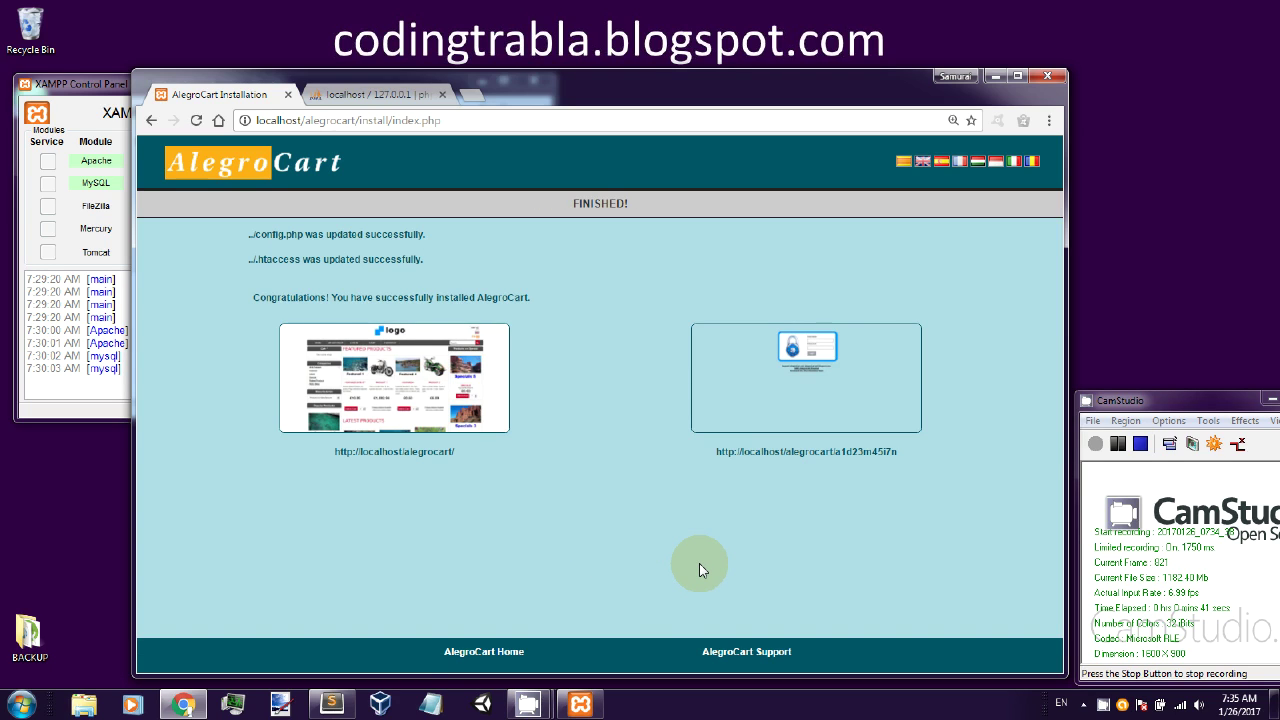
- Open the alegro database in phpMyAdmin and review the tables created by the AlegroCart installer
left_click_drag(572, 206, 629, 204)
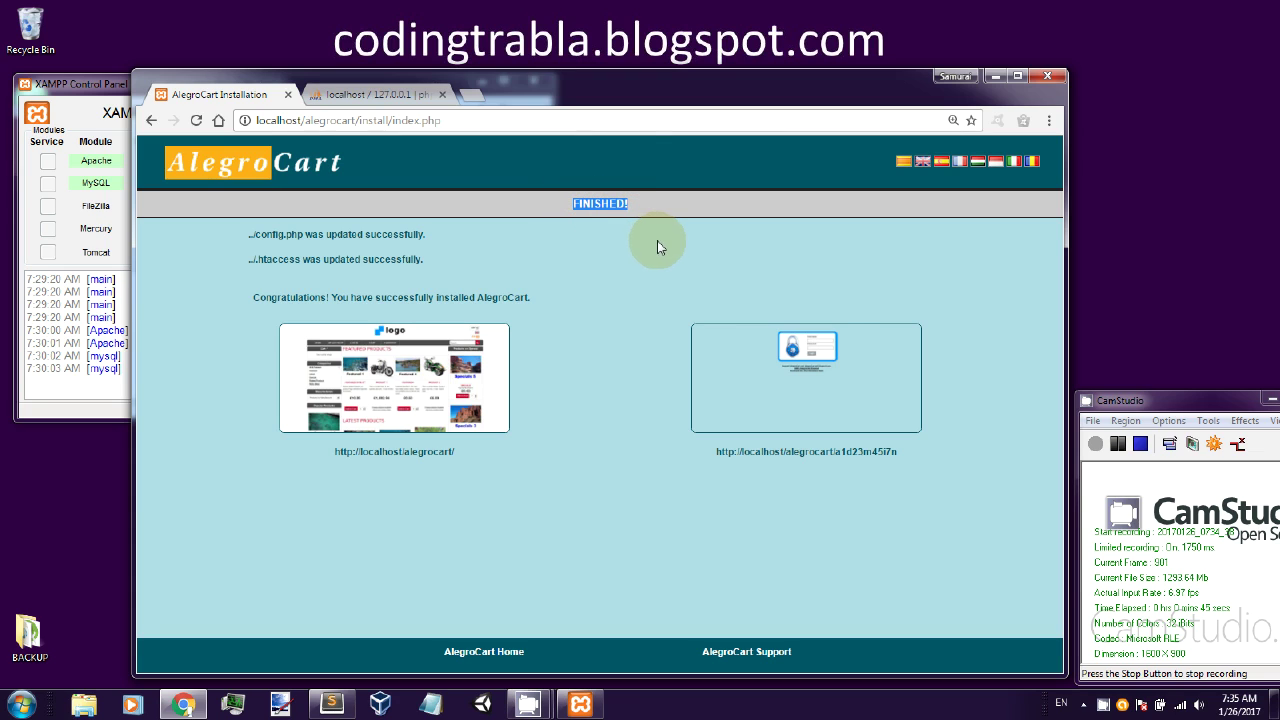
left_click(1095, 446)
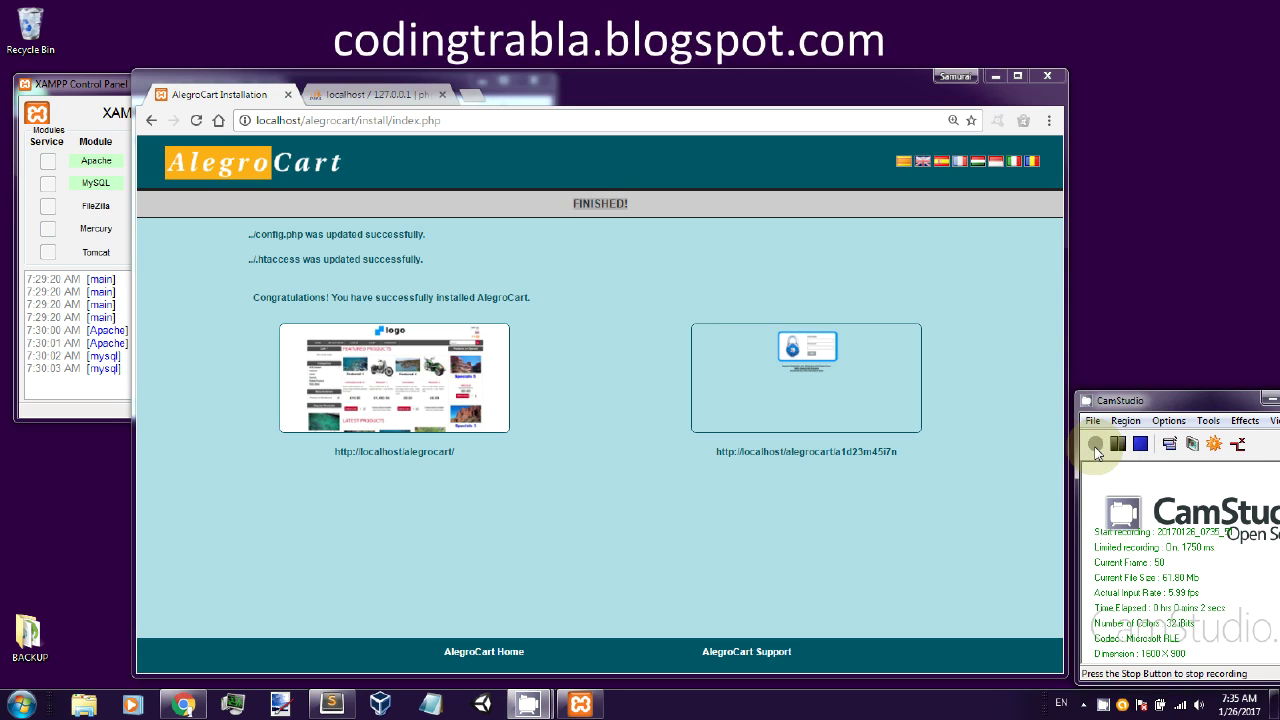
left_click(407, 95)
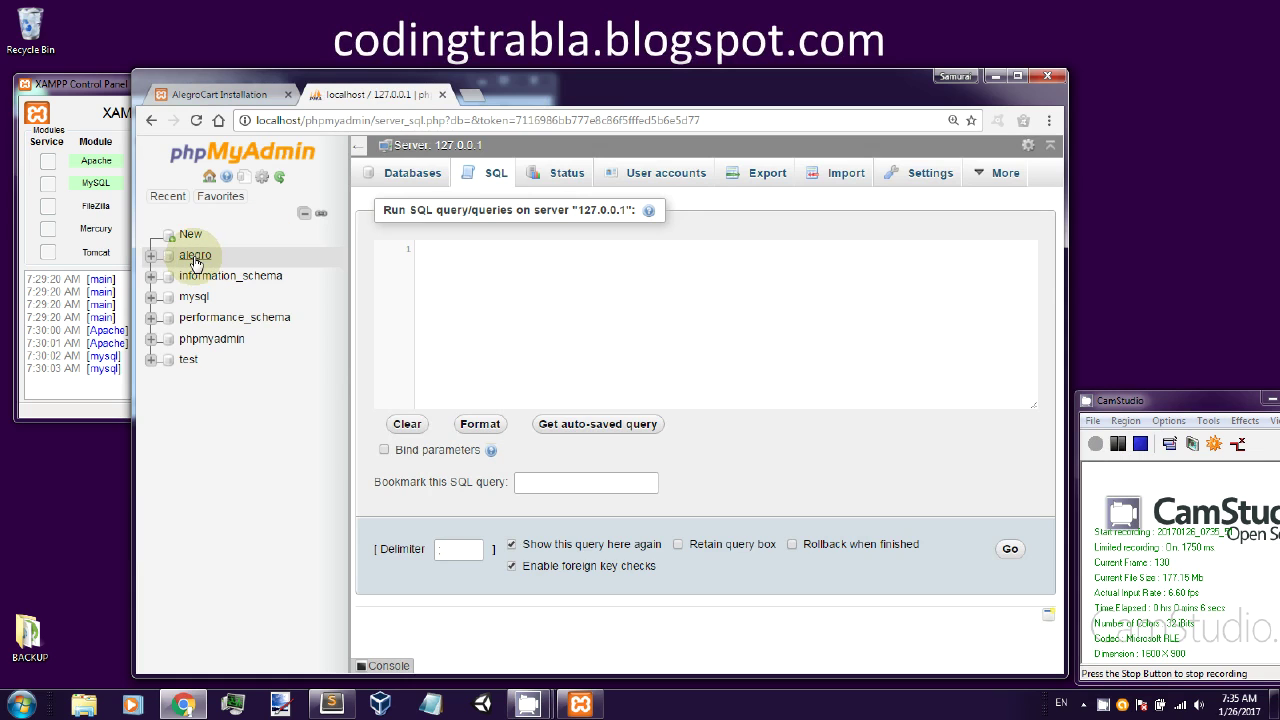
left_click(198, 262)
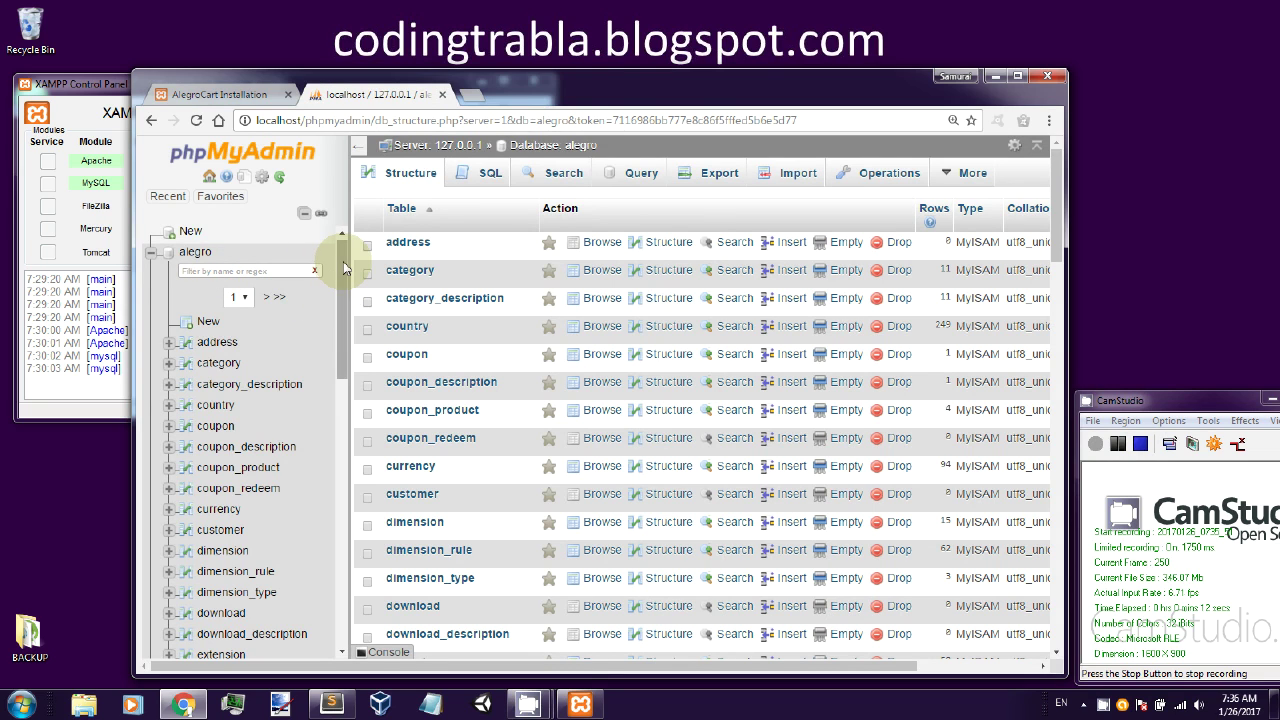
left_click_drag(345, 277, 334, 251)
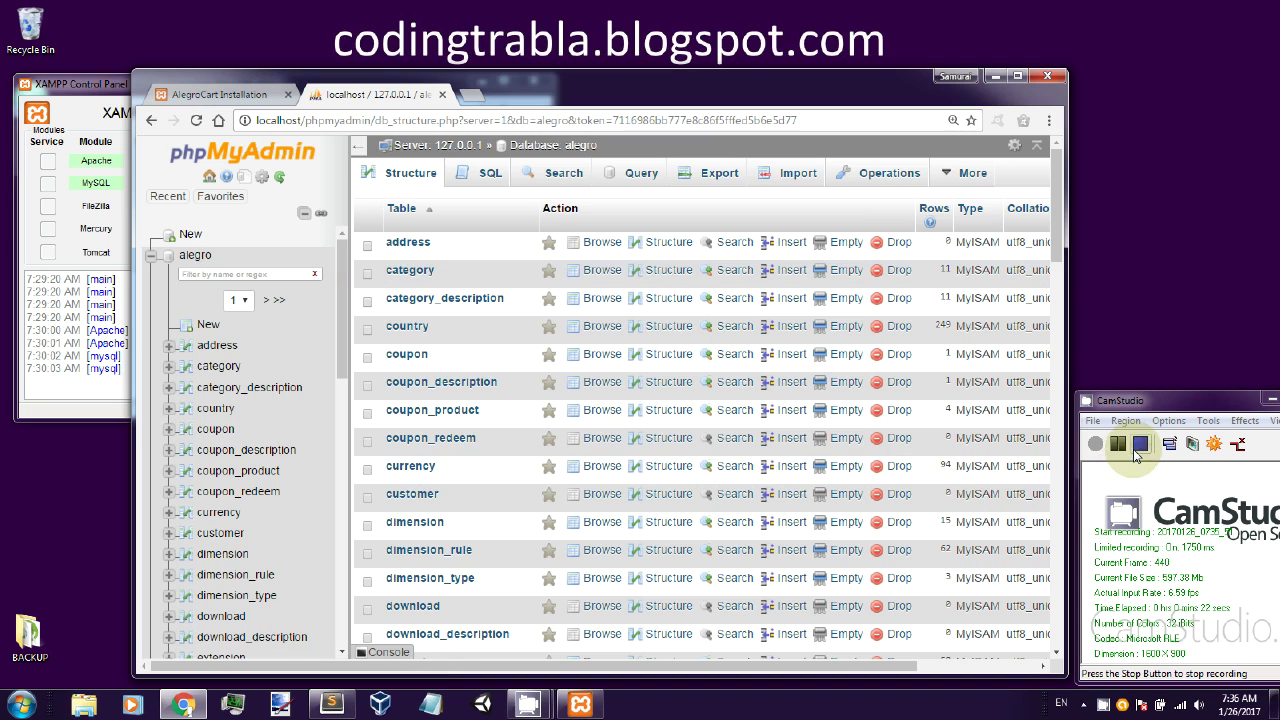
left_click(1096, 446)
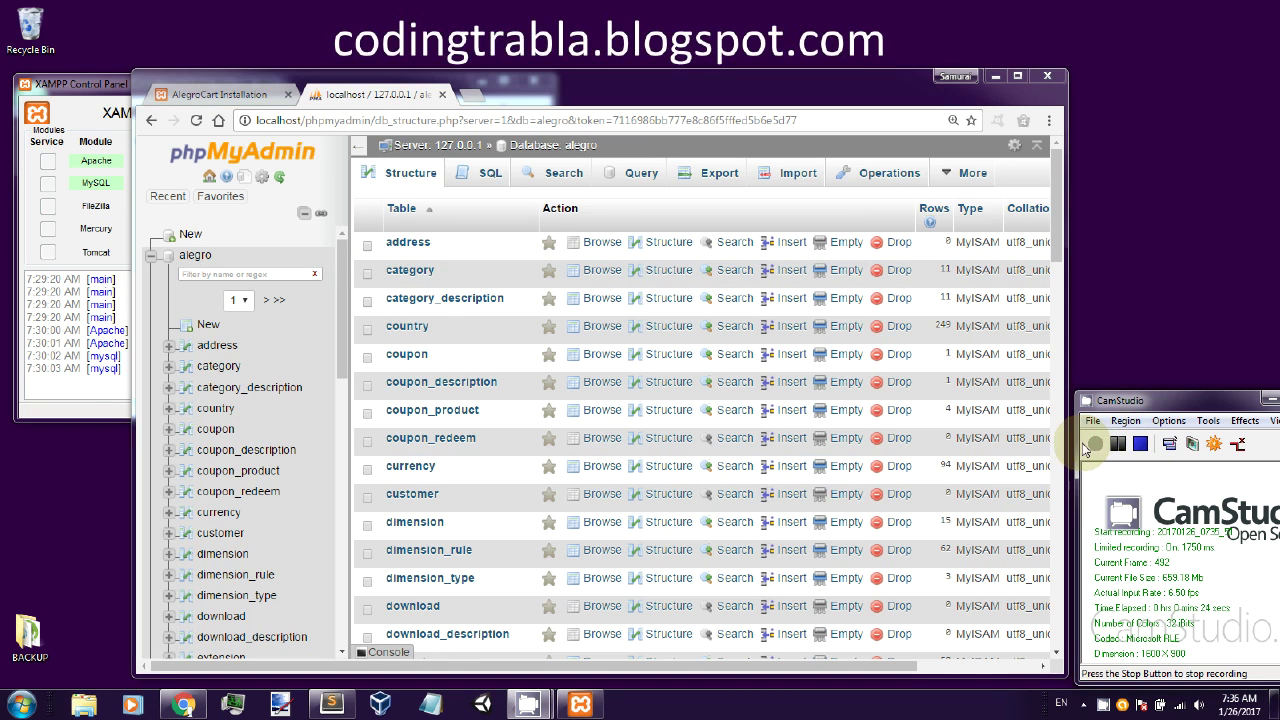
left_click_drag(343, 299, 337, 263)
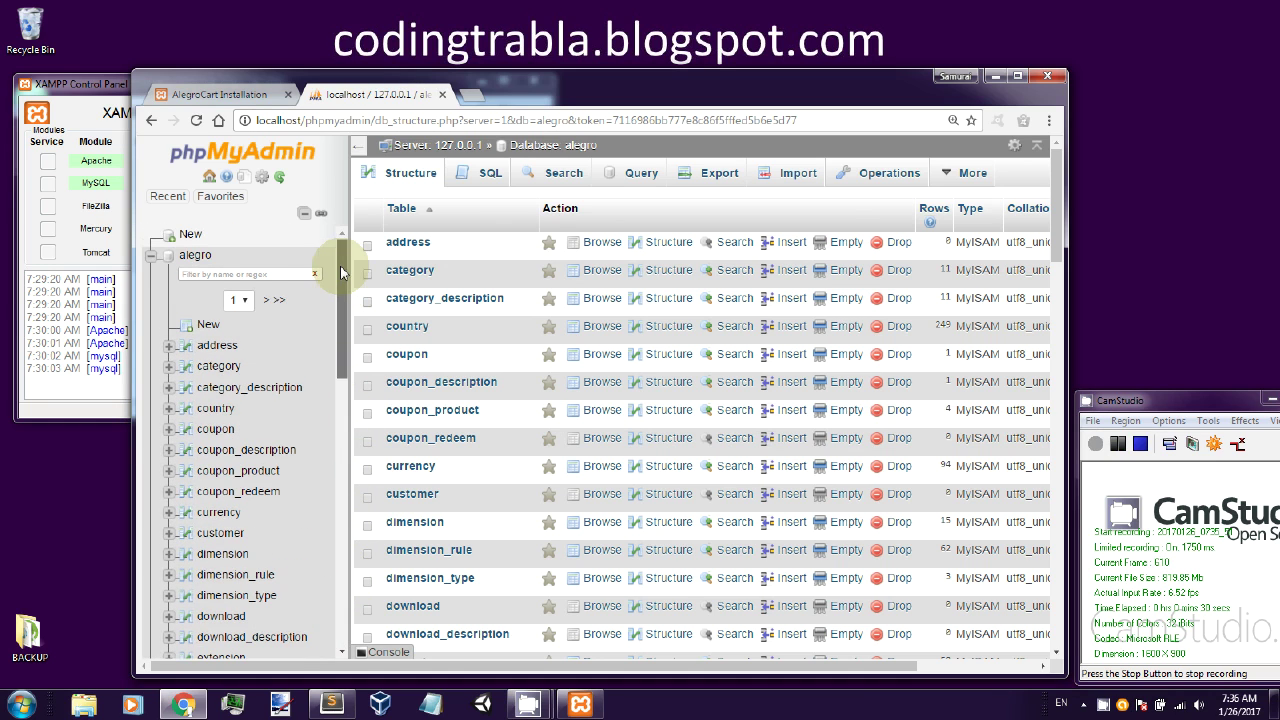
- Show page 2 of the alegro database's table list and look through the remaining tables
left_click(240, 300)
left_click(249, 334)
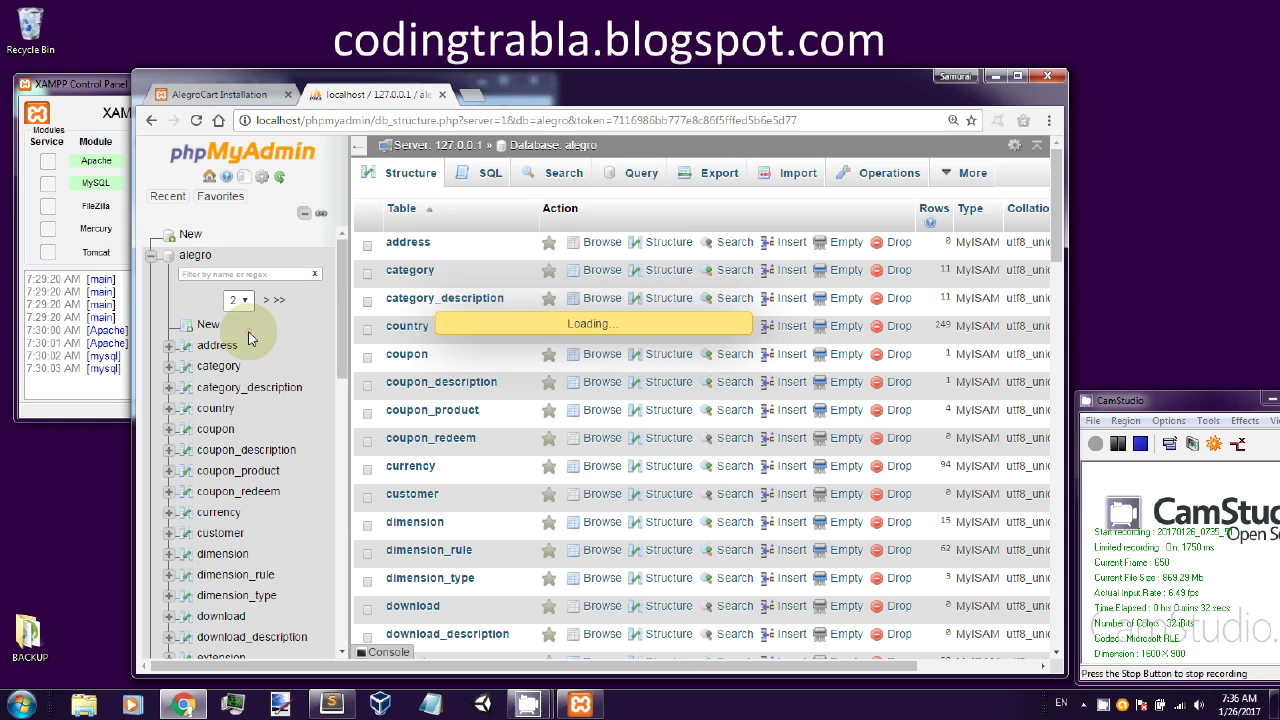
left_click_drag(340, 285, 343, 240)
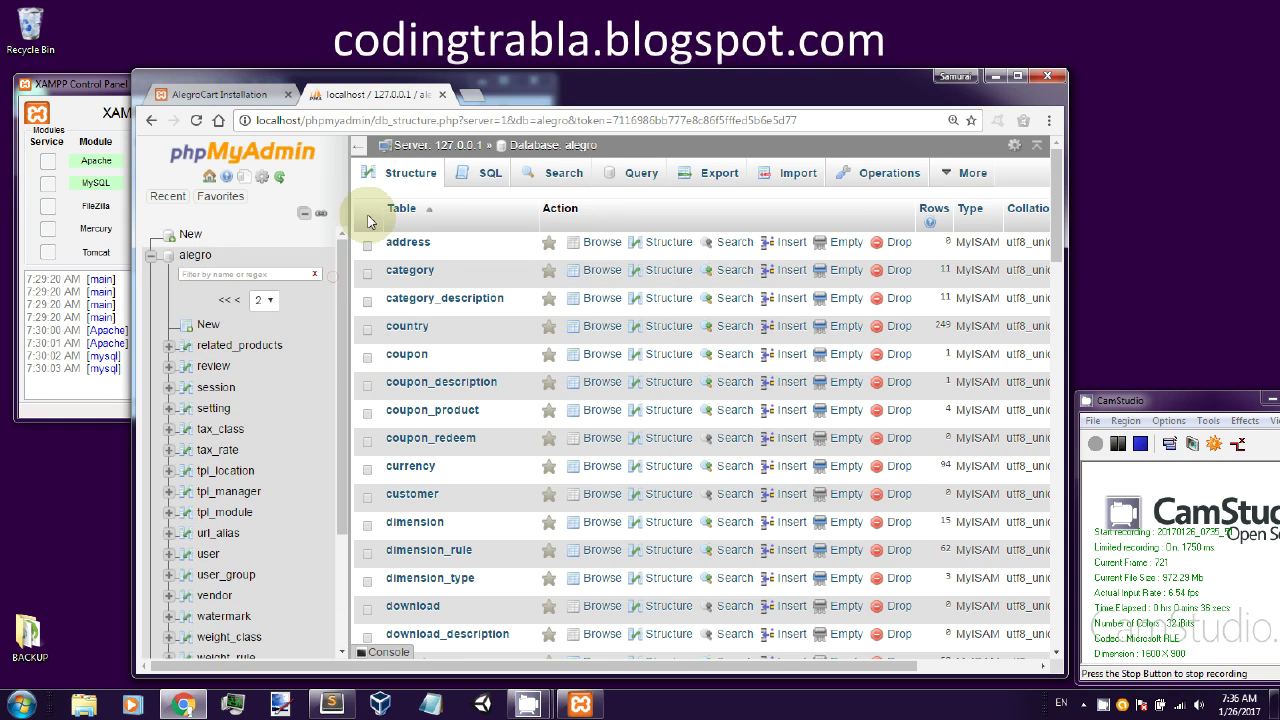
- Close phpMyAdmin, return to the AlegroCart installer's finish page and clear the text selection there
left_click(442, 94)
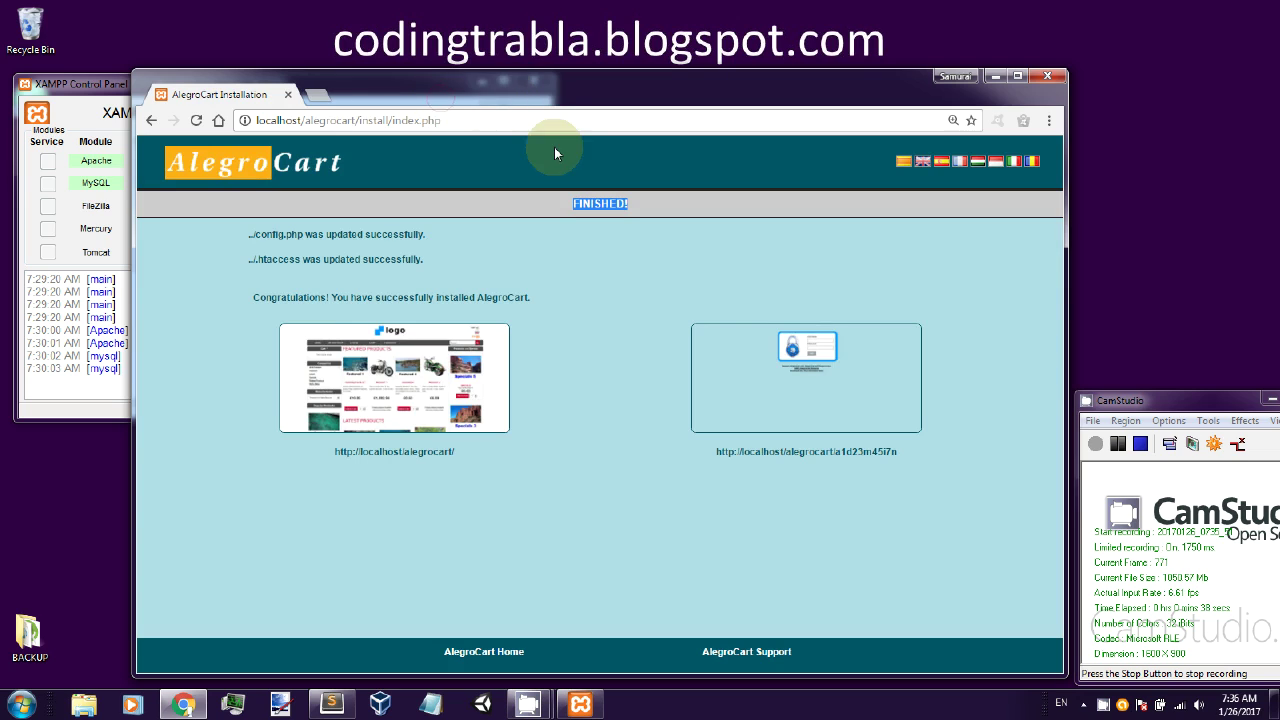
left_click(563, 241)
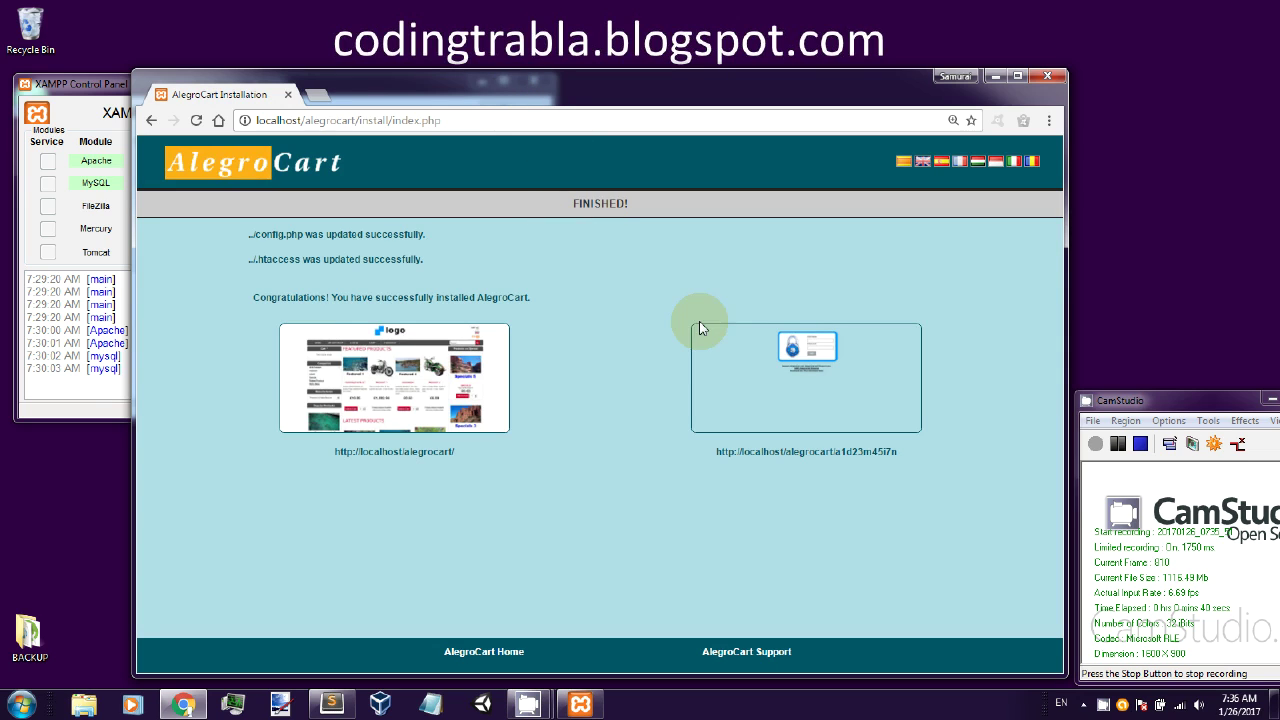
left_click(1098, 447)
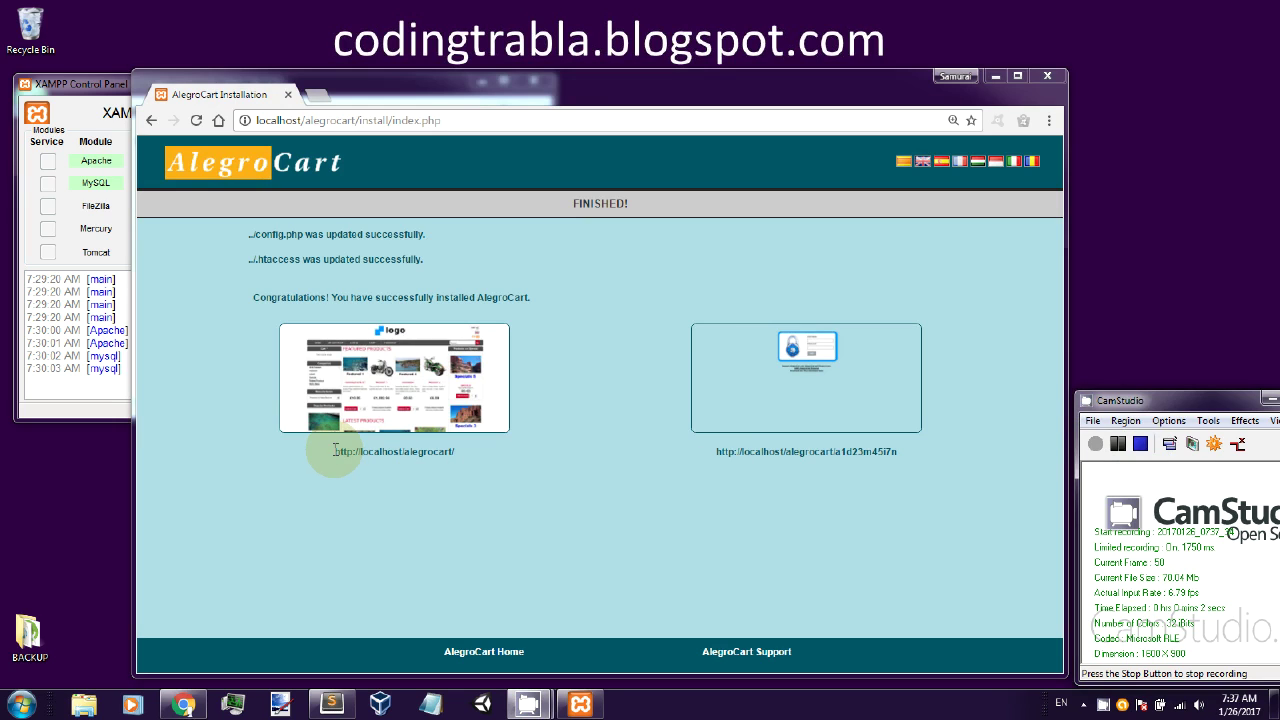
left_click_drag(337, 450, 459, 455)
key("ctrl+c")
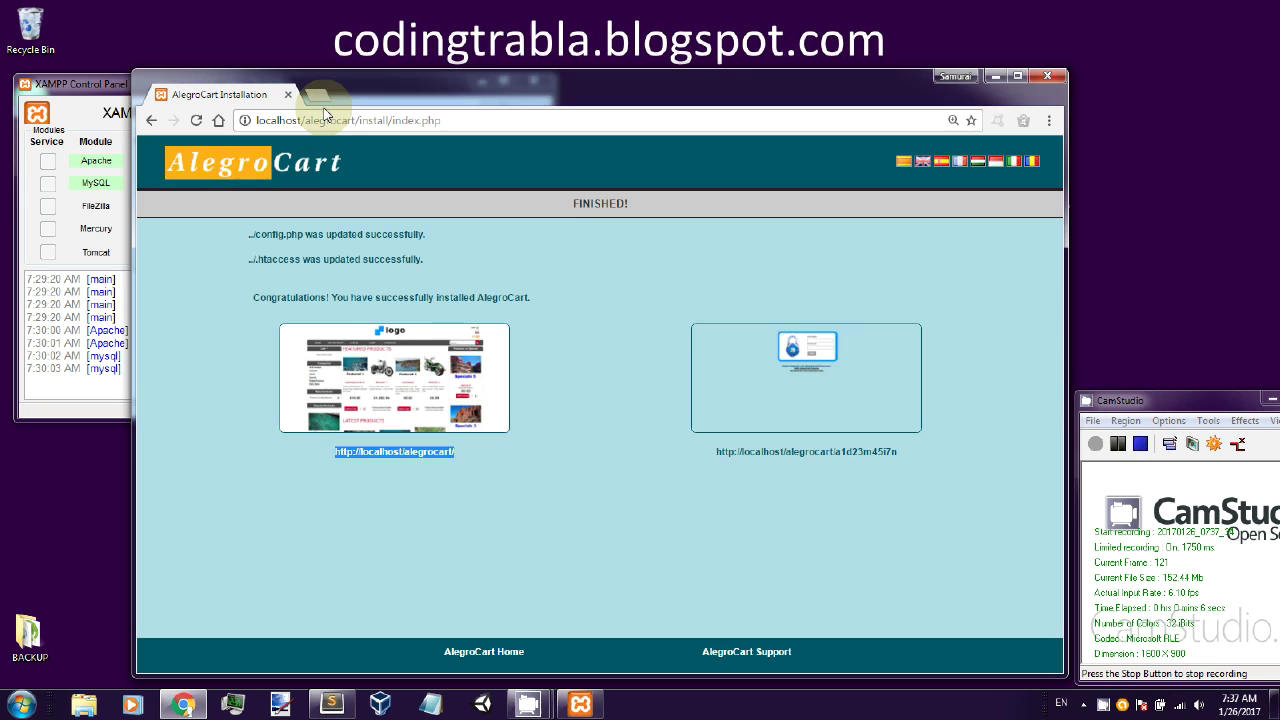
left_click(225, 268)
key("ctrl+j")
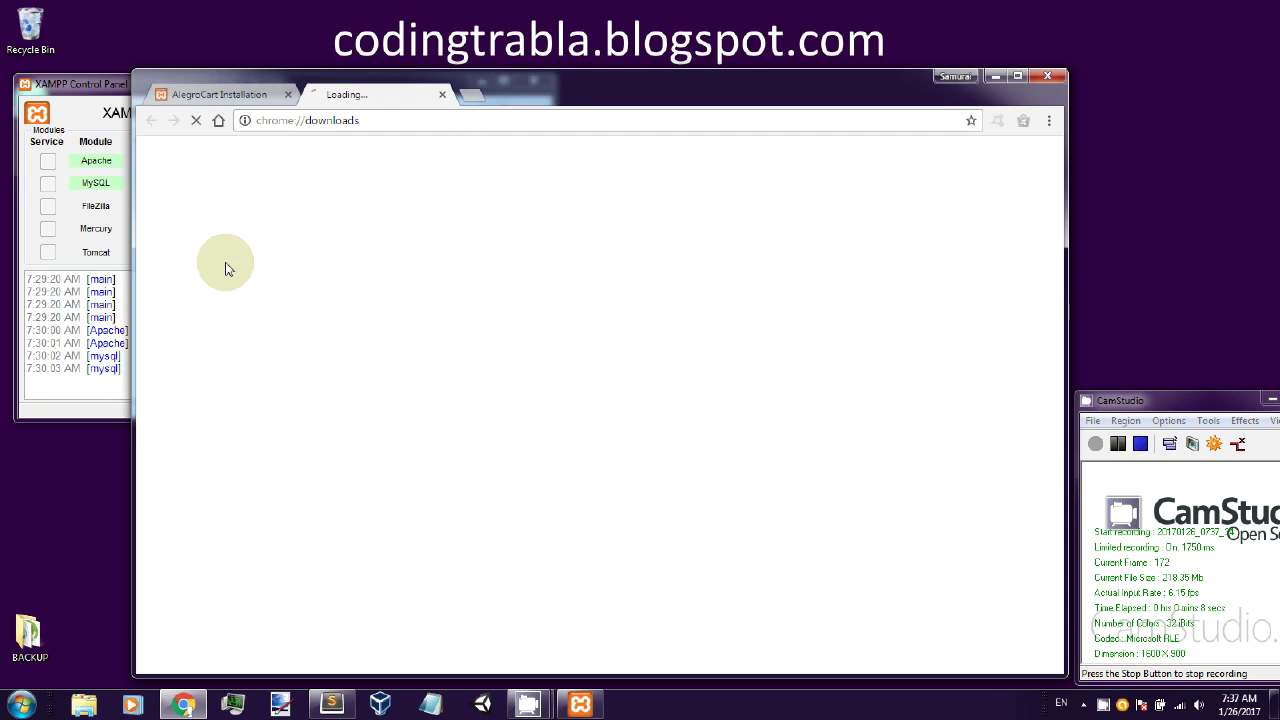
left_click_drag(374, 120, 245, 121)
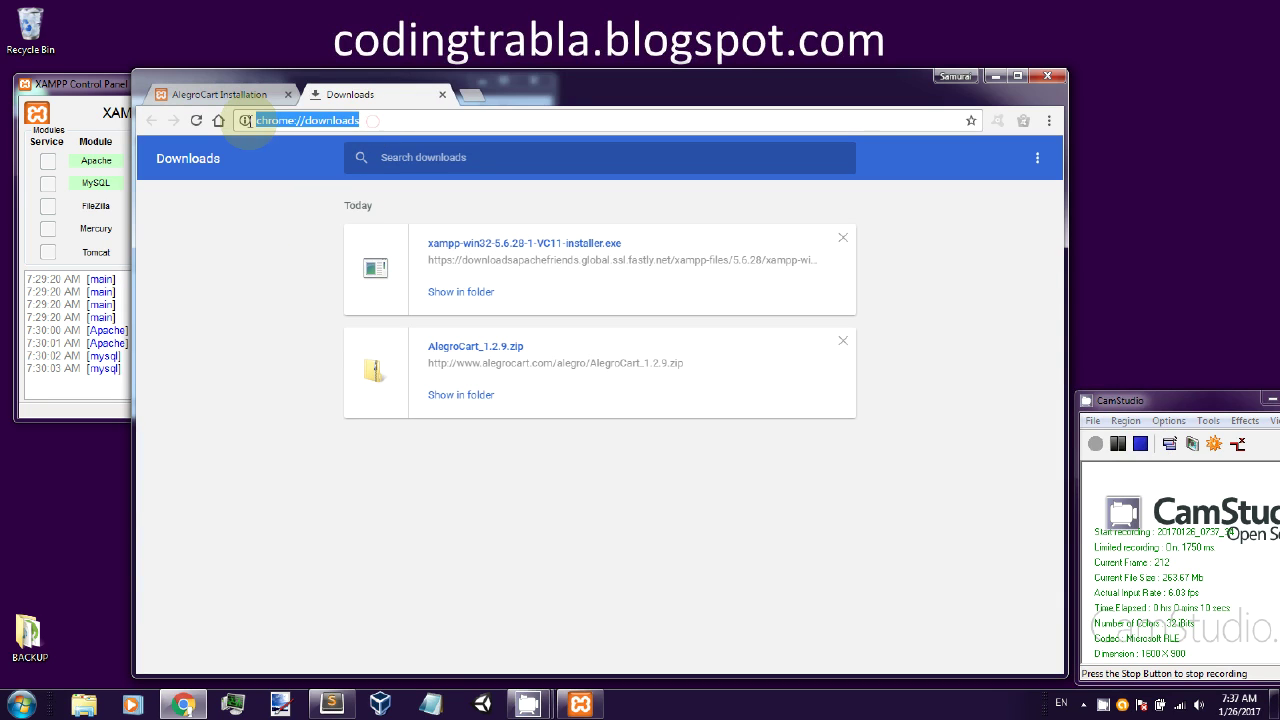
key("ctrl+v")
key("Return")
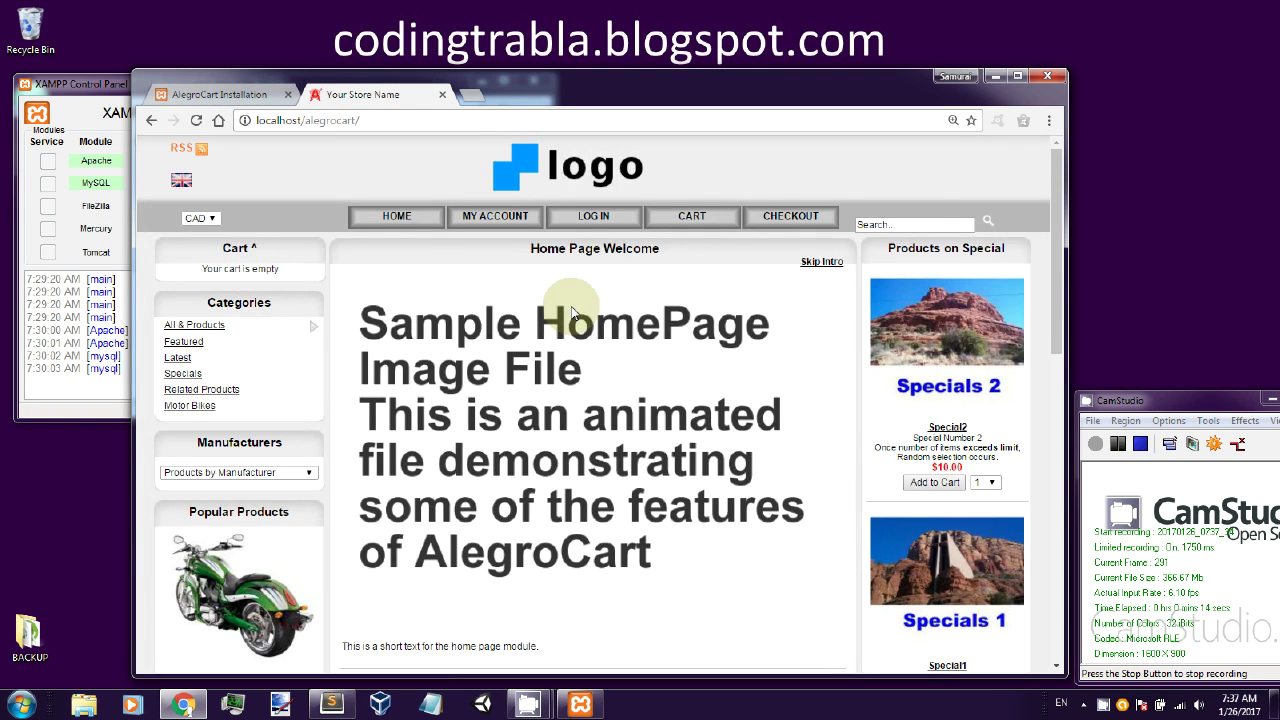
mouse_move(1058, 203)
left_mouse_down()
mouse_move(1063, 527)
mouse_move(1066, 177)
mouse_move(1068, 188)
left_mouse_up()
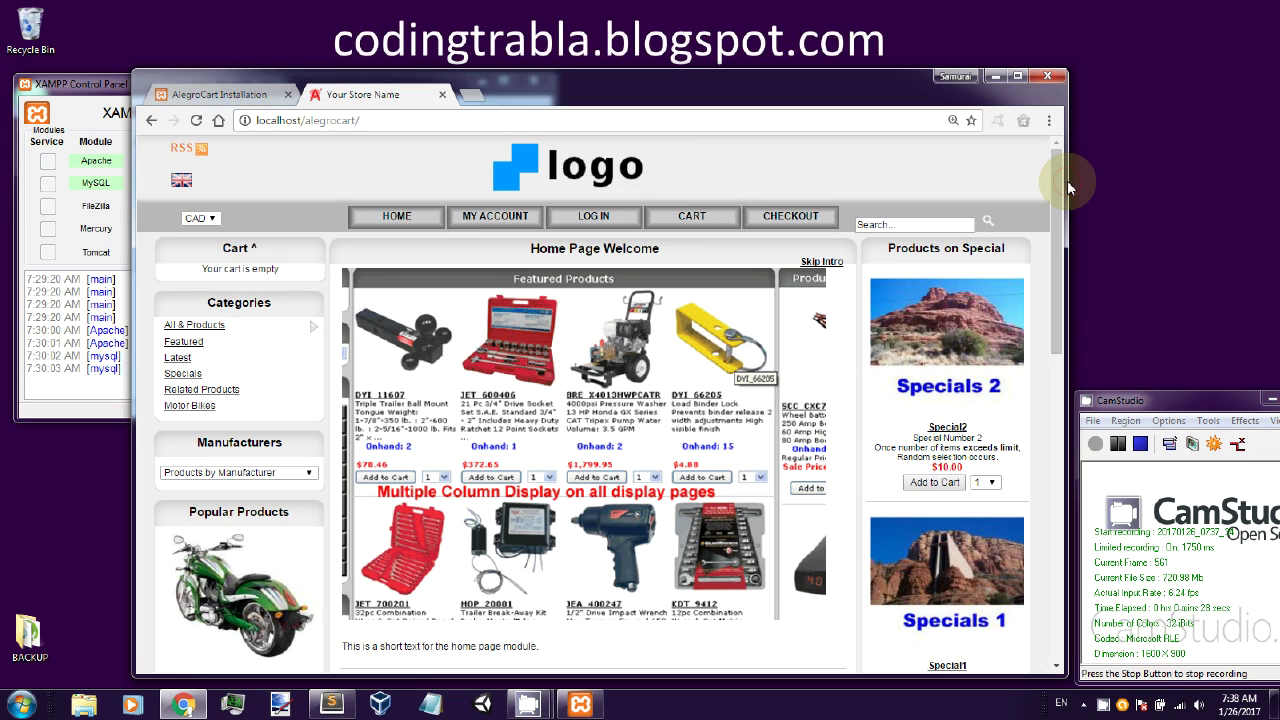
left_click(211, 95)
left_click_drag(708, 457, 903, 457)
key("ctrl+c")
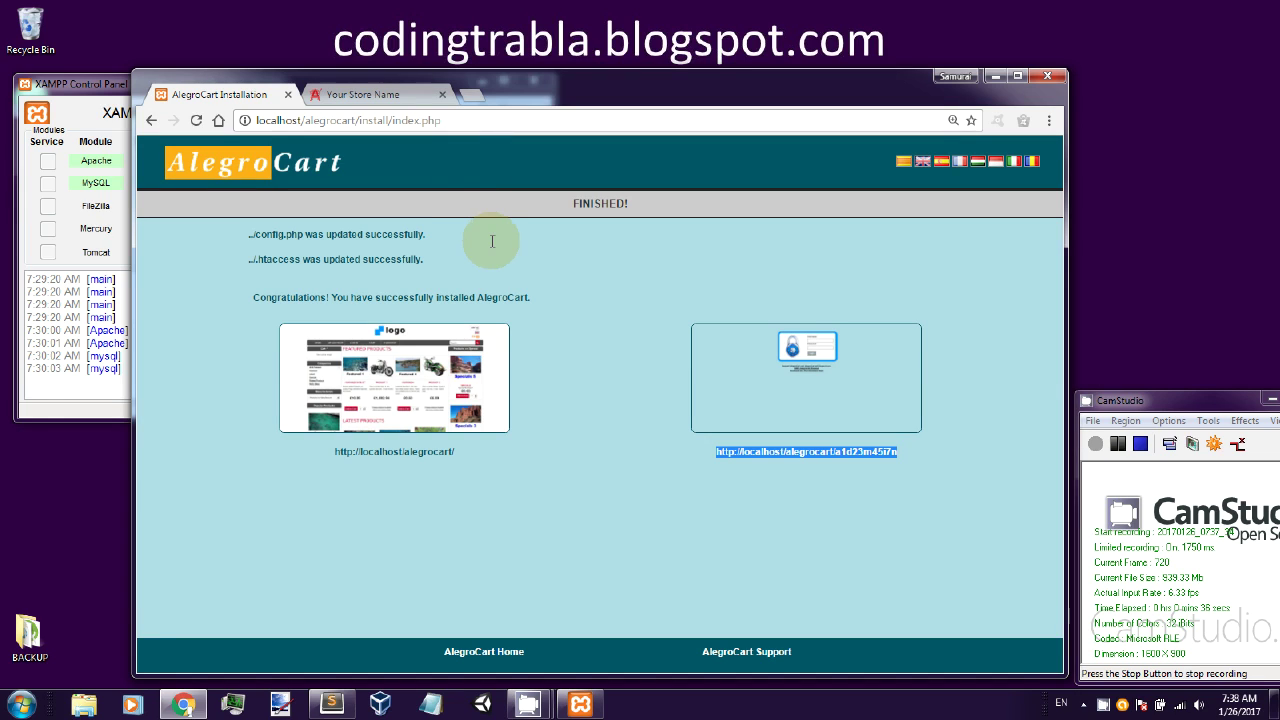
left_click(590, 283)
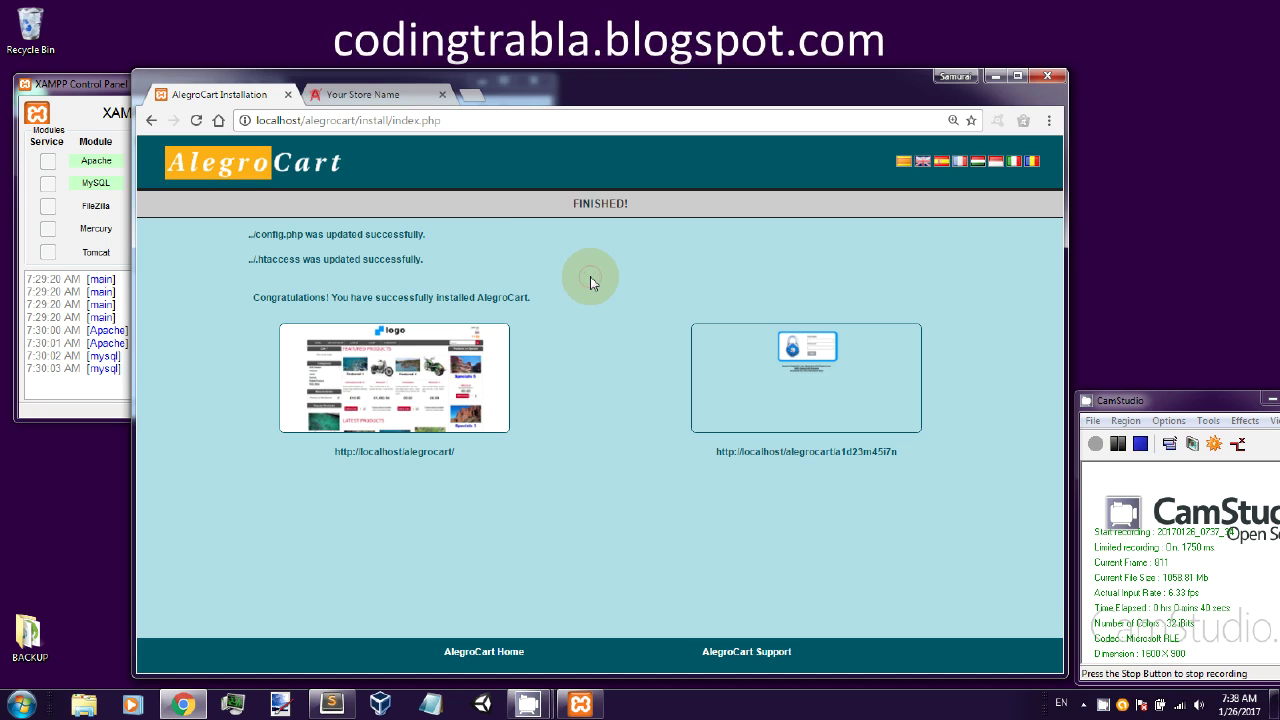
key("ctrl+j")
left_click(425, 121)
key("ctrl+v")
key("Return")
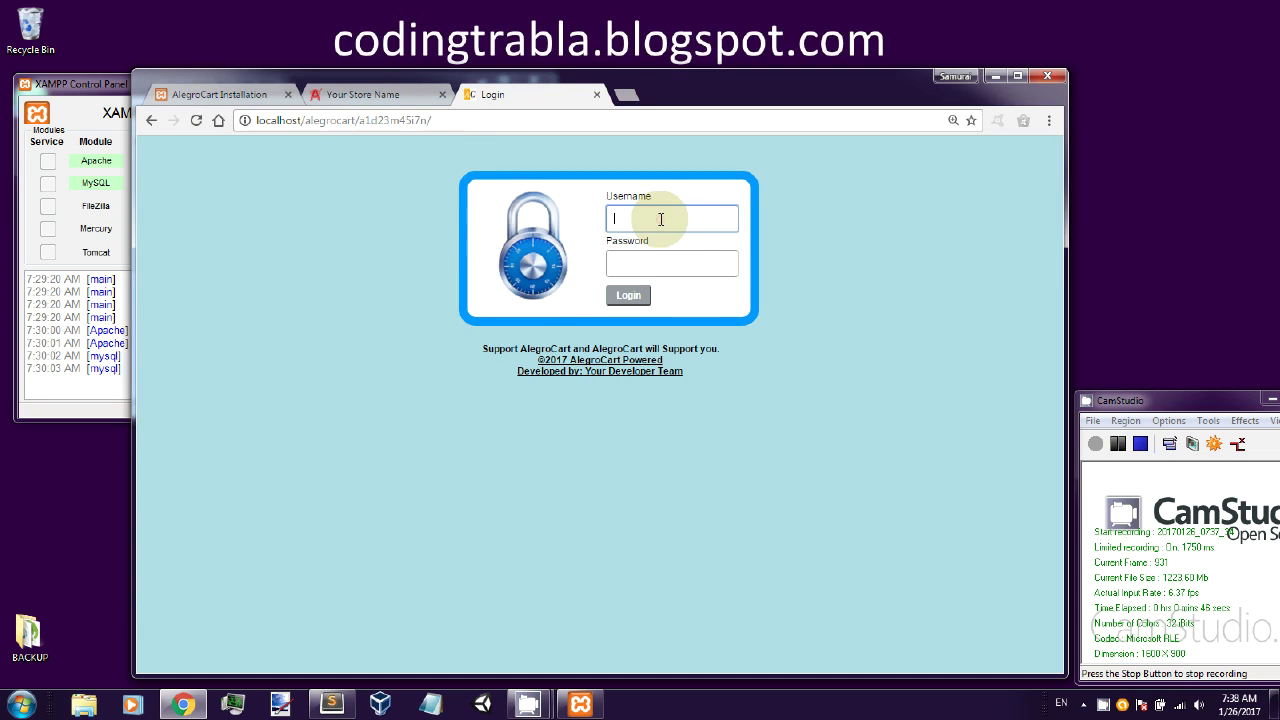
- Log in to the AlegroCart administration with the administrator username and password
type("samuraikit")
key("Tab")
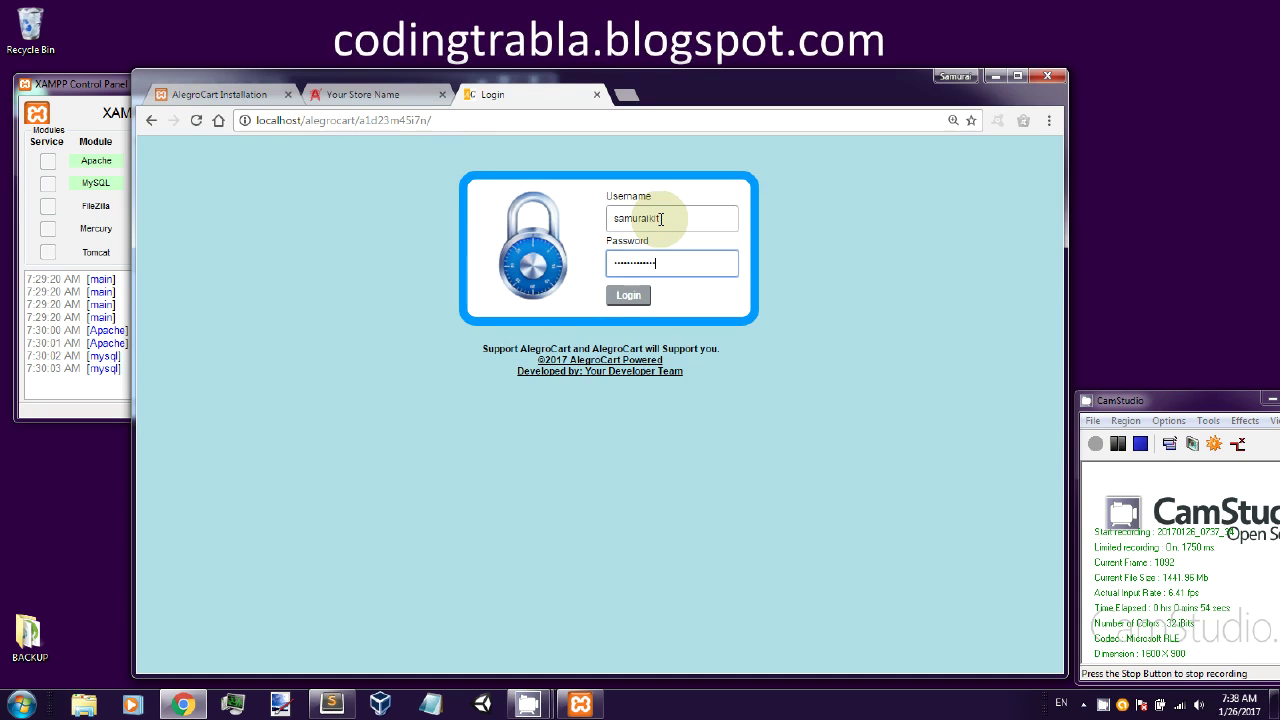
left_click(627, 296)
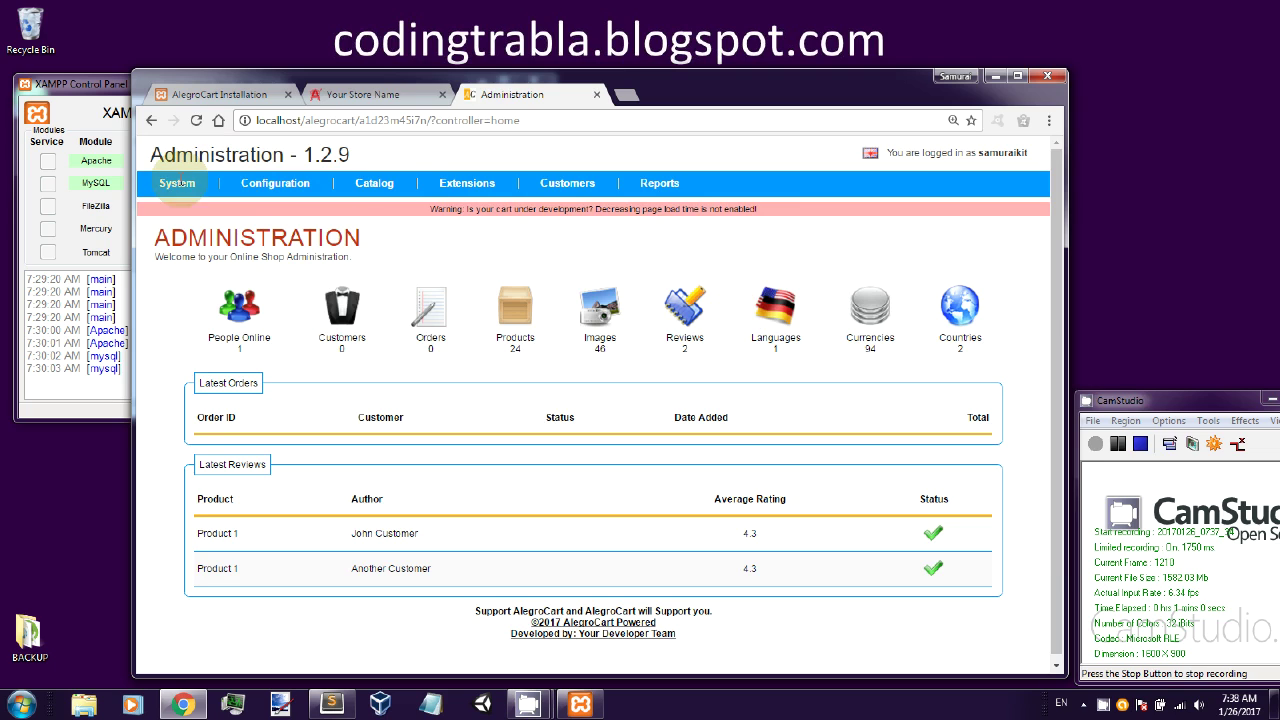
mouse_move(177, 186)
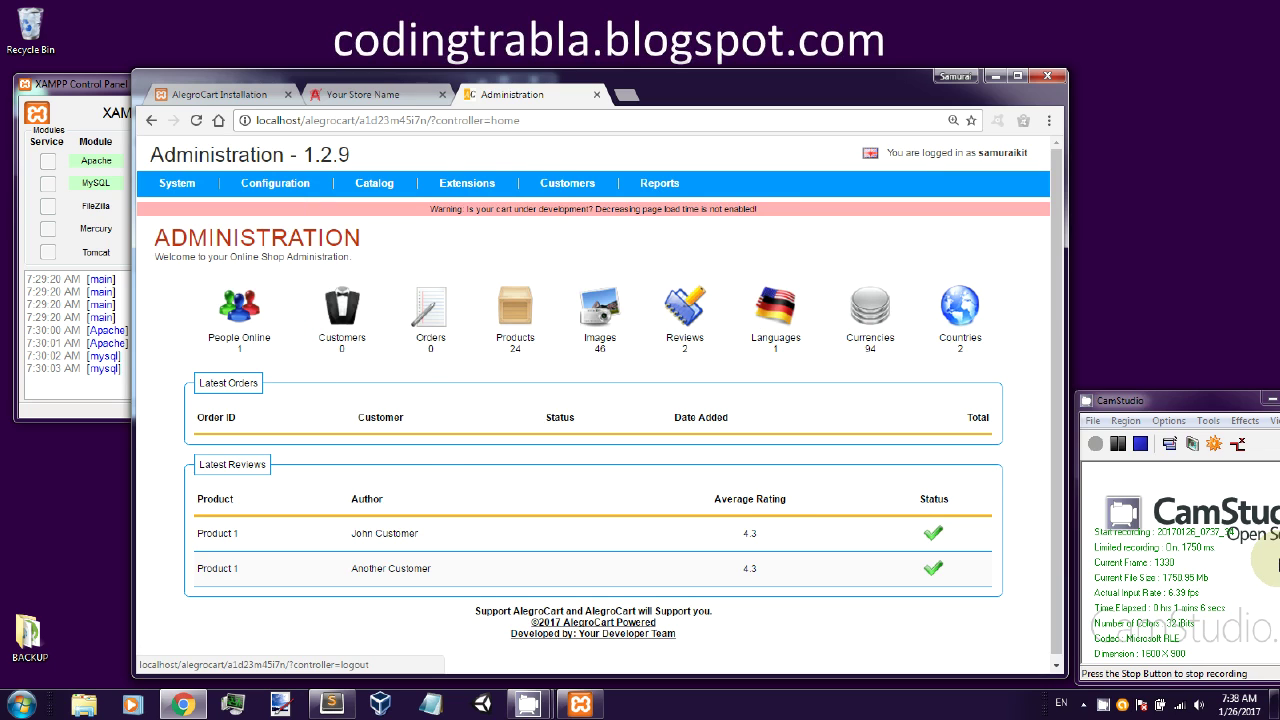
left_click(1100, 468)
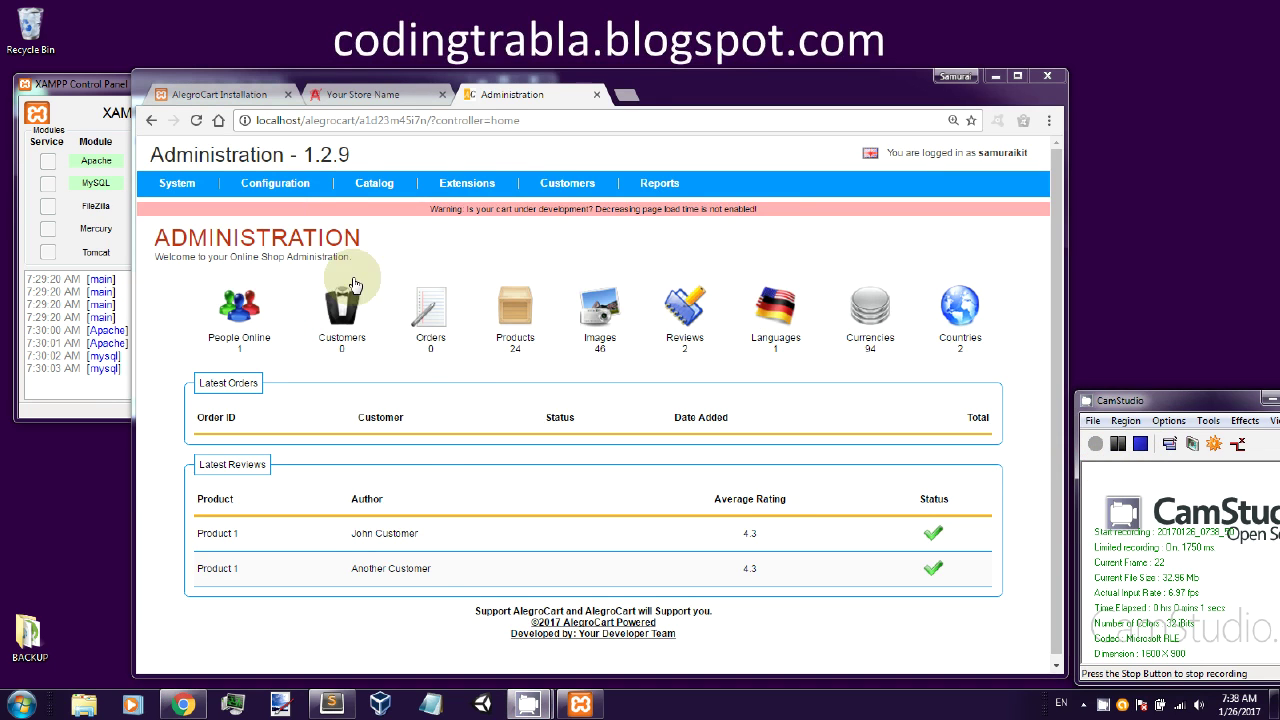
left_click(278, 192)
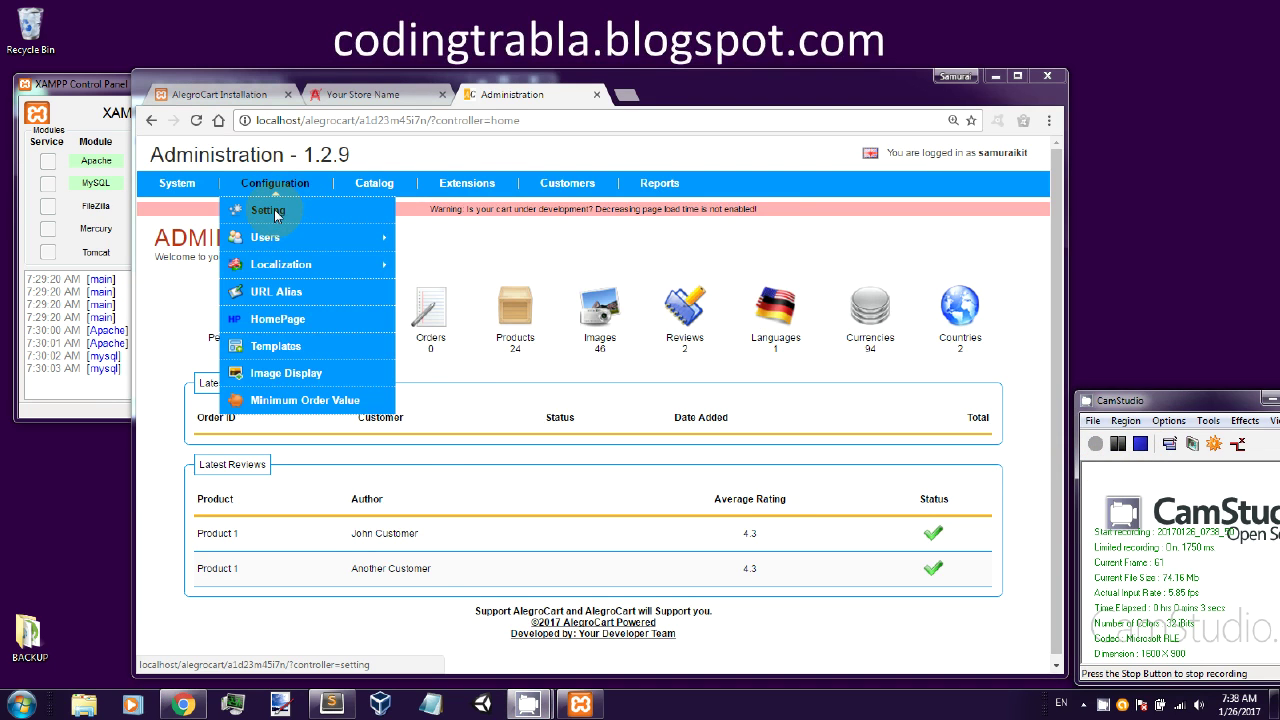
mouse_move(277, 246)
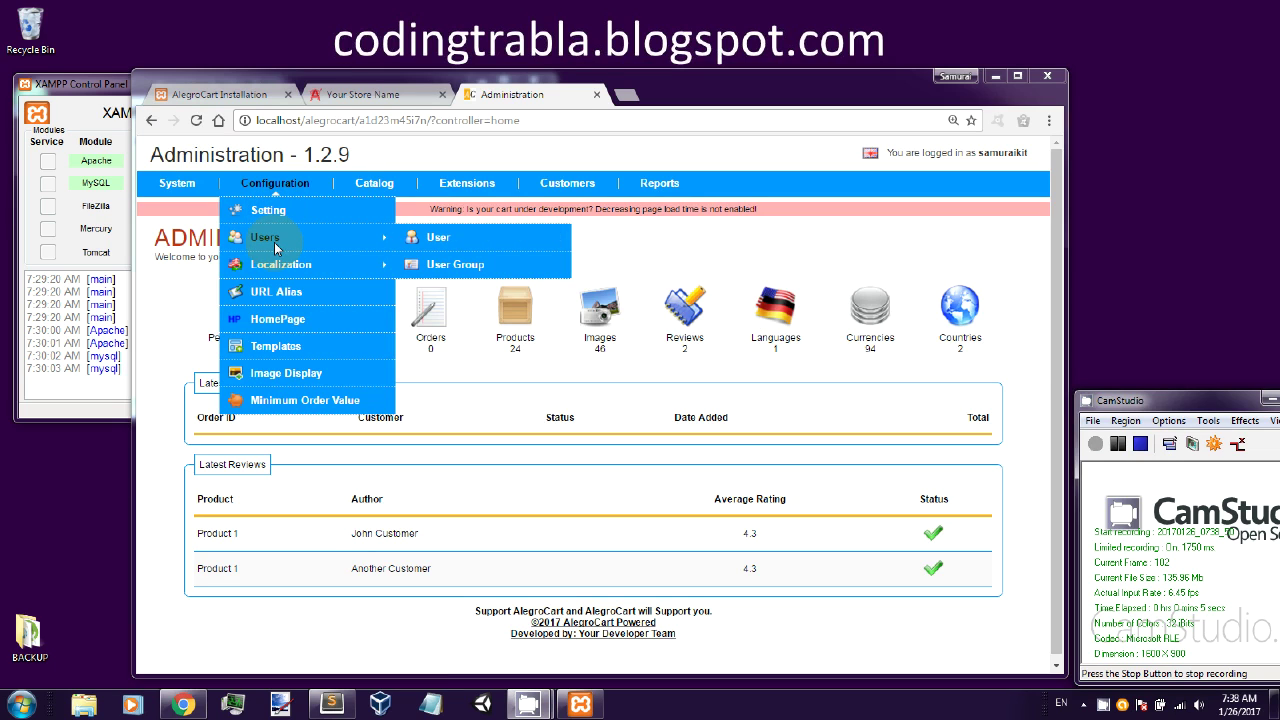
mouse_move(277, 270)
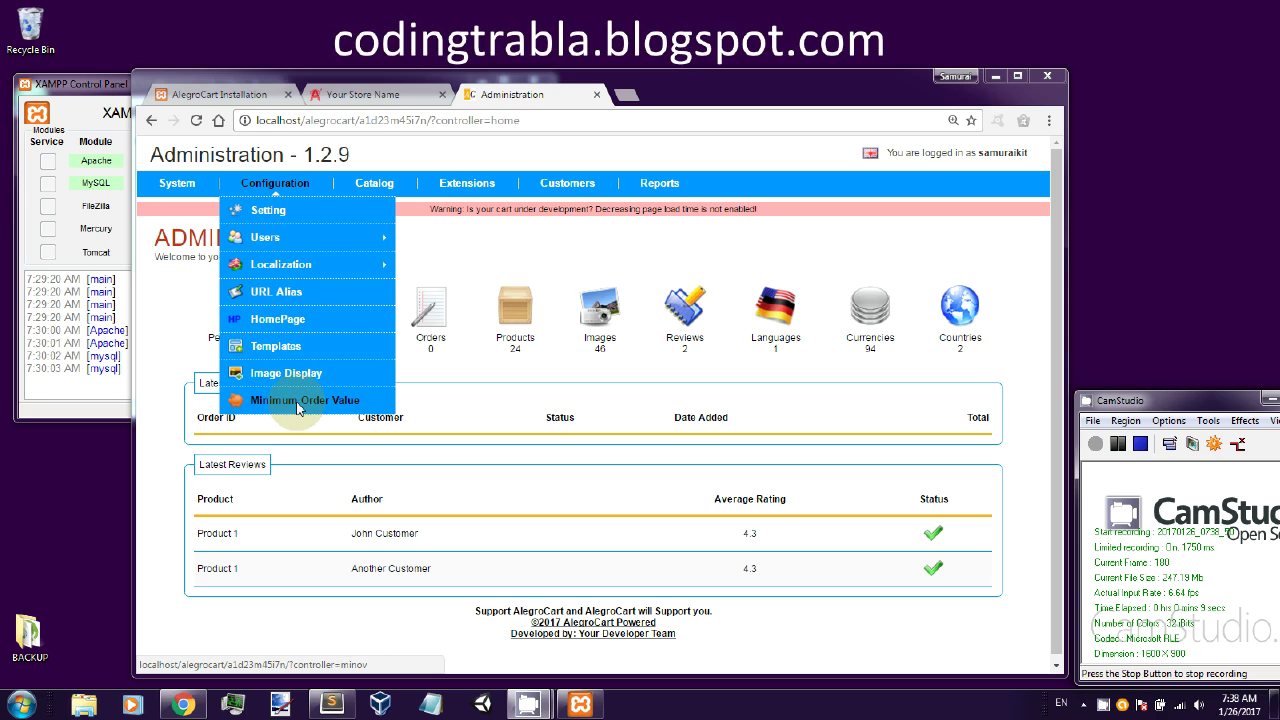
mouse_move(353, 192)
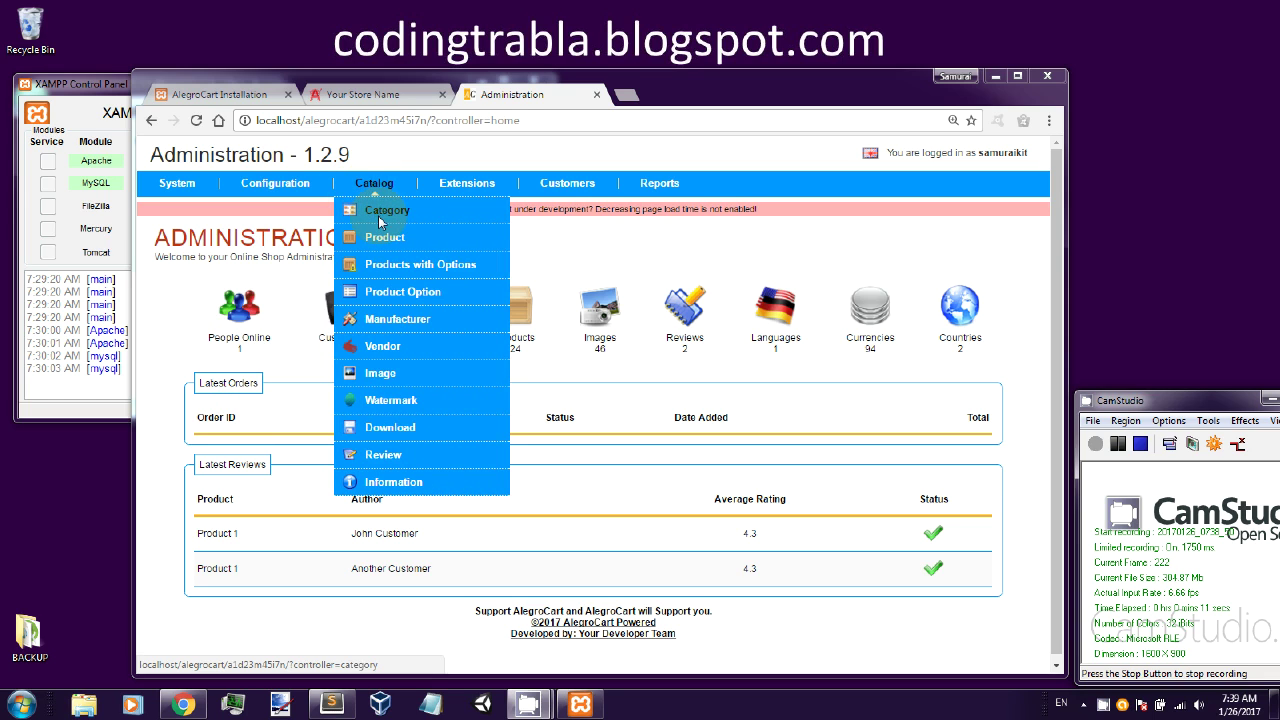